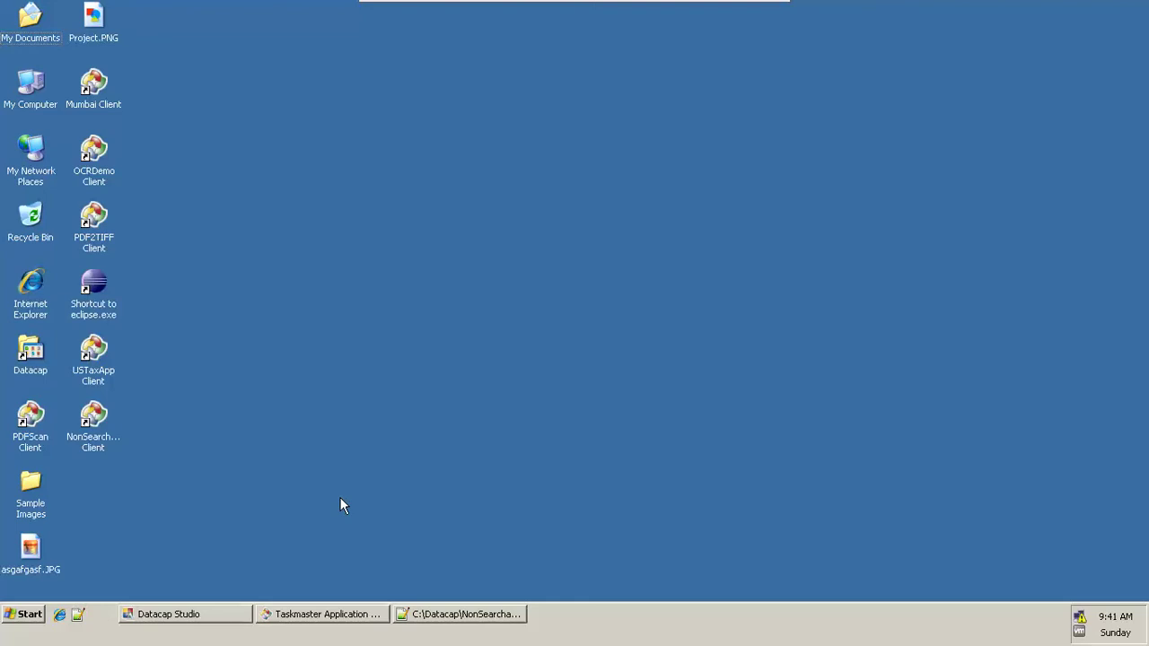
Step: Open a file browser window at drive C: and hide the folder tree
key(super+e)
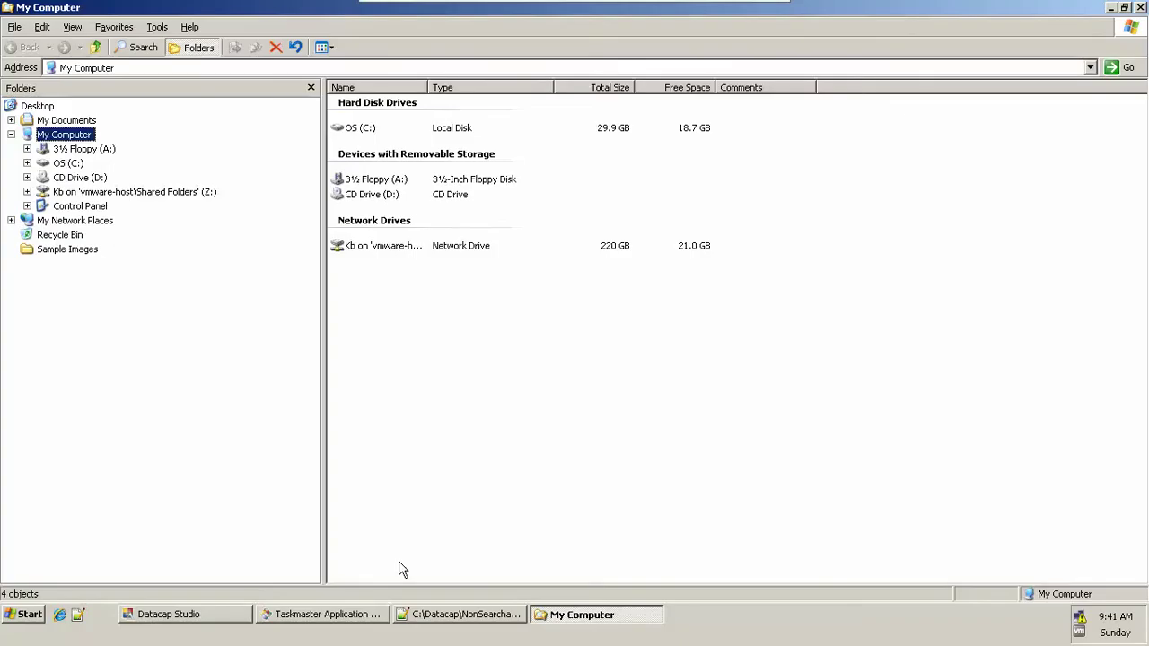
key(Down)
key(Down)
key(Right)
key(Tab)
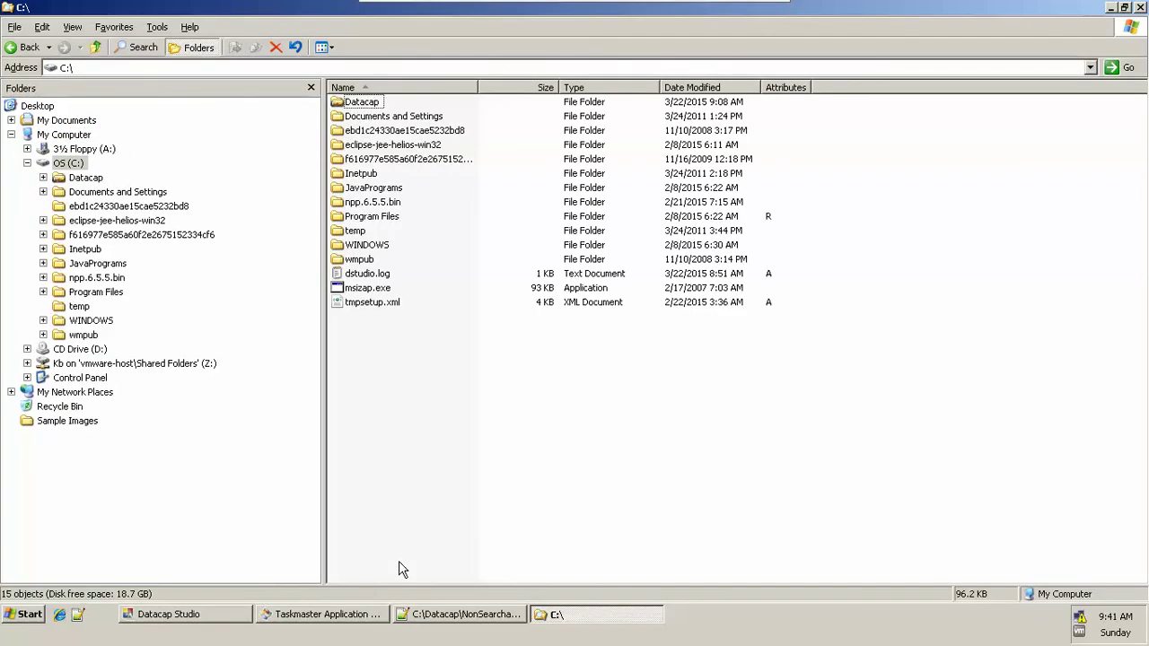
click(310, 88)
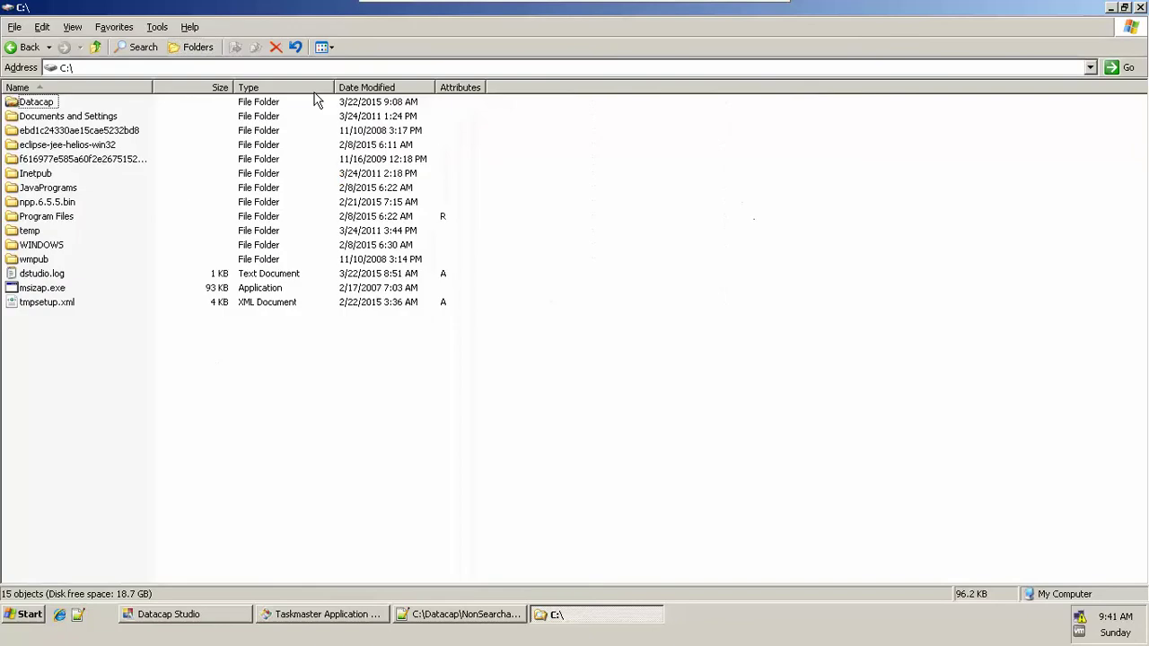
Step: Open the folder C:\Datacap\NonSearchable2Searchable\images
key(Home)
key(Return)
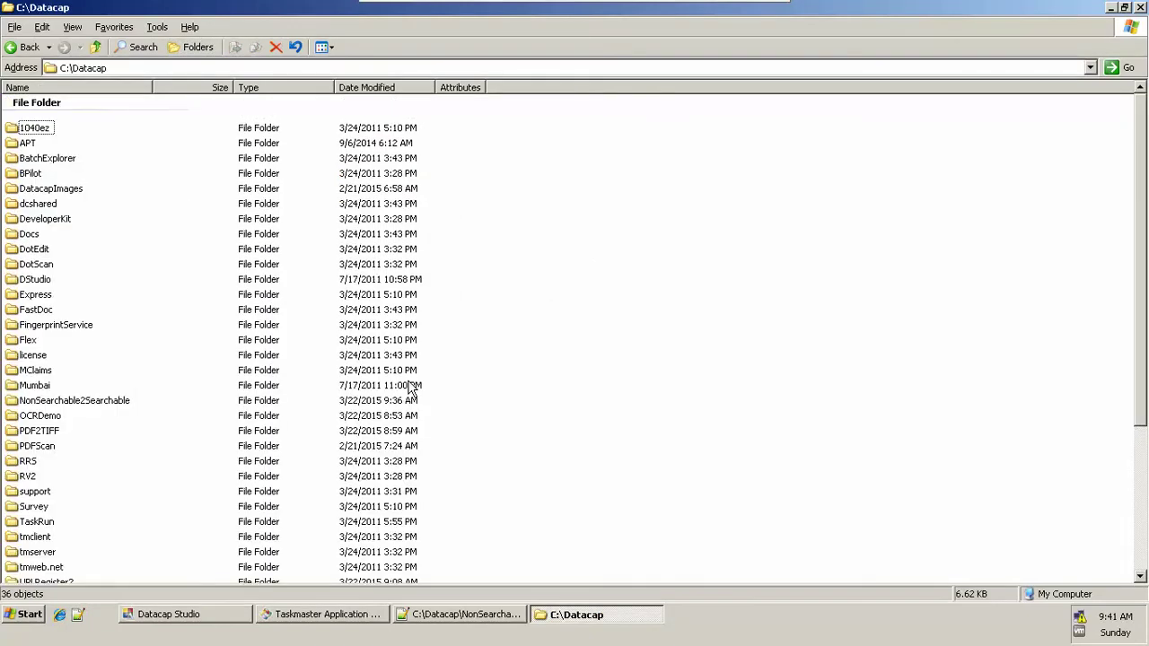
key(n)
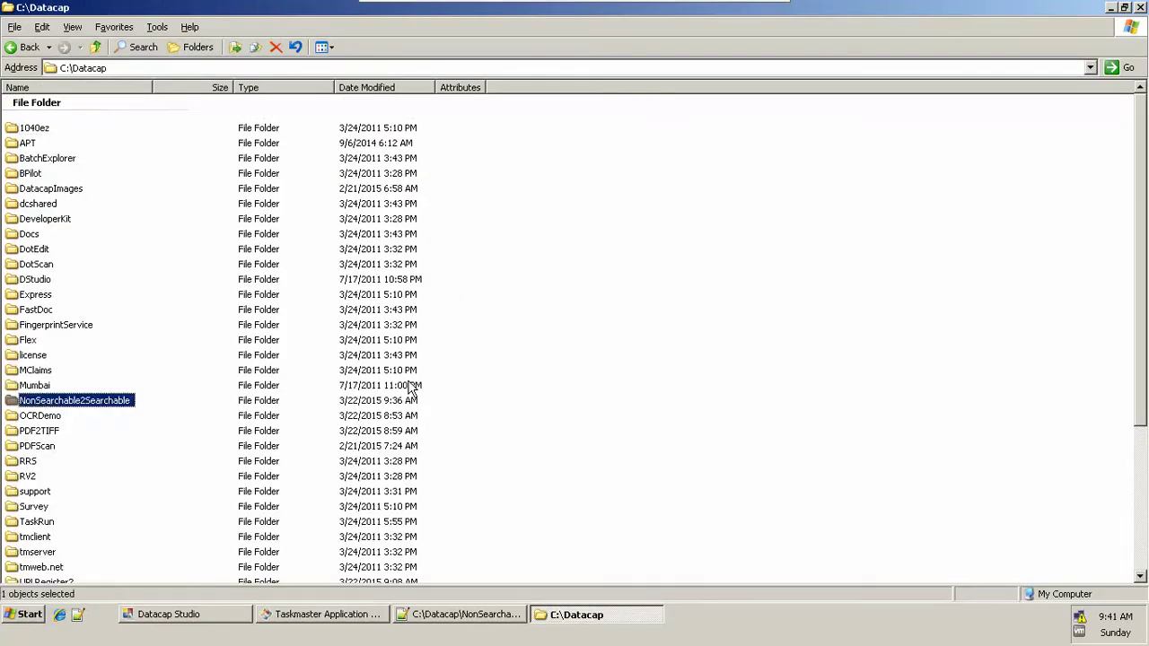
key(Return)
key(Down)
key(Down)
key(Down)
key(Down)
key(Return)
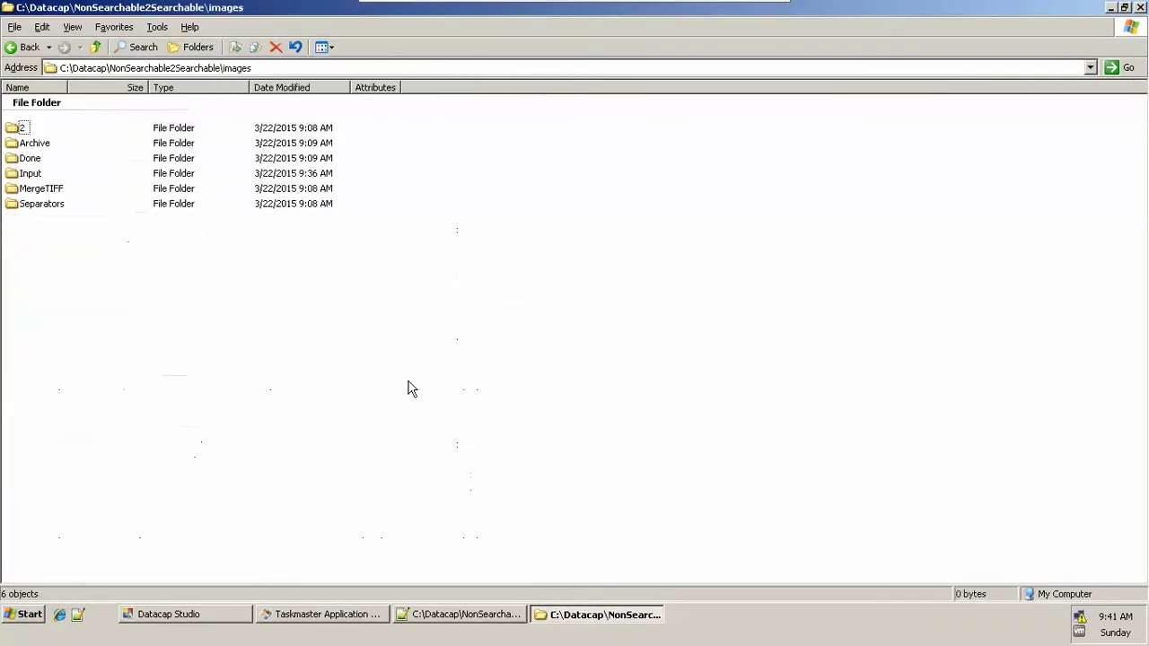
Step: Check the contents of the Input and Done subfolders, and return to the NonSearchable2Searchable folder
key(Down)
key(Down)
key(Down)
key(Return)
key(BackSpace)
key(Down)
key(Down)
key(Return)
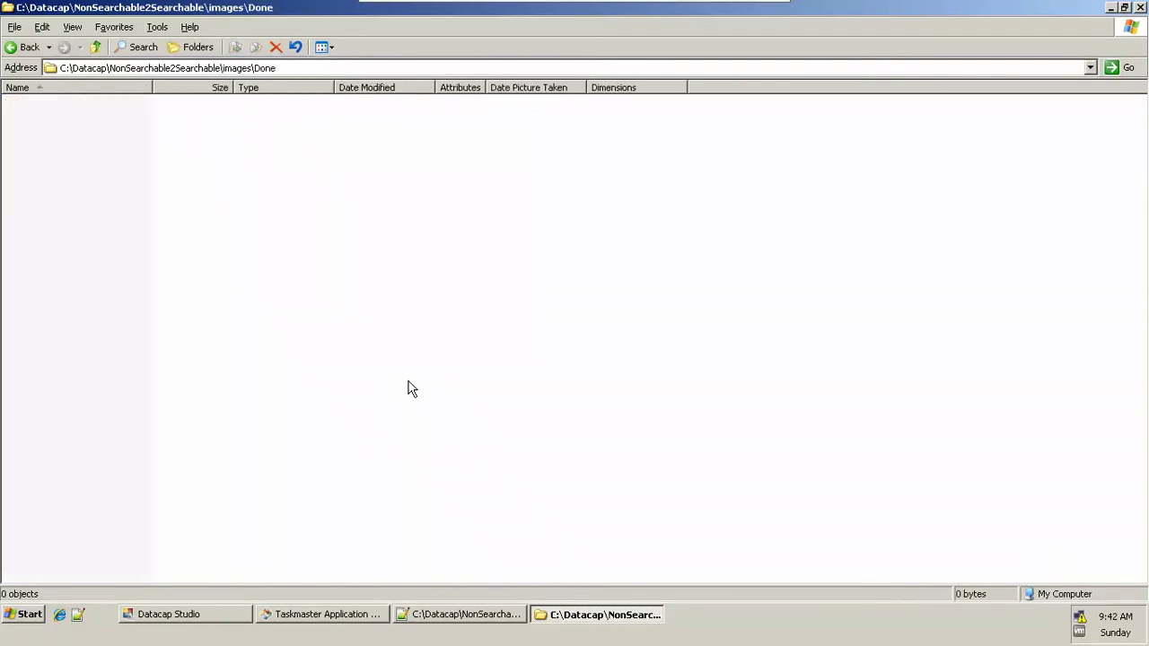
key(BackSpace)
key(Down)
key(Down)
key(BackSpace)
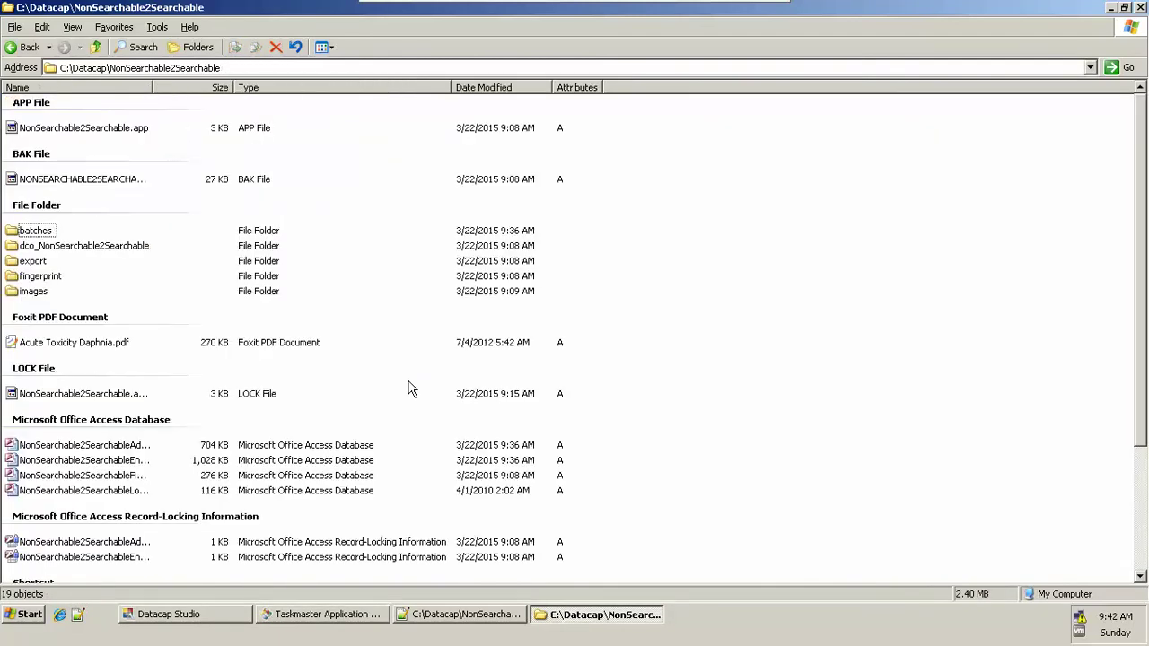
Step: Copy TM000001.pdf from the 20150081.004 folder inside batches
key(Down)
key(Return)
key(Down)
key(Return)
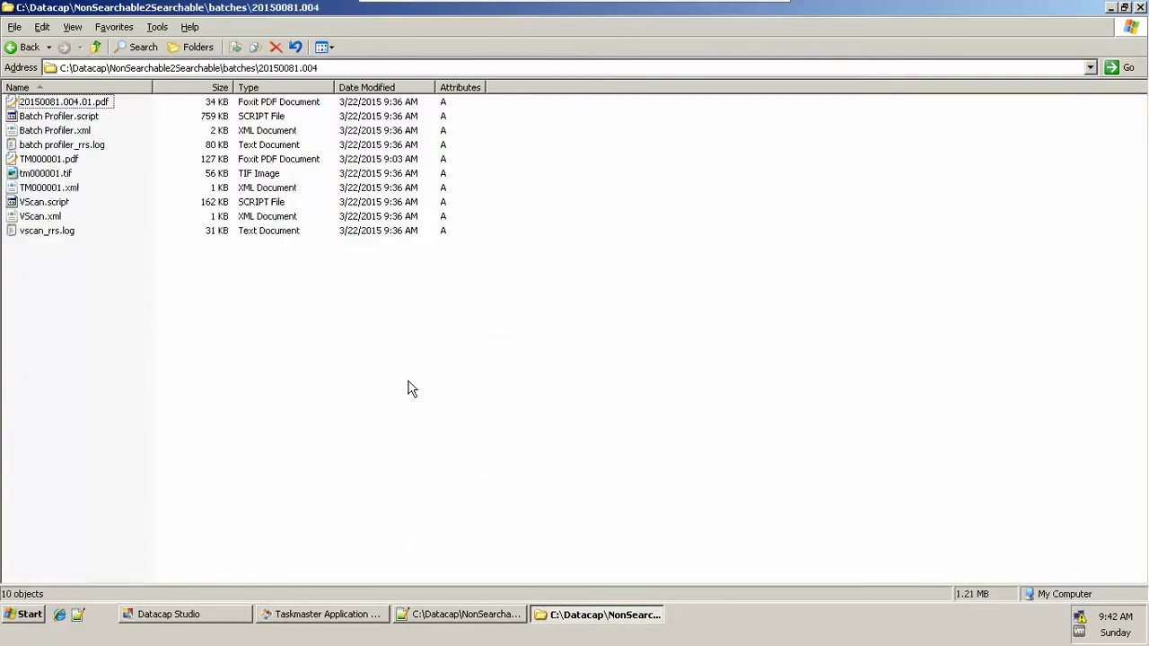
key(Down)
key(Down)
key(Down)
key(Up)
key(Down)
key(Down)
key(Down)
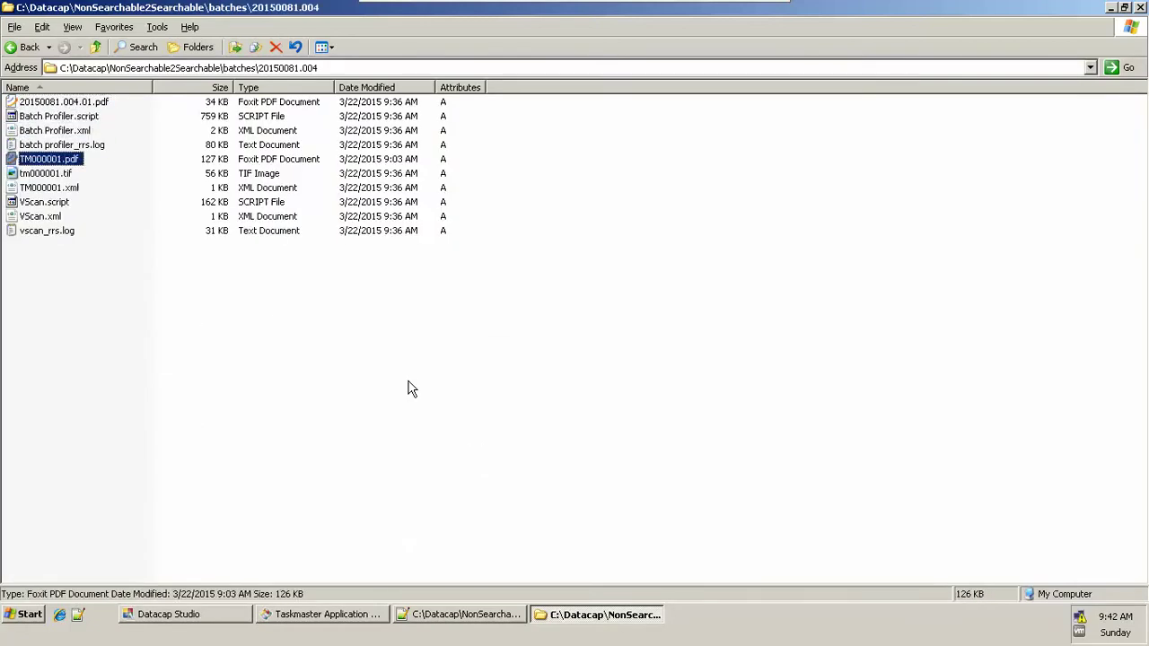
Step: Go back up to NonSearchable2Searchable and open its images\Input folder
key(BackSpace)
key(BackSpace)
key(Down)
key(Down)
key(Up)
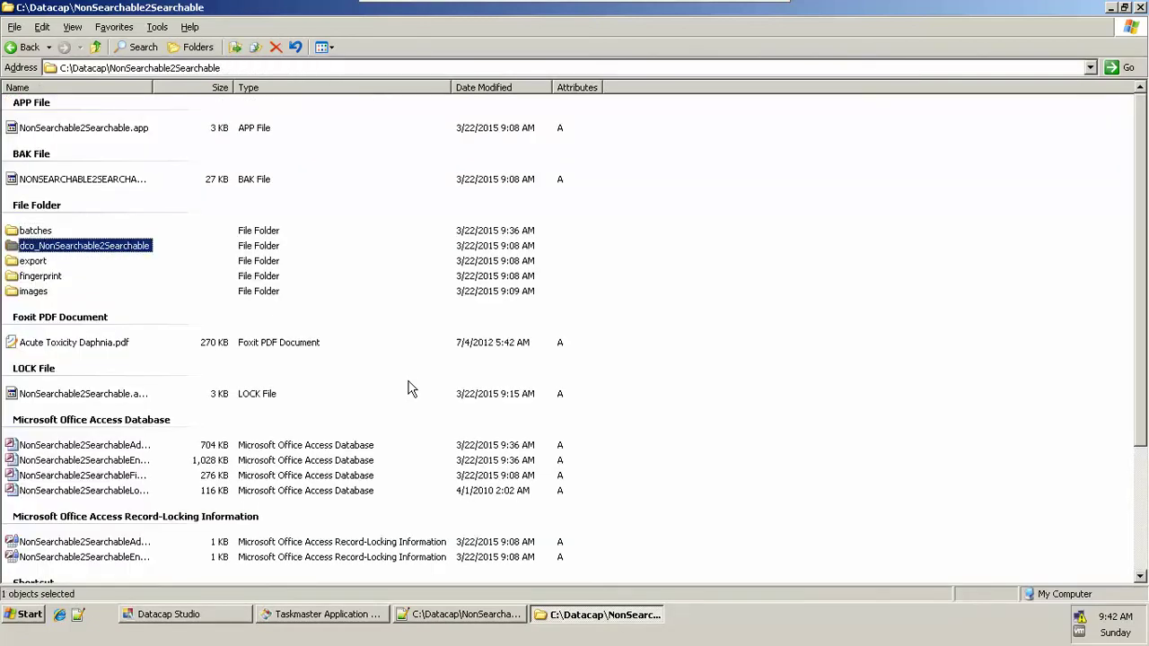
key(Down)
key(Down)
key(Down)
key(Up)
key(Up)
key(Up)
key(Down)
key(Down)
key(Down)
key(Return)
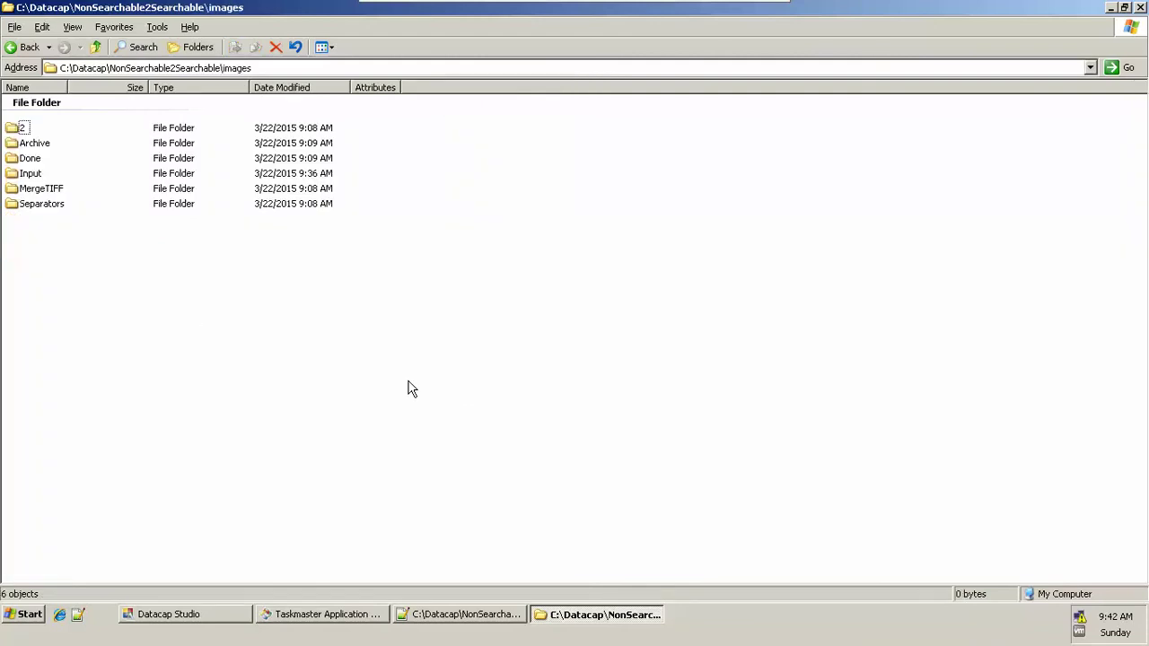
key(Down)
key(Down)
key(Down)
key(Return)
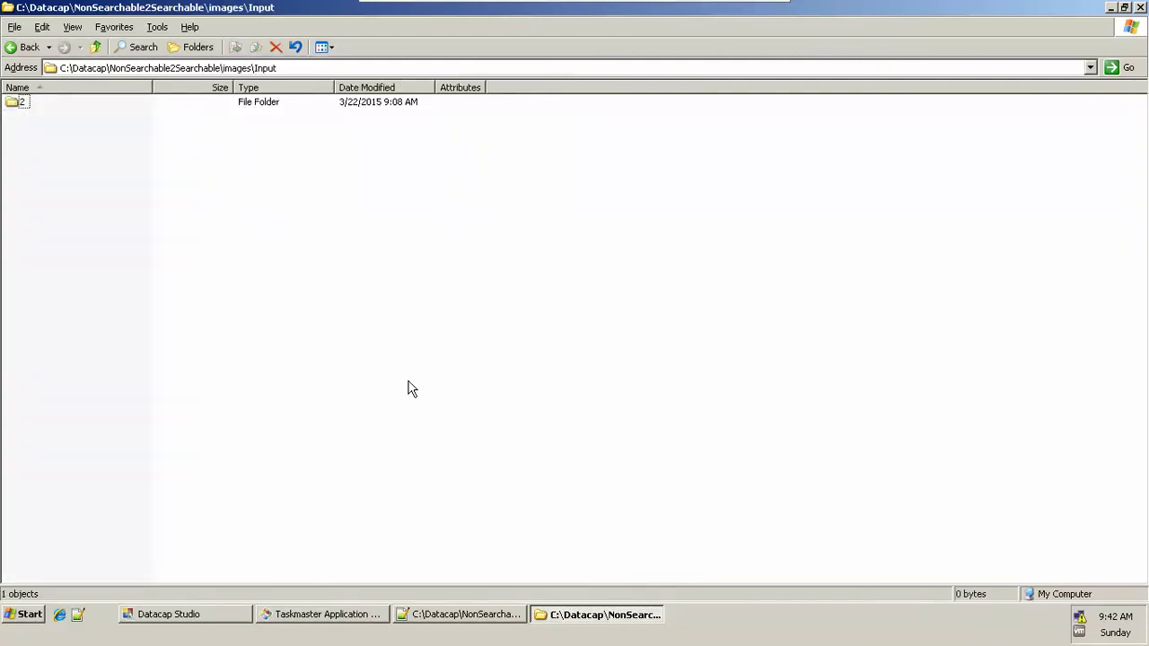
Step: Paste the copied PDF into the Input folder and rename it LETTER.pdf
key(ctrl+v)
key(F2)
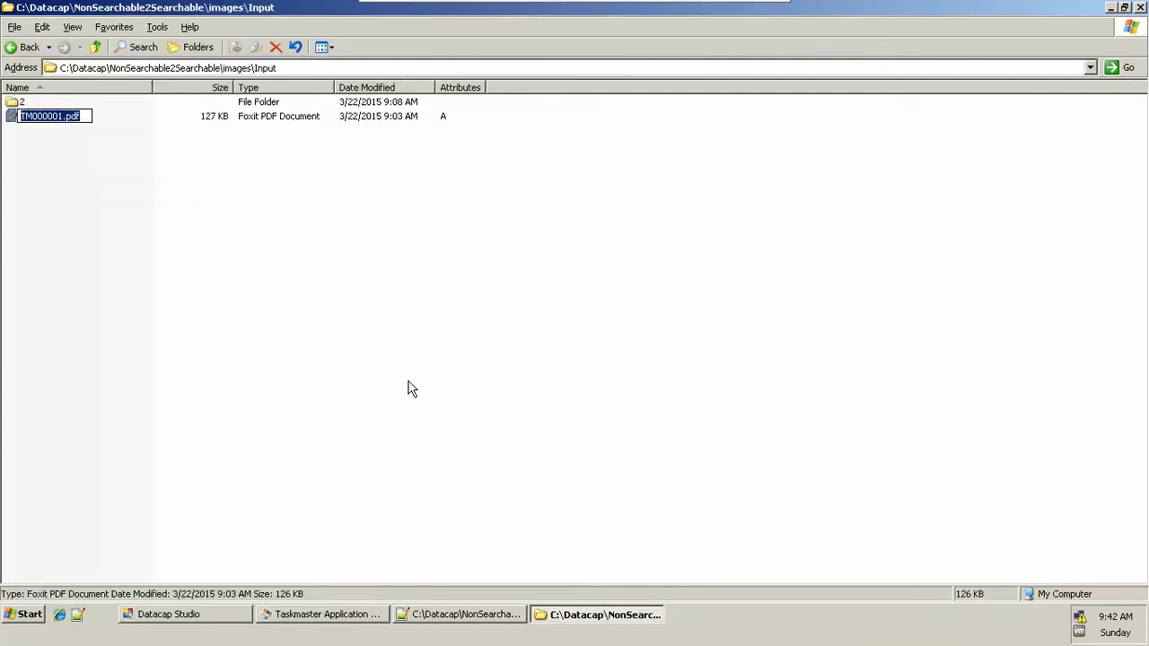
text(lETTE)
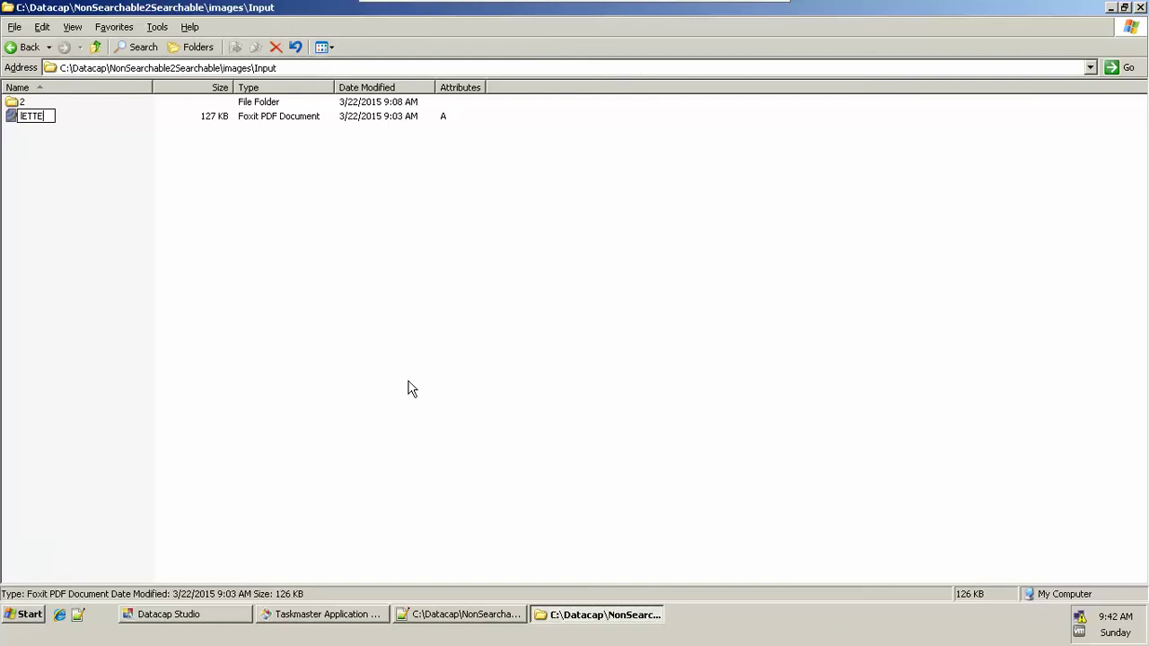
key(BackSpace)
key(BackSpace)
key(BackSpace)
key(BackSpace)
key(BackSpace)
text(LETTER.pdf)
key(Return)
Step: Open LETTER.pdf in Foxit Reader and search its text for the employee's first name
key(Return)
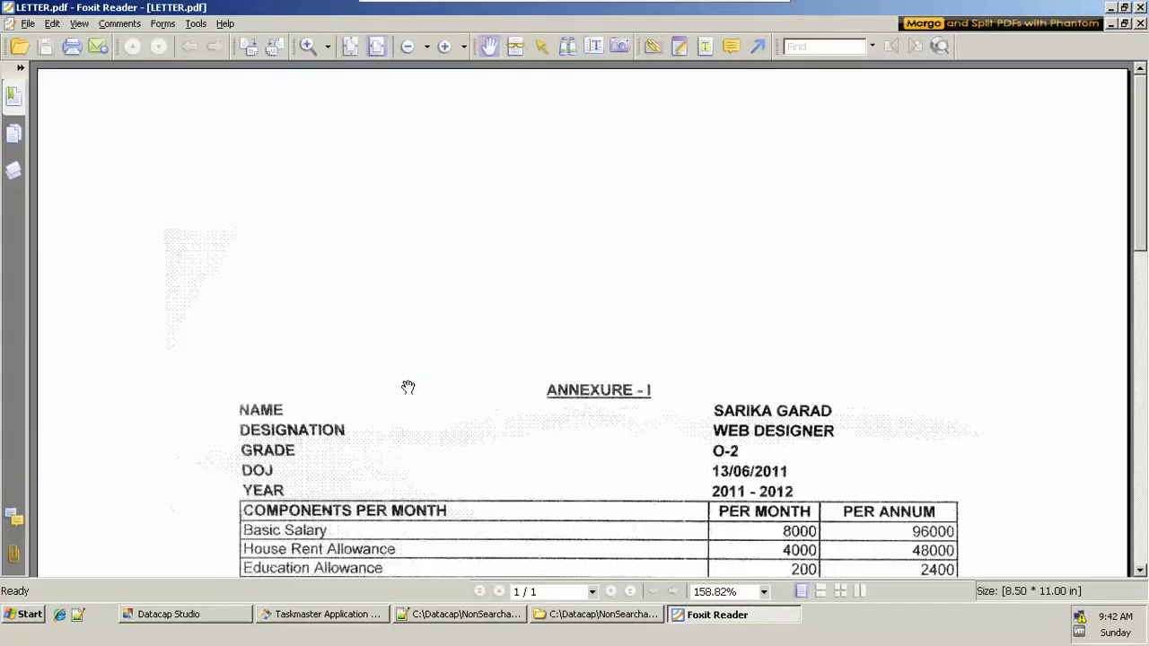
key(ctrl+f)
text(sar)
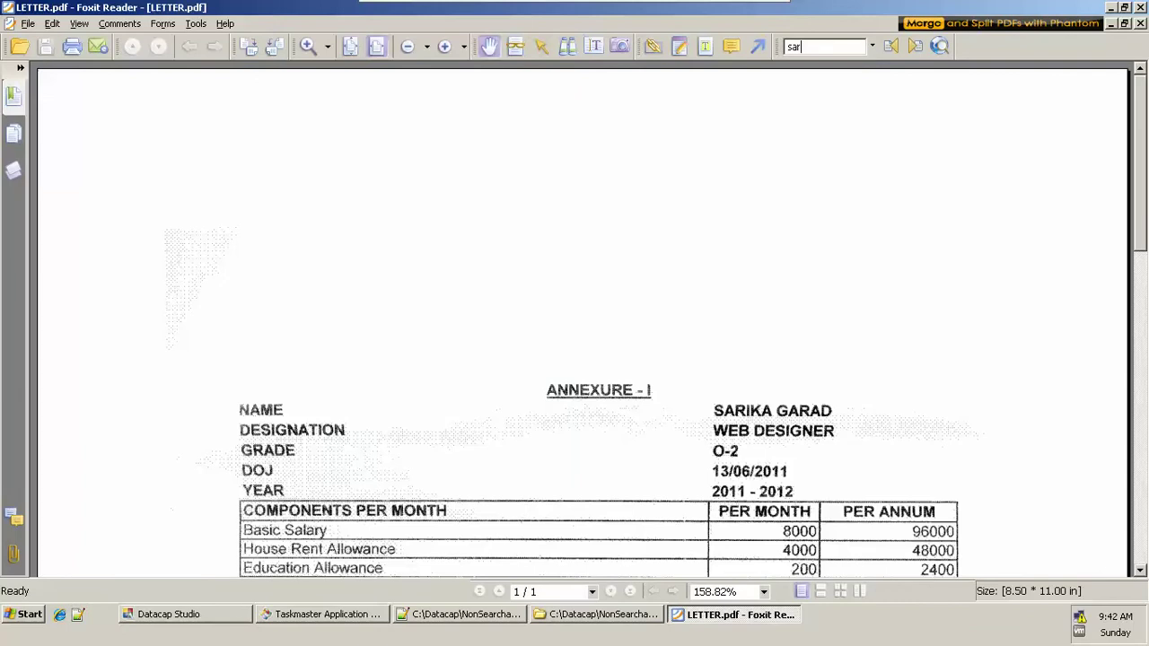
text(ik)
key(Return)
key(Return)
Step: Replace the search term with "web" and search the letter for it
key(BackSpace)
key(BackSpace)
key(BackSpace)
key(BackSpace)
key(BackSpace)
text(web)
key(Return)
key(Return)
Step: Try to select text around the letter's designation and grade lines, and close the PDF reader
click(705, 46)
mouse_move(516, 288)
mouse_down()
mouse_move(619, 395)
mouse_move(822, 536)
mouse_up()
drag(738, 429, 835, 478)
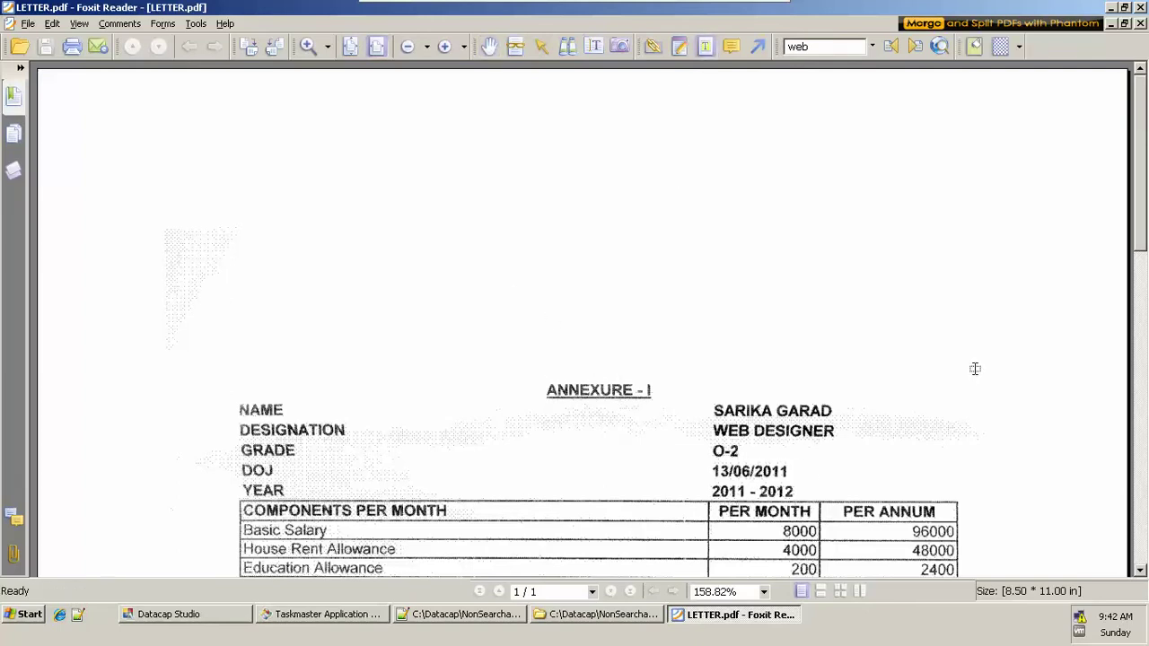
key(alt+F4)
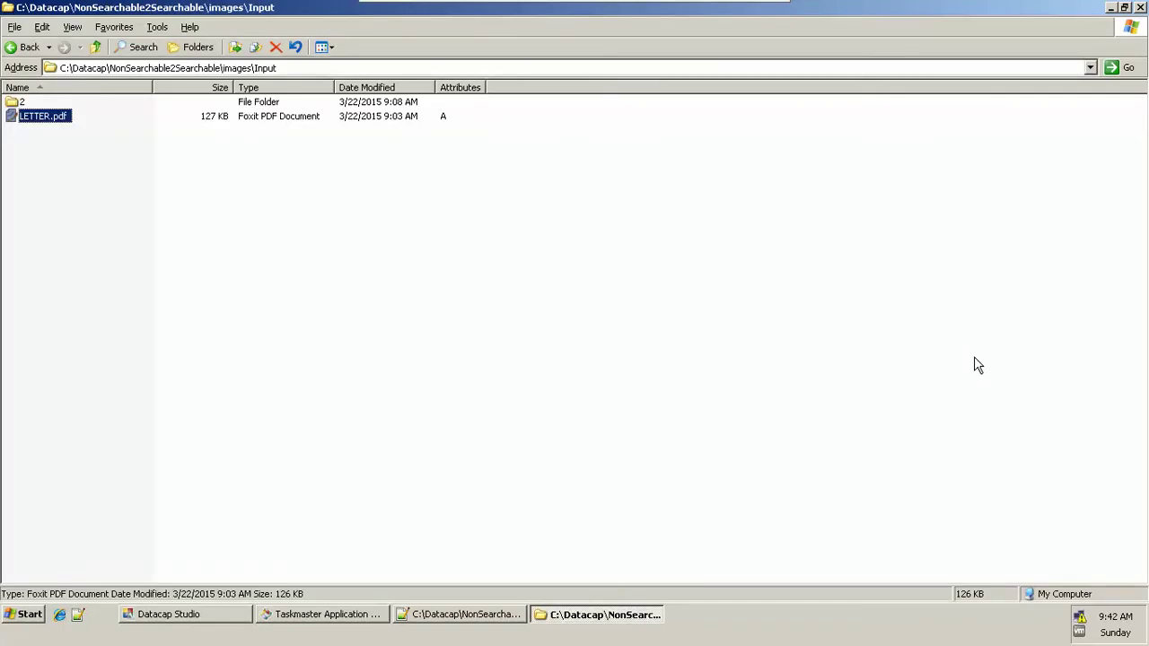
Step: Switch to Datacap Studio and collapse the Document Integrity, PageID and Export2DIR rulesets
key(alt+Tab)
key(alt+Tab)
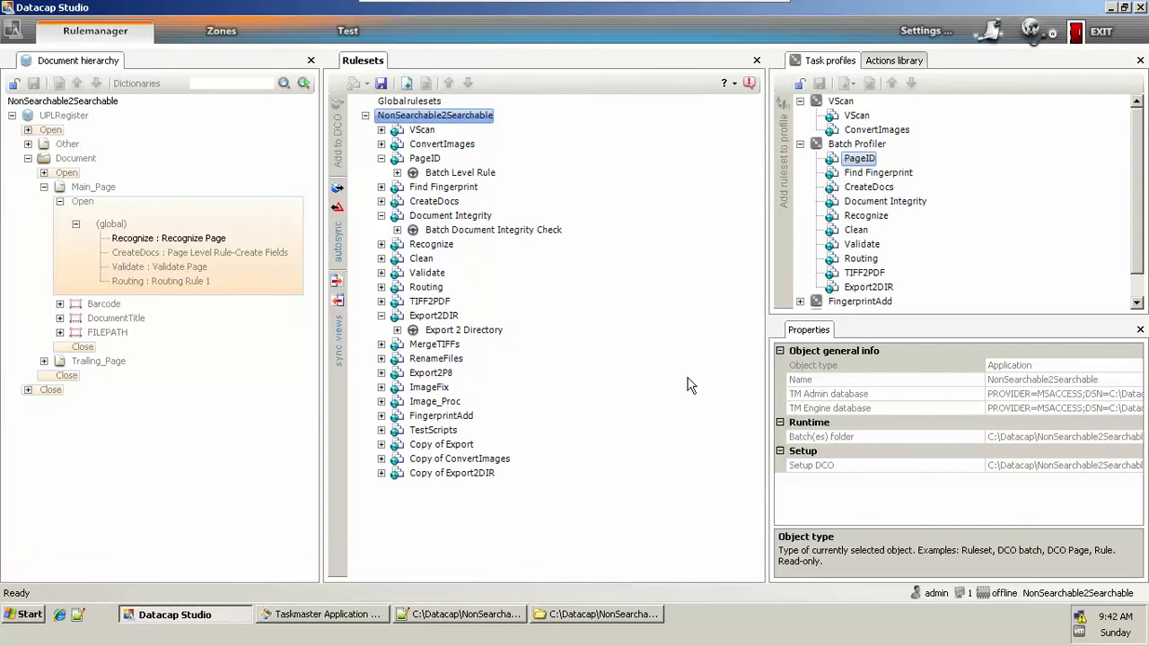
click(381, 215)
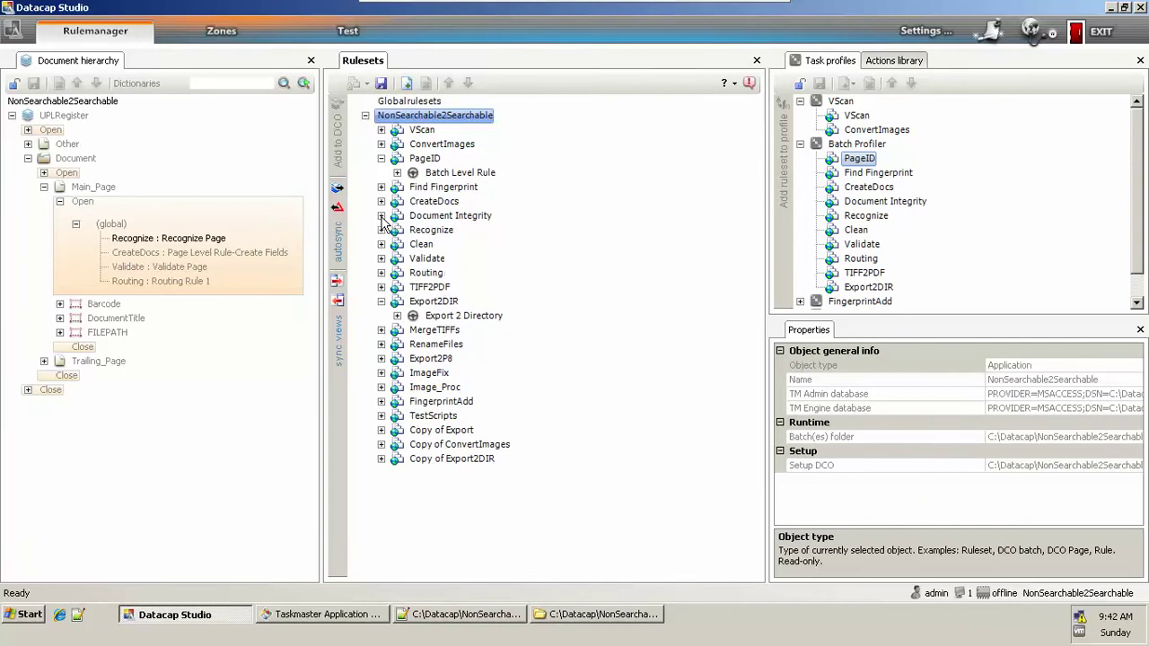
click(380, 158)
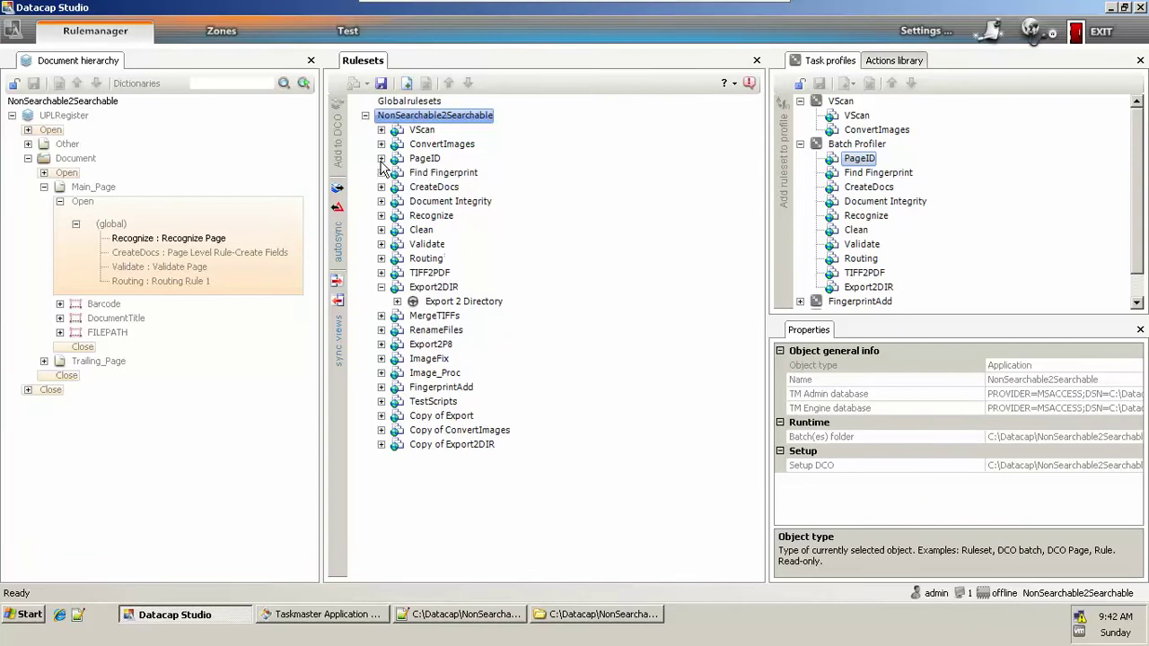
click(380, 287)
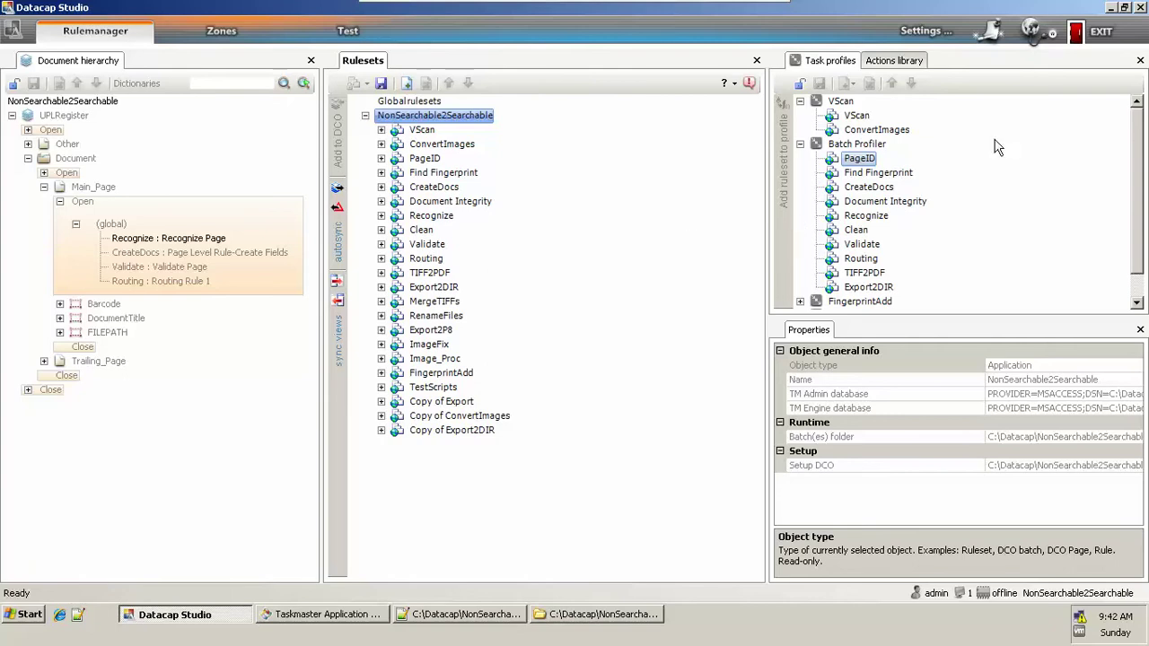
Step: Collapse the VScan and Batch Profiler task profiles
click(1008, 188)
key(Up)
key(Up)
key(Up)
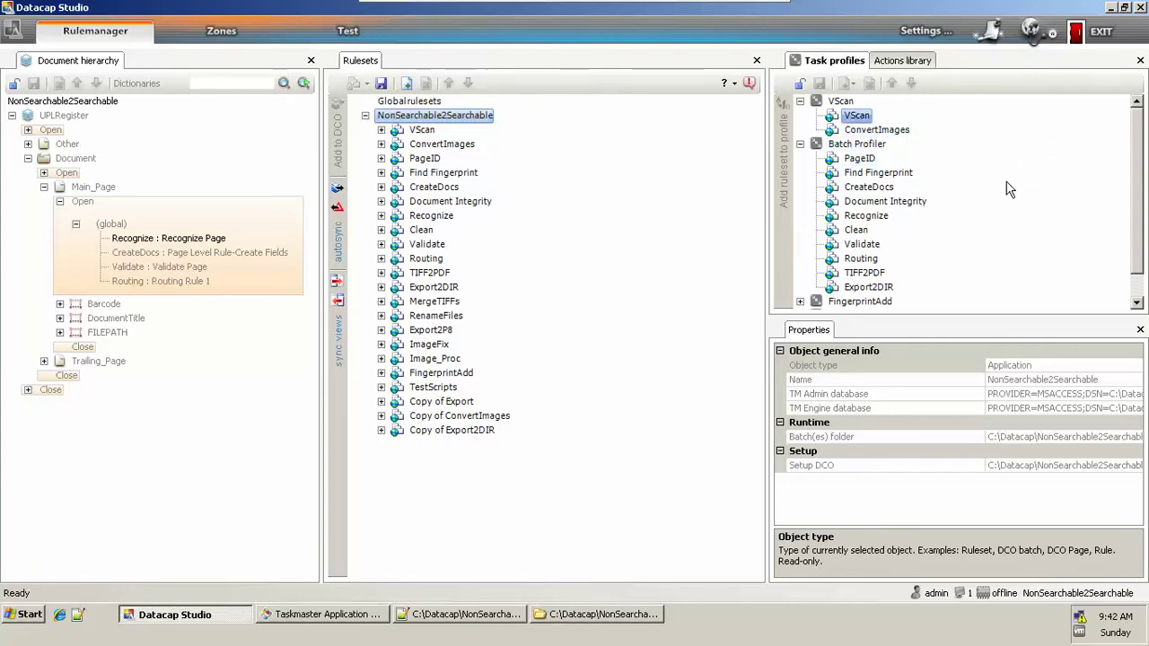
key(Left)
key(Left)
key(Down)
key(Left)
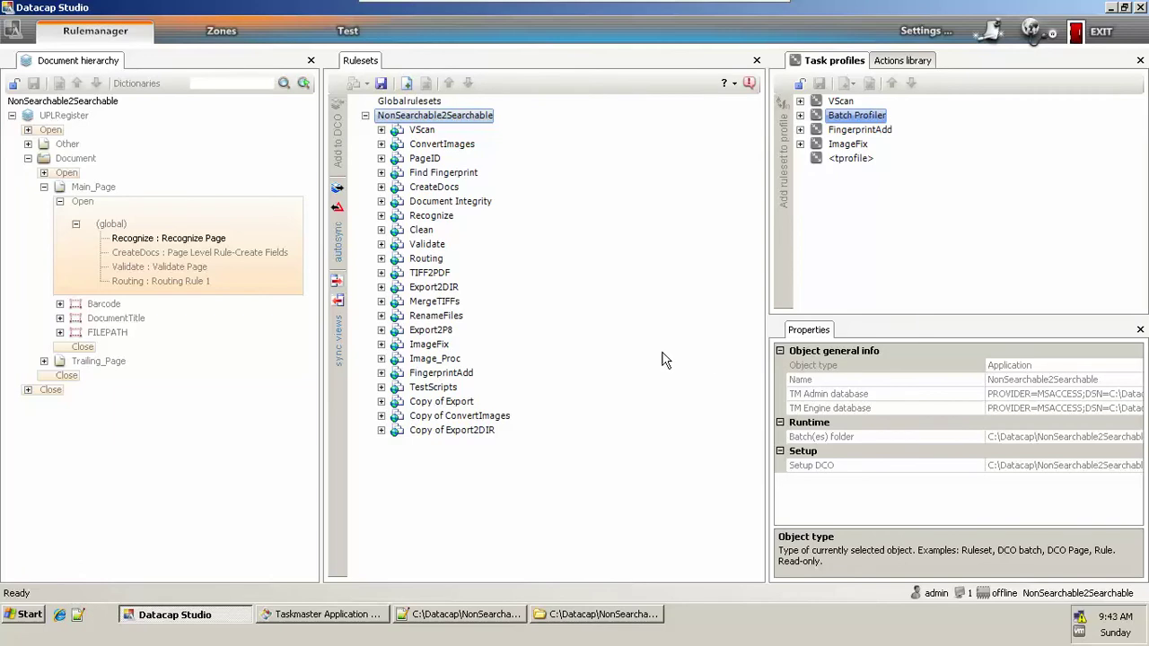
Step: Expand the VScan task profile and select its VScan ruleset
key(Up)
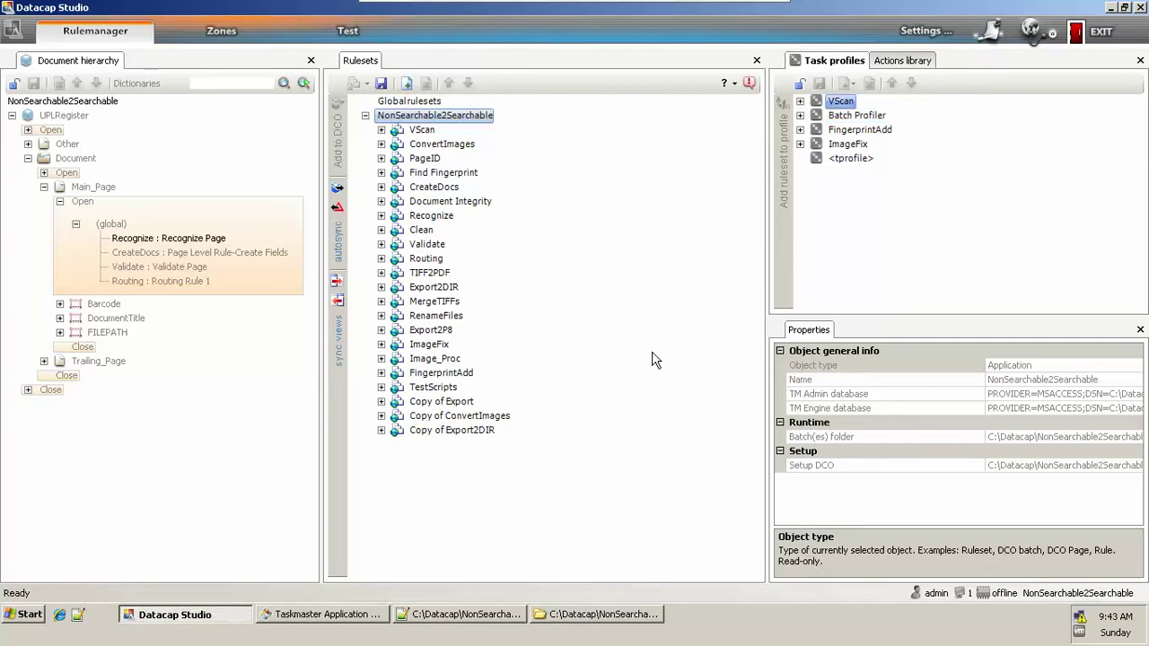
key(Right)
key(Right)
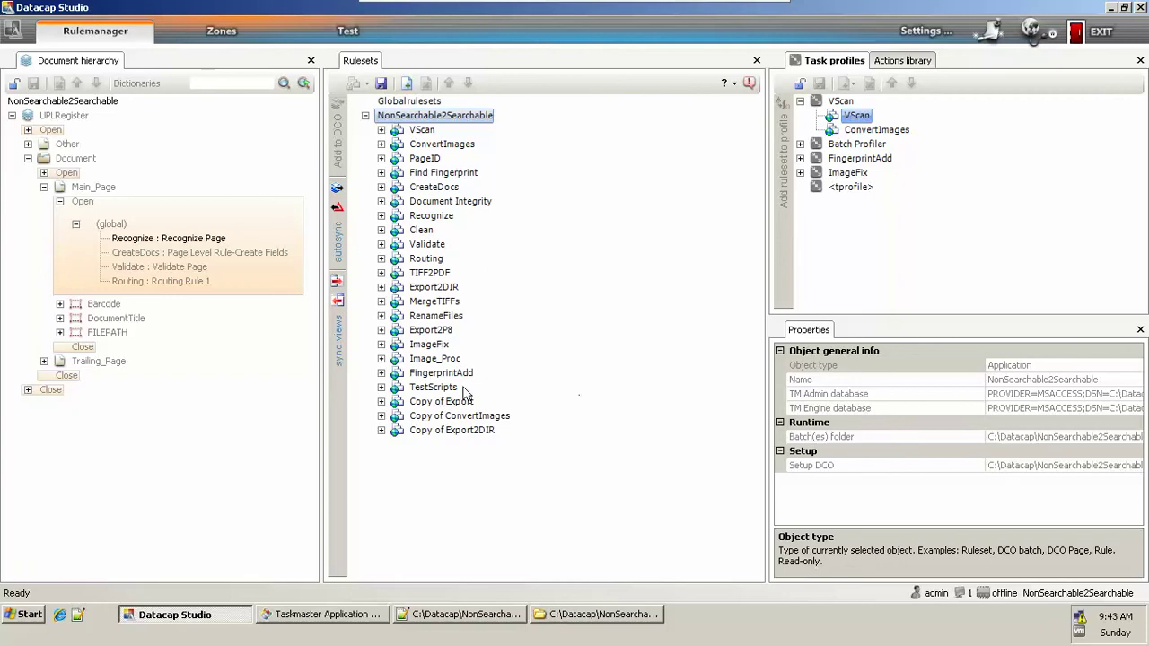
Step: Expand the VScan ruleset down to the actions of Batch Function 1 and select the SetSourceDirectory action
click(577, 296)
key(Down)
key(Right)
key(Down)
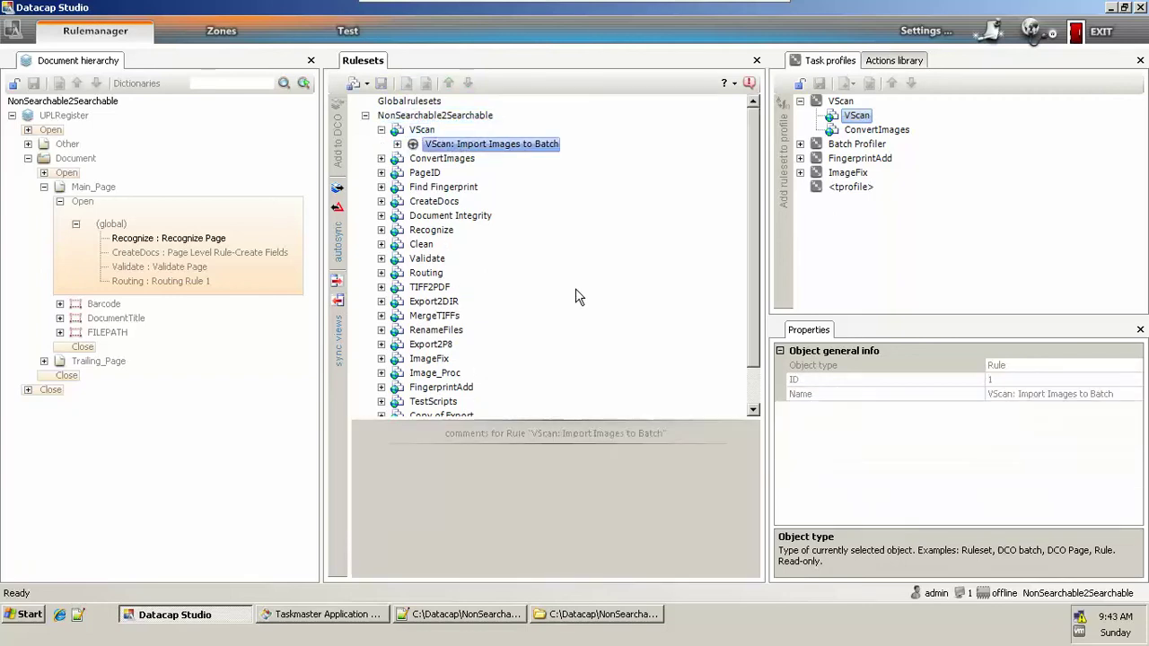
key(Right)
key(Down)
key(Right)
key(Down)
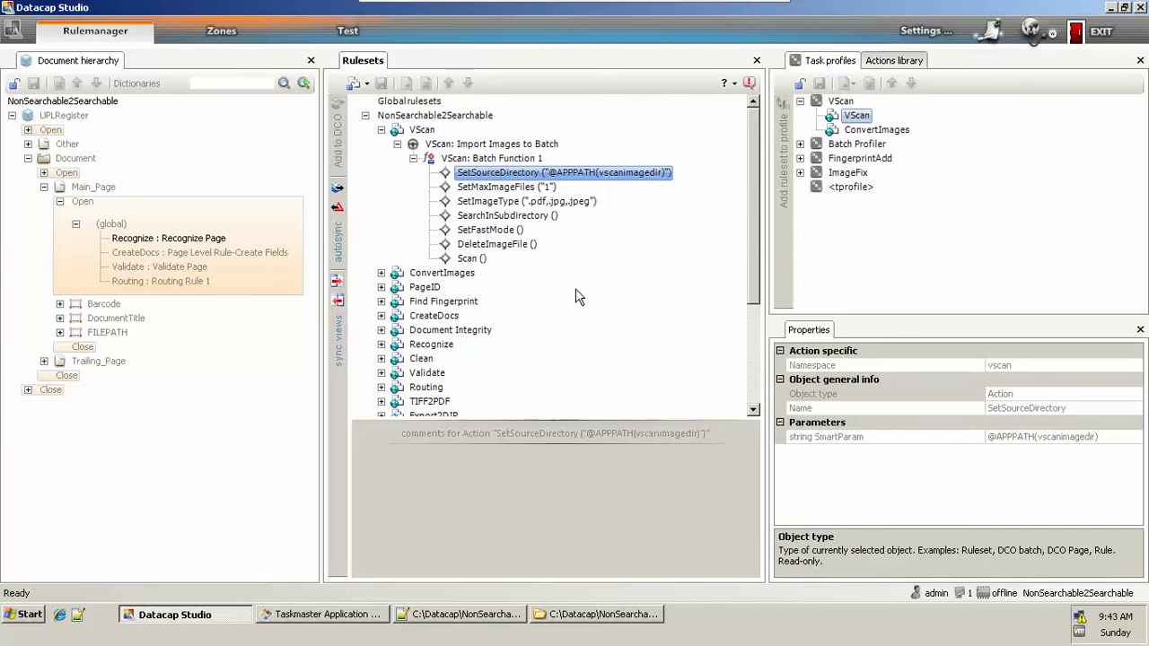
Step: Switch to the file browser and review the images folder and the contents of its Input subfolder
click(608, 618)
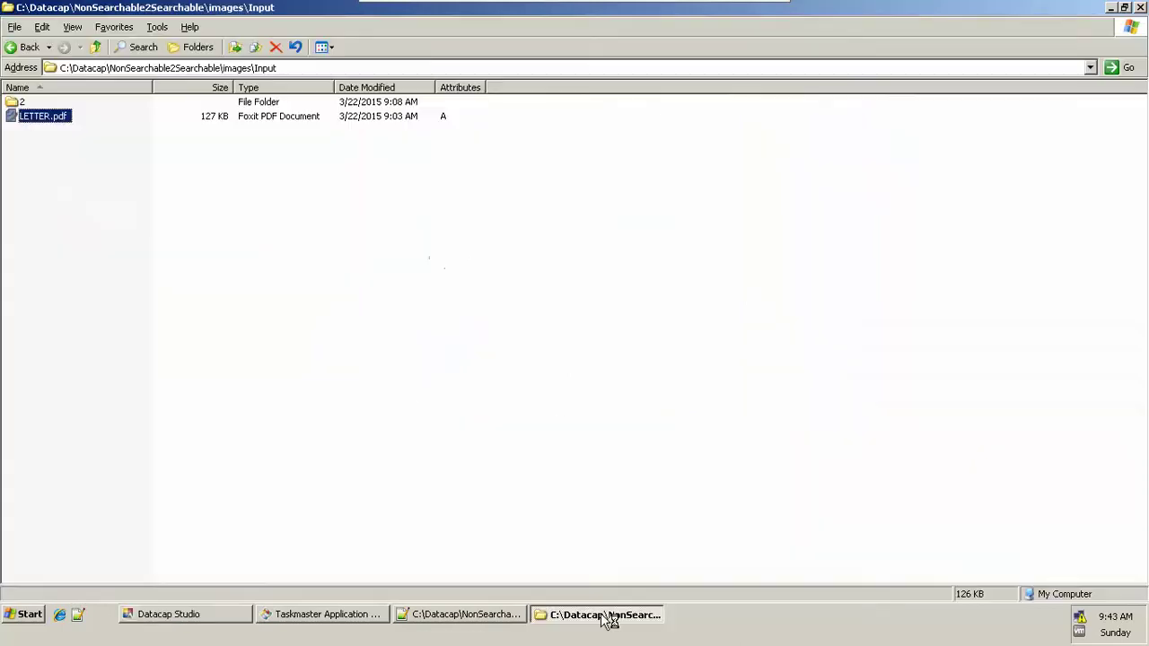
click(541, 469)
key(BackSpace)
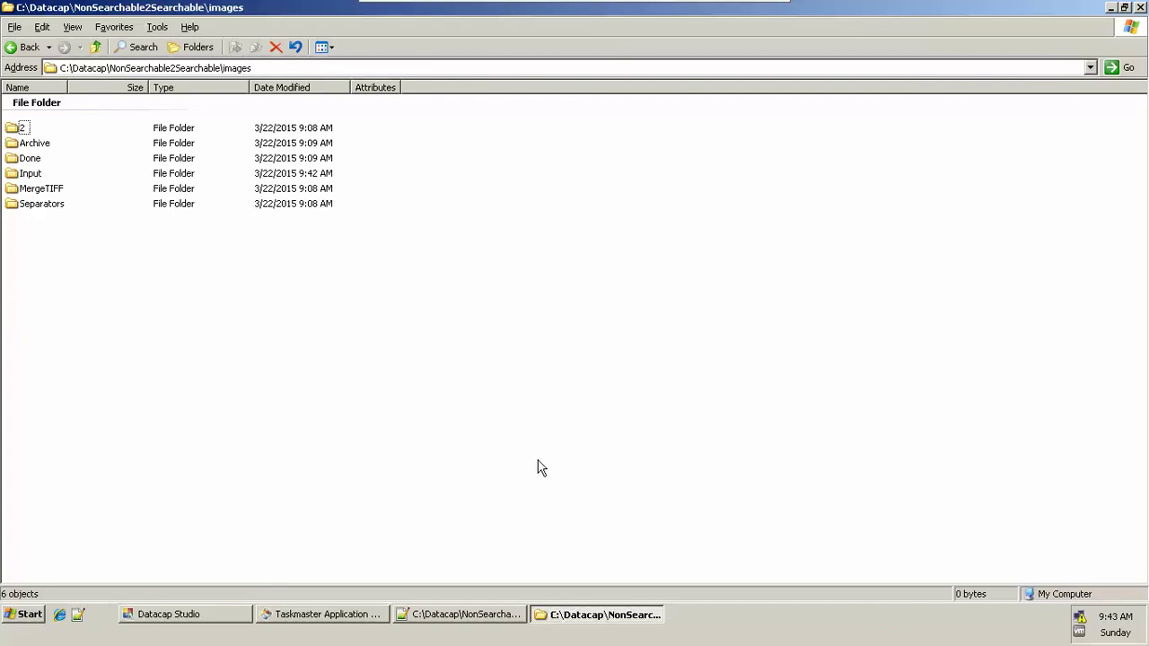
key(i)
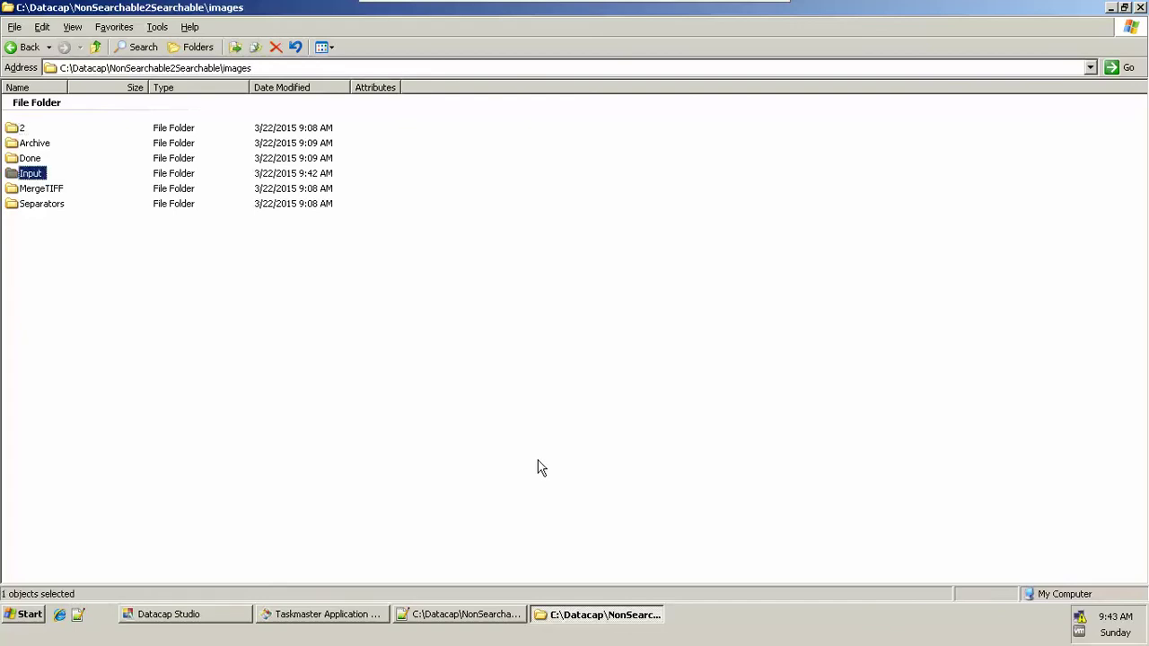
key(Return)
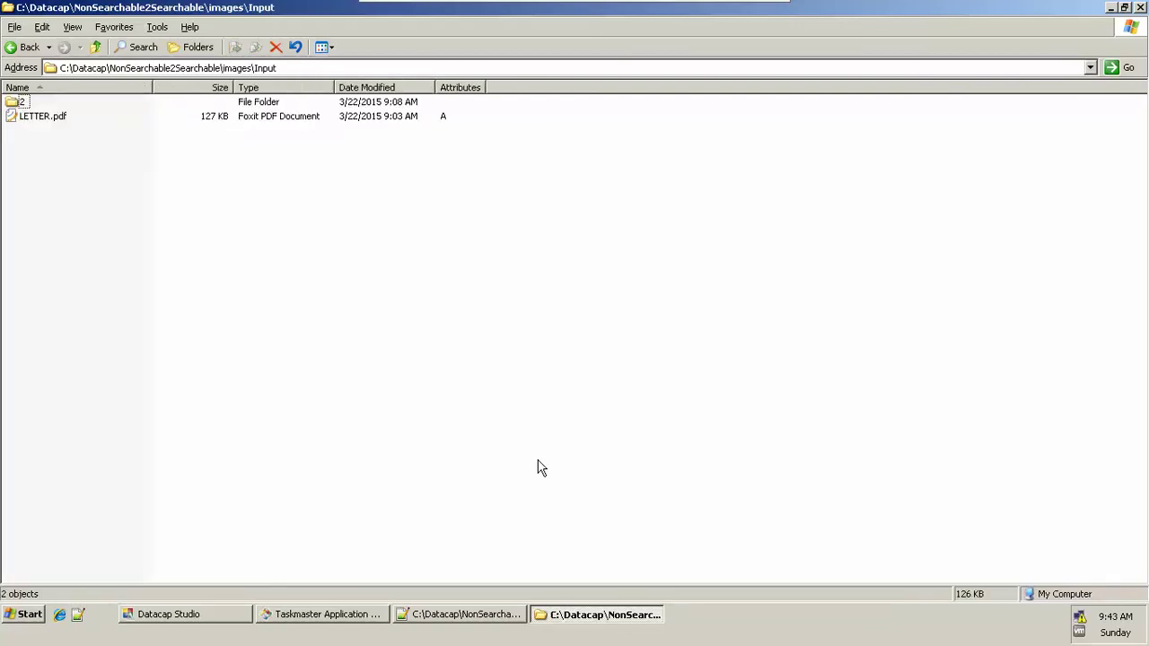
Step: Switch back to Datacap Studio and select the SetImageType action in VScan's Batch Function 1
key(alt+Tab)
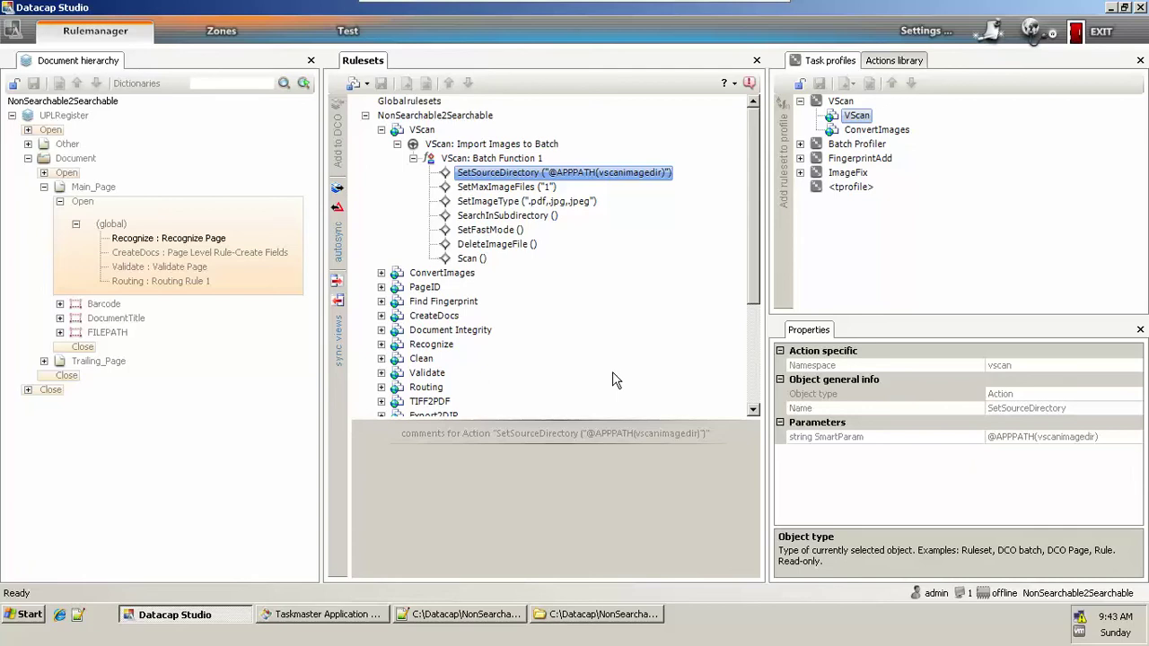
click(562, 205)
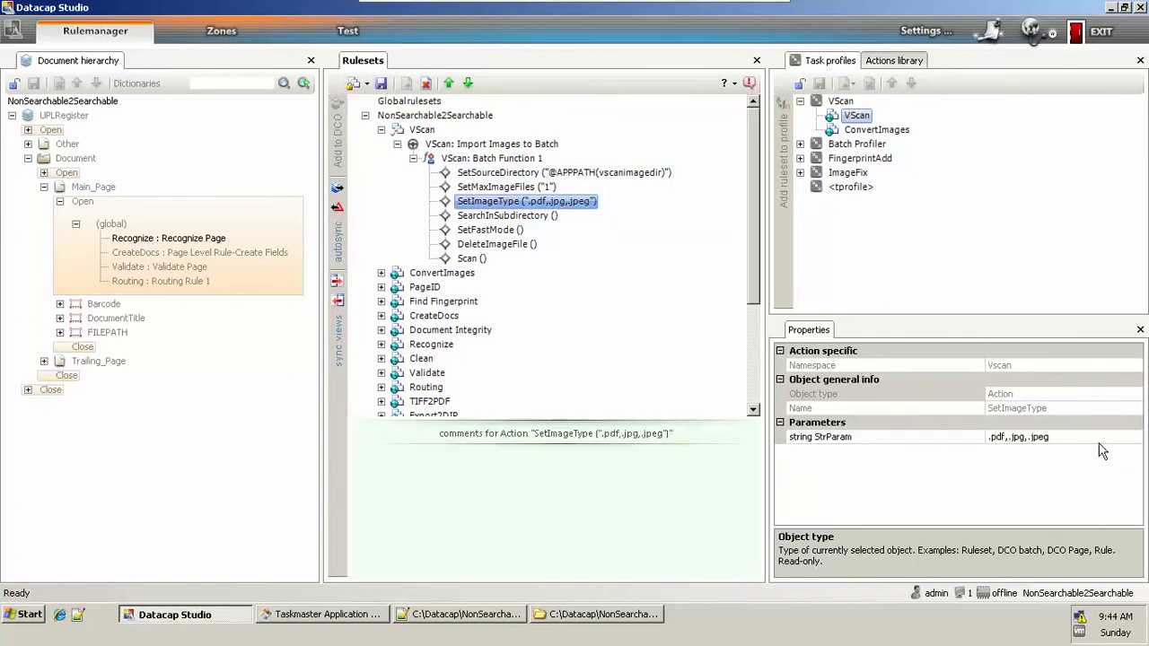
Step: Set the SetImageType action's string parameter to .pdf,.jpg,.jpeg,.bmp,.gif and publish the VScan ruleset
click(1103, 452)
click(1096, 437)
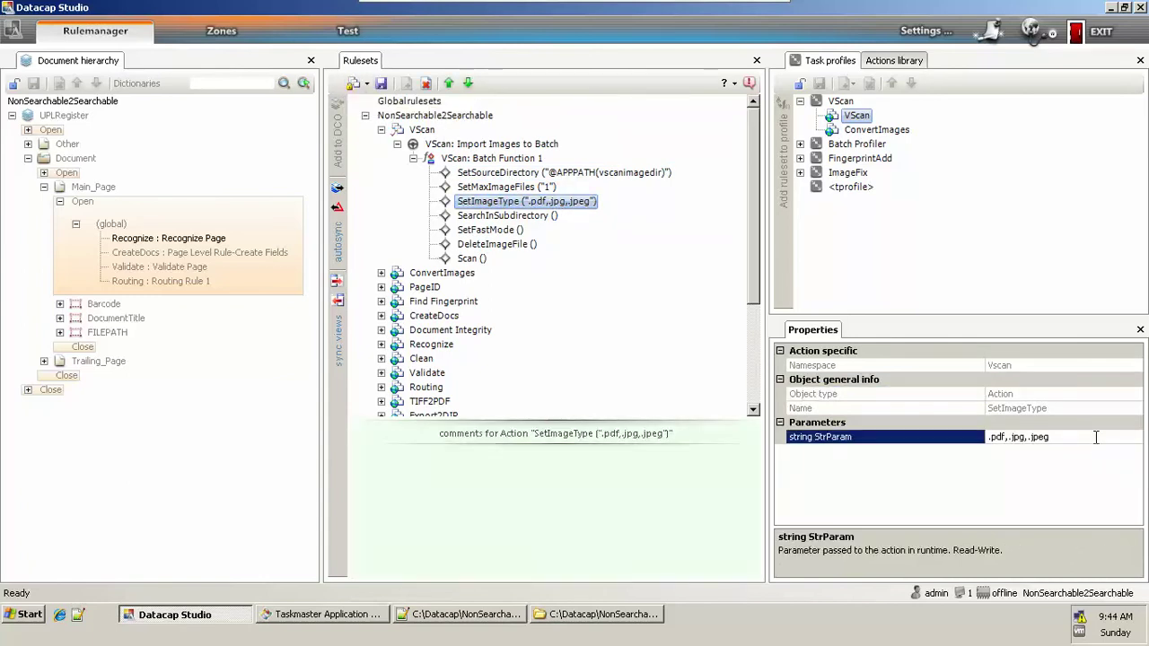
text(,.bmp,.gif)
key(Return)
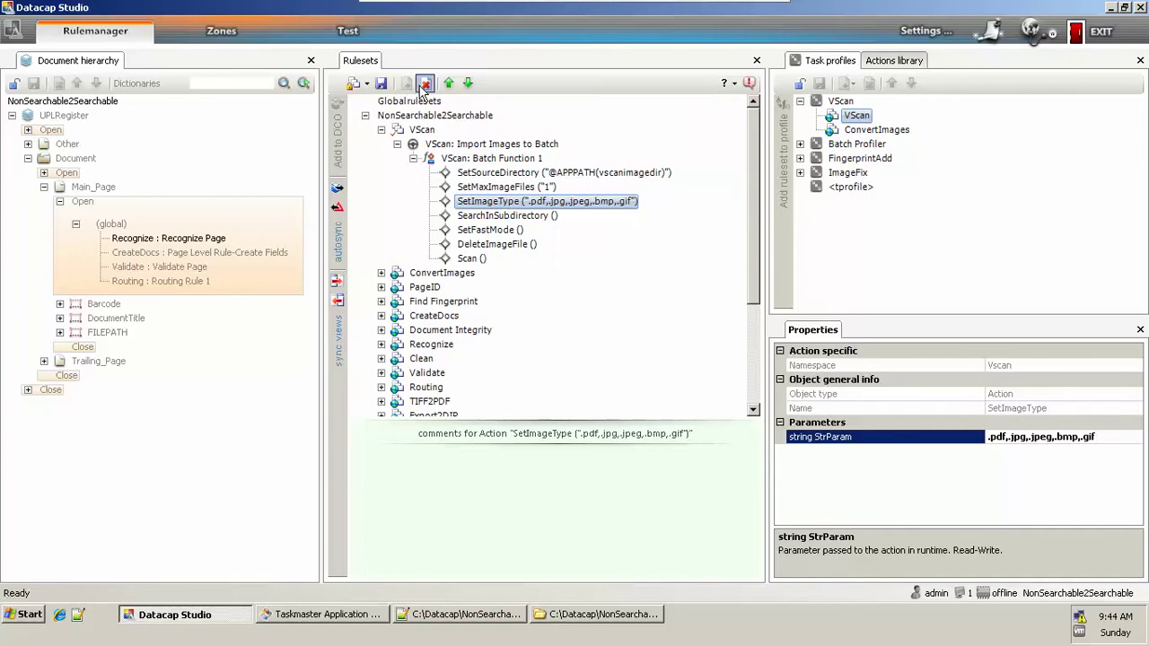
click(356, 83)
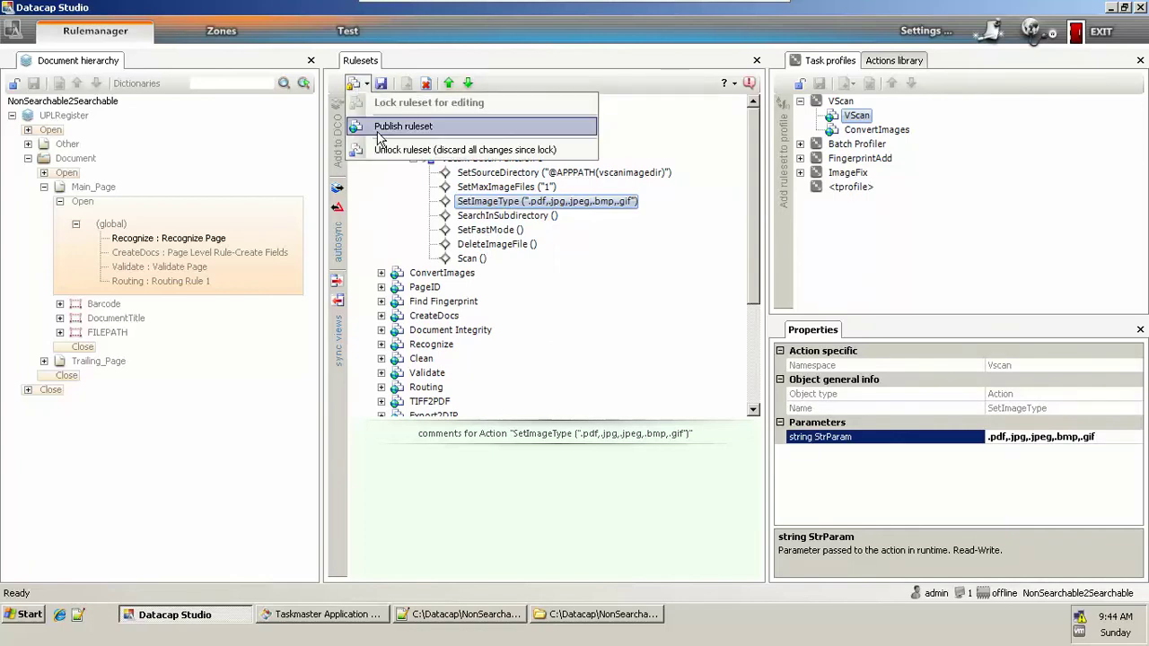
click(384, 126)
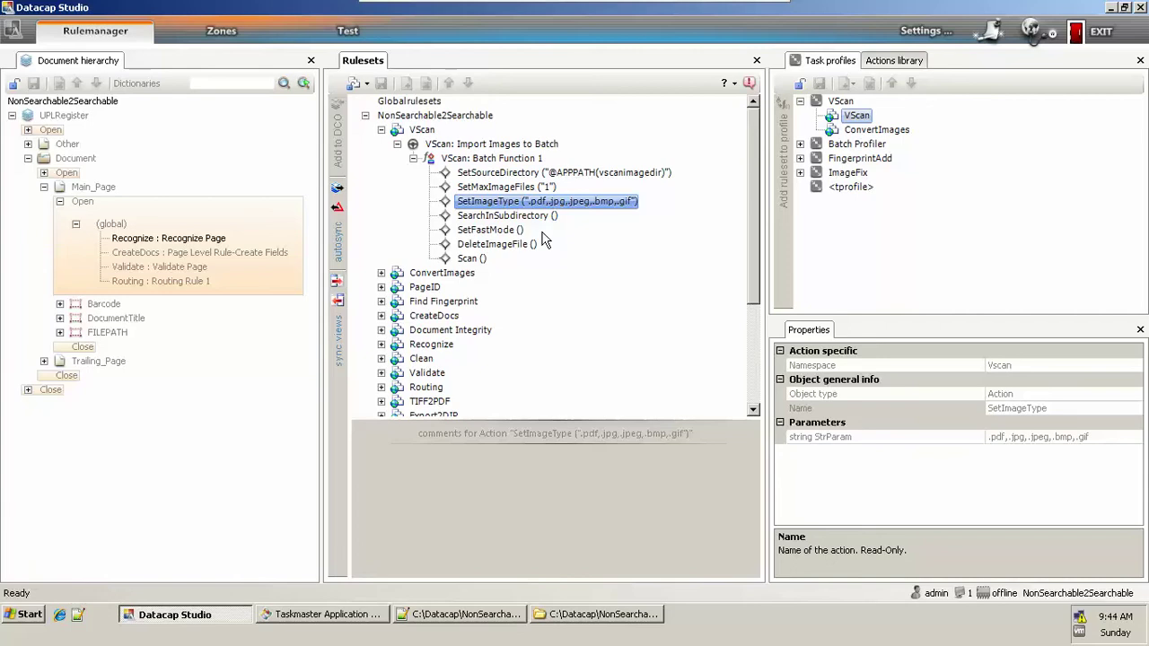
Step: Switch to the file browser, look inside subfolder 2 of the Input folder and return to Input
mouse_move(542, 241)
key(Return)
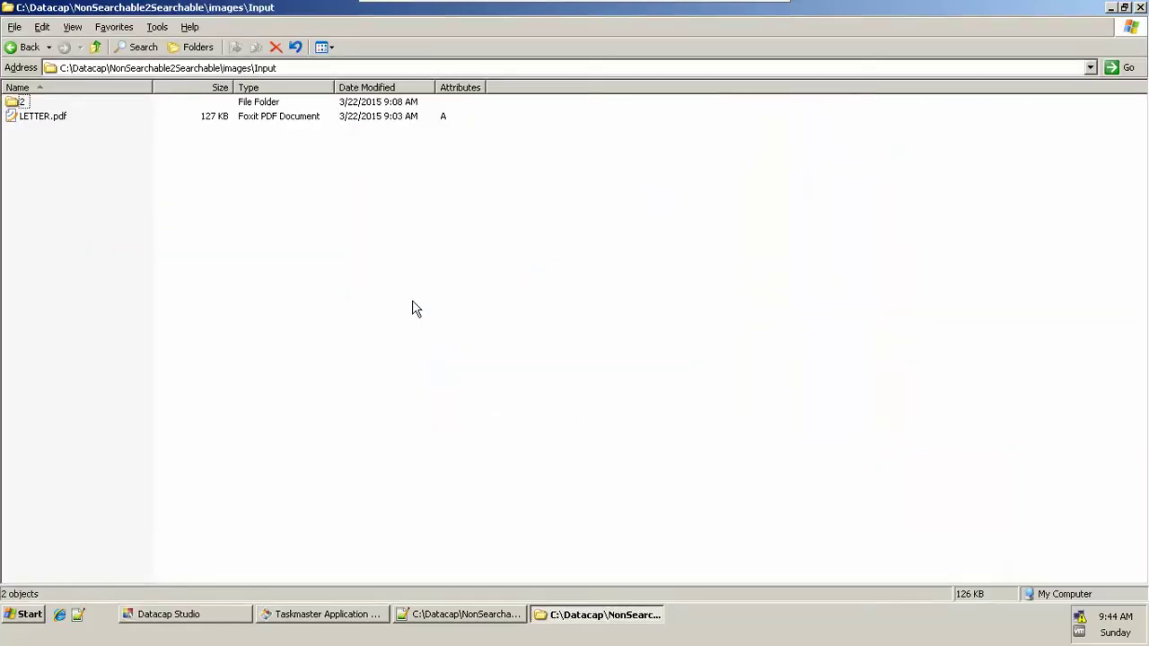
key(2)
key(Return)
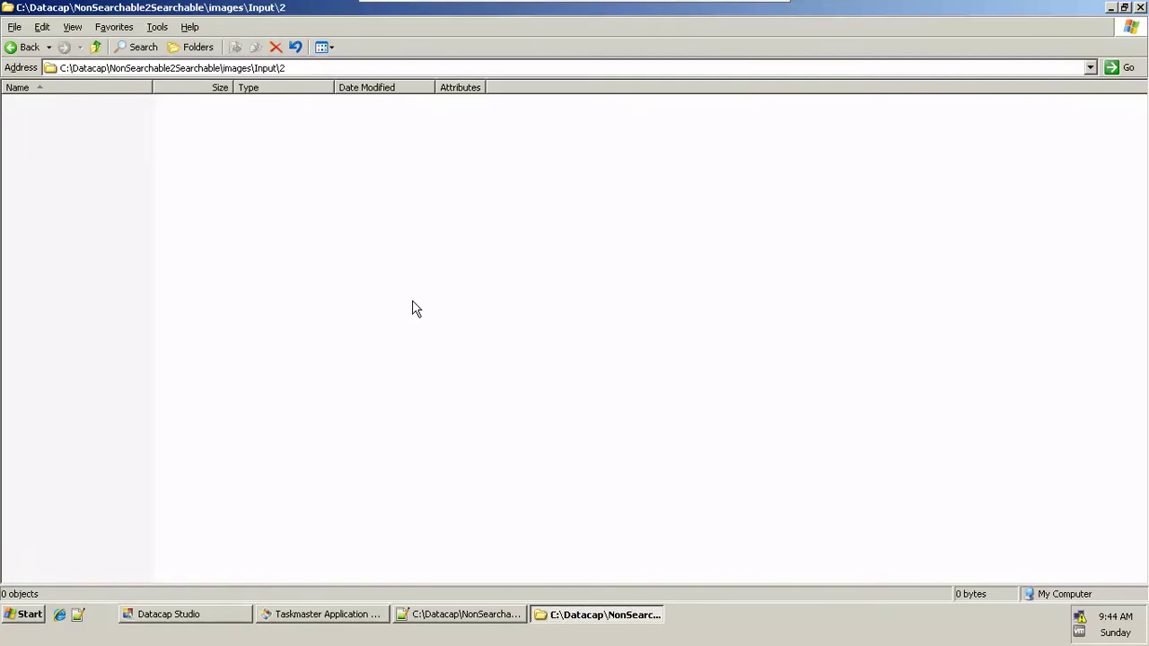
key(BackSpace)
Step: Switch back to Datacap Studio and go through VScan's SetFastMode, DeleteImageFile and Scan actions
key(alt+Tab)
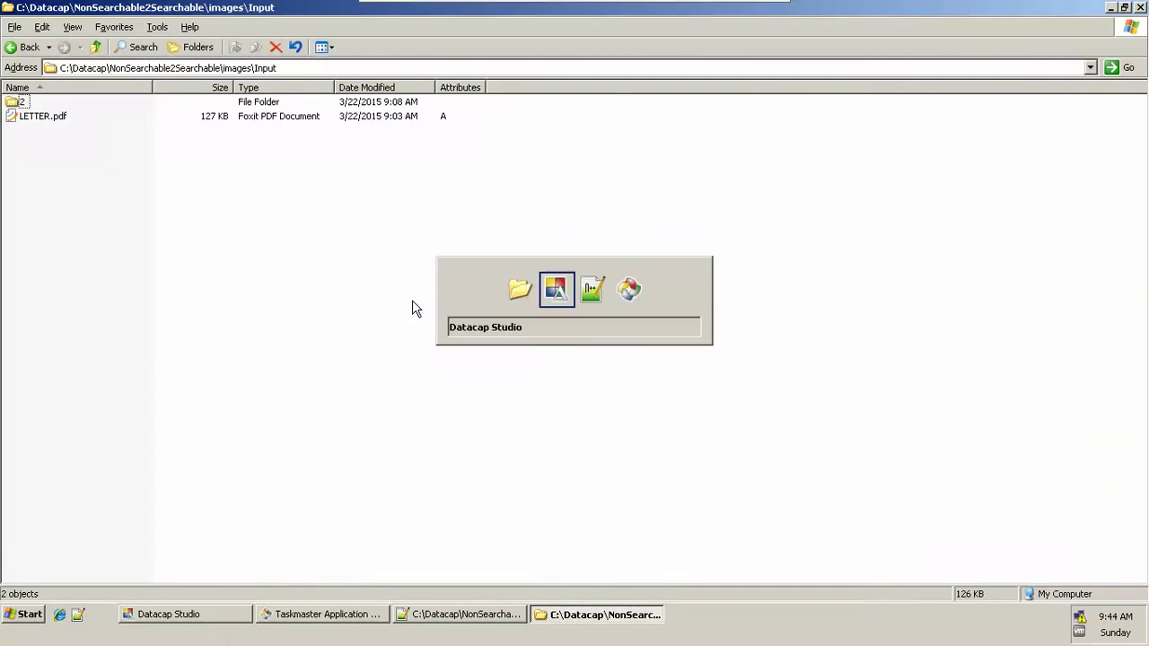
key(Down)
key(Down)
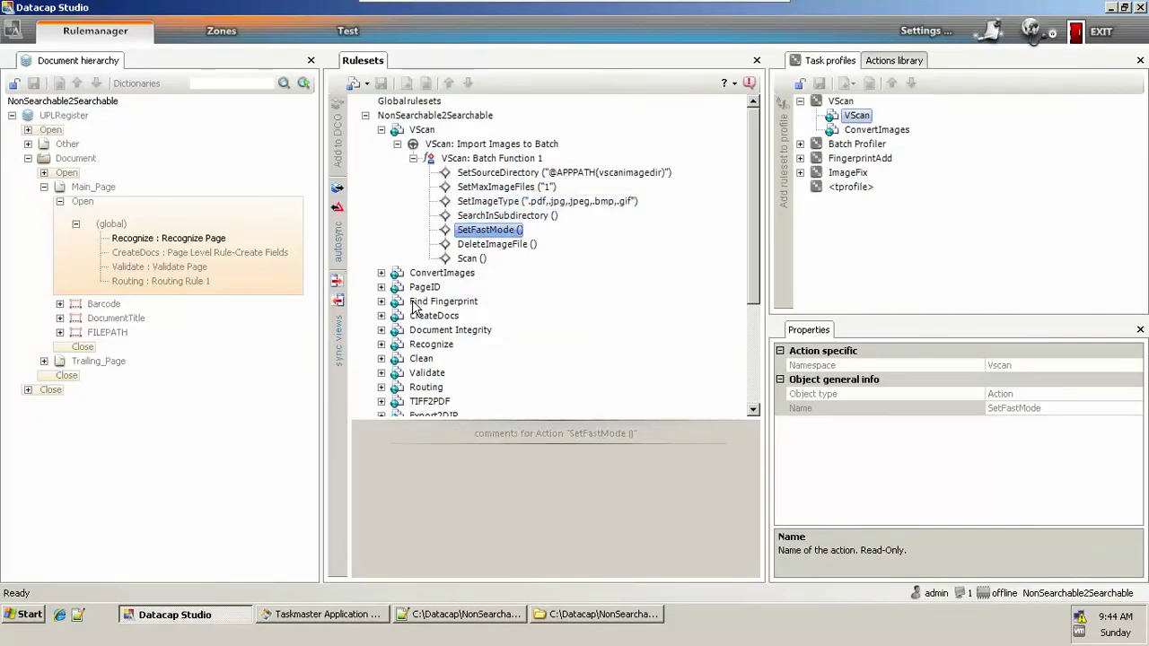
key(Down)
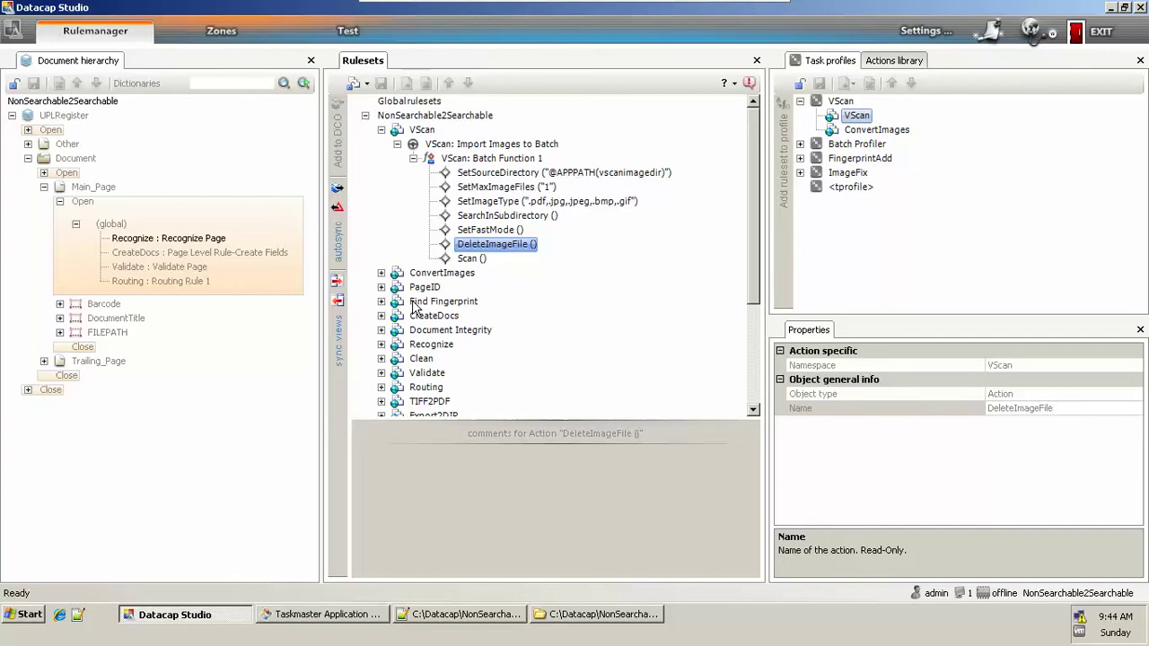
key(Down)
Step: Expand the ConvertImages ruleset and its Page Level Rule to show the rule's functions
key(Down)
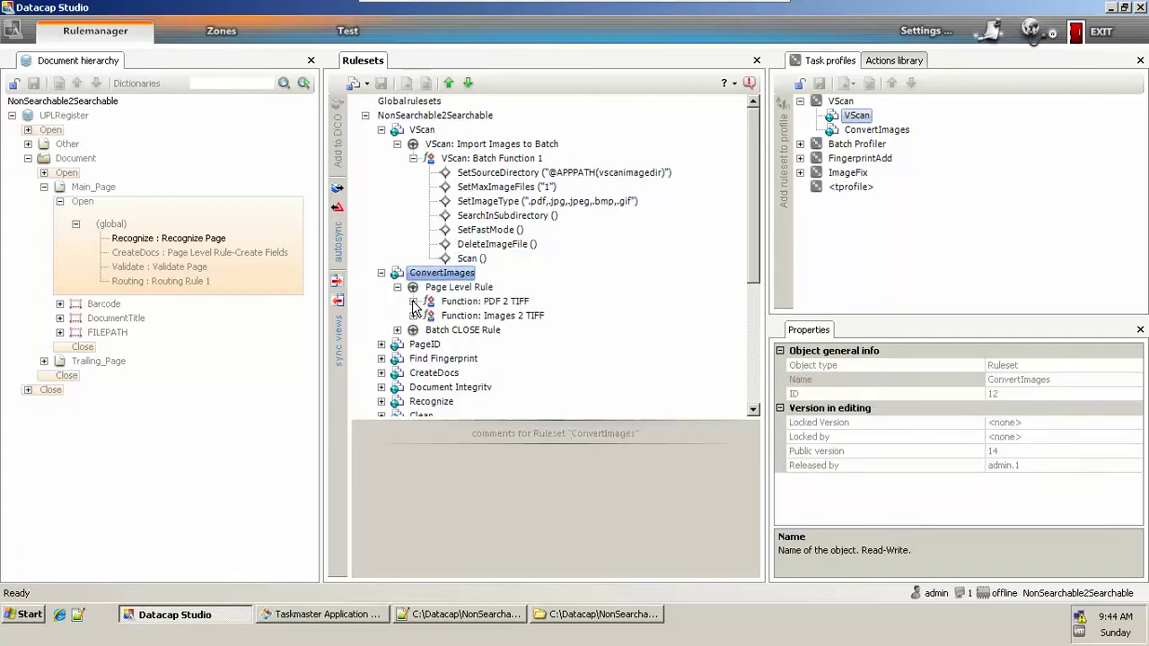
key(Down)
key(Left)
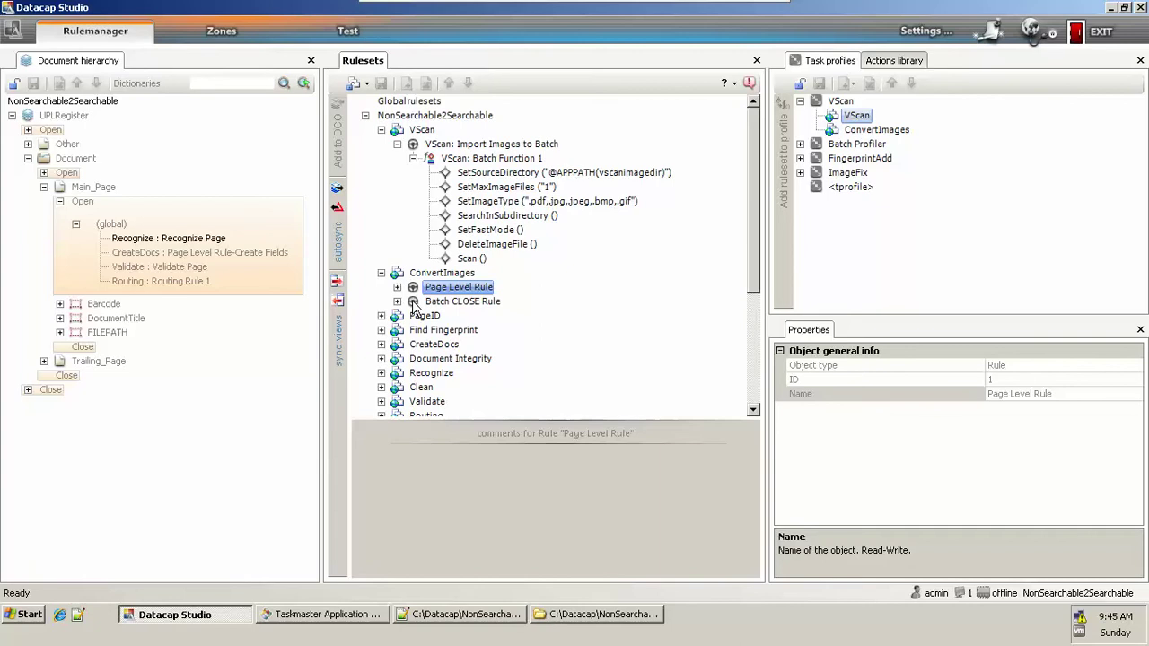
double_click(413, 303)
key(Up)
key(Right)
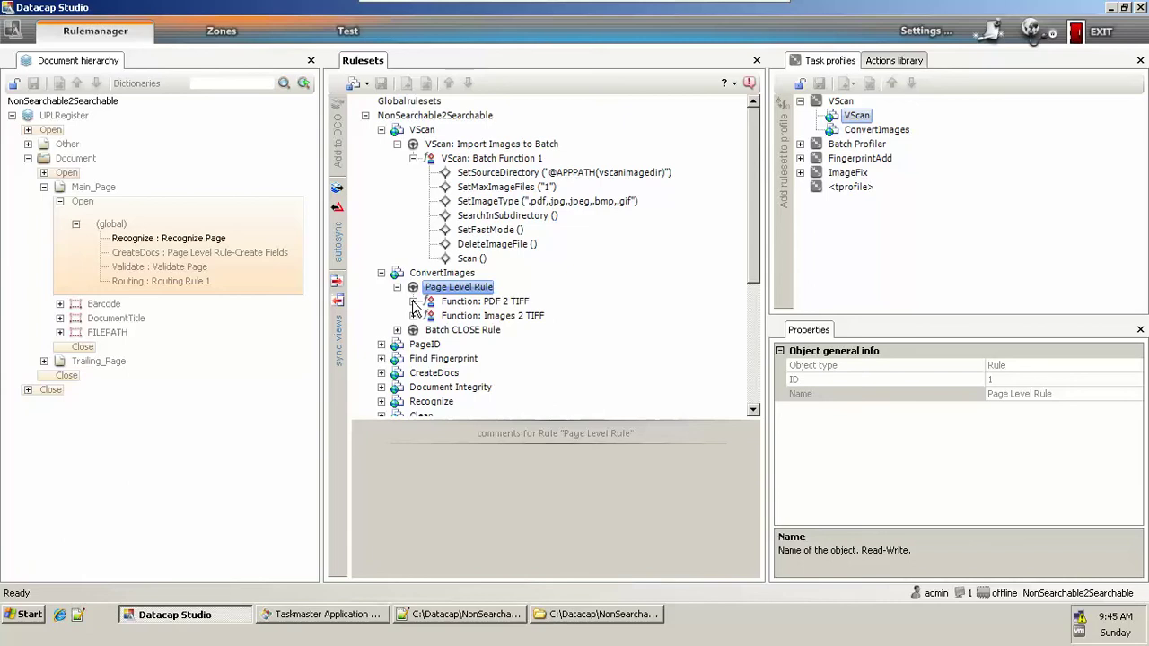
Step: Expand the PDF 2 TIFF function in the Page Level Rule and select its PDFDocumentToImage action
click(414, 303)
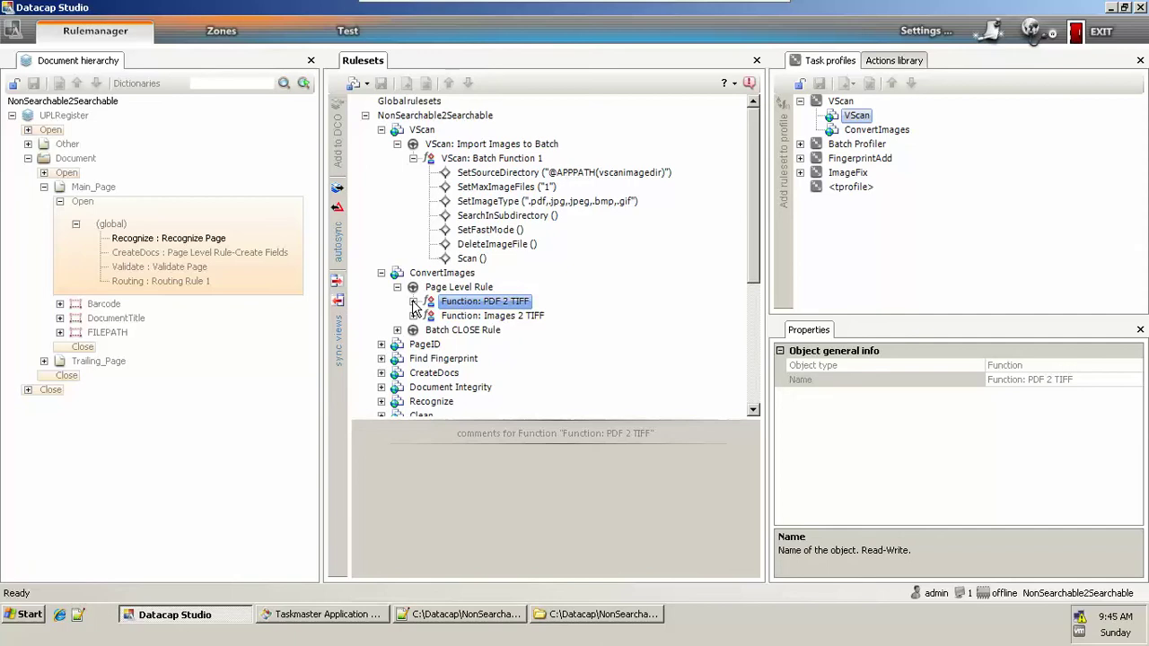
click(414, 301)
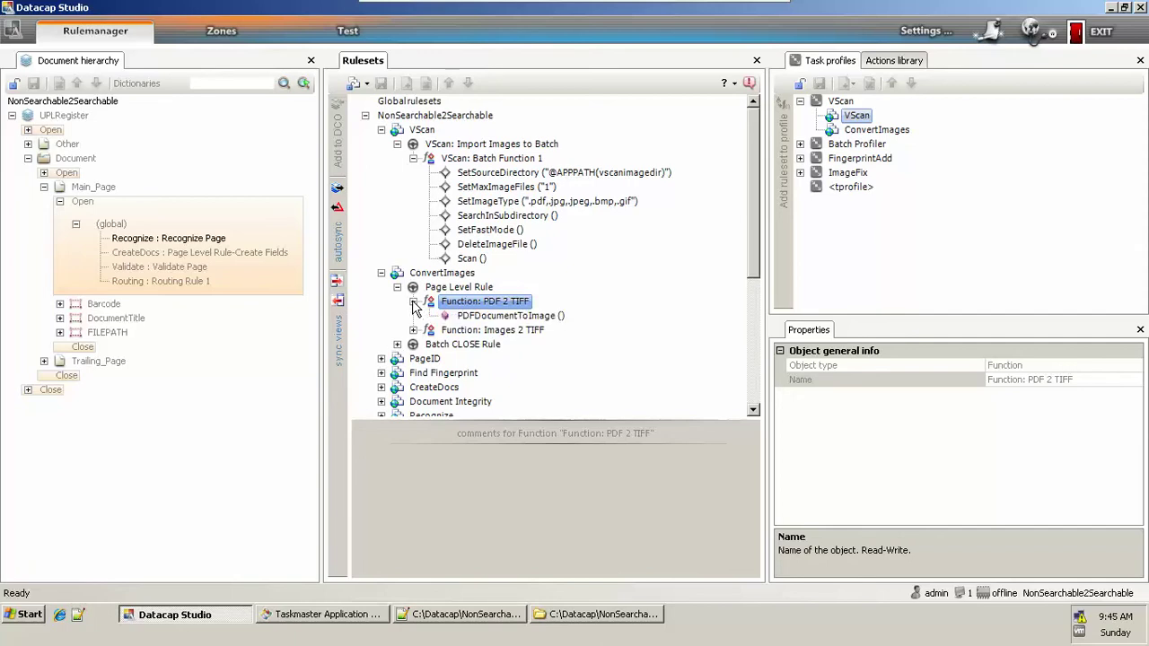
key(Down)
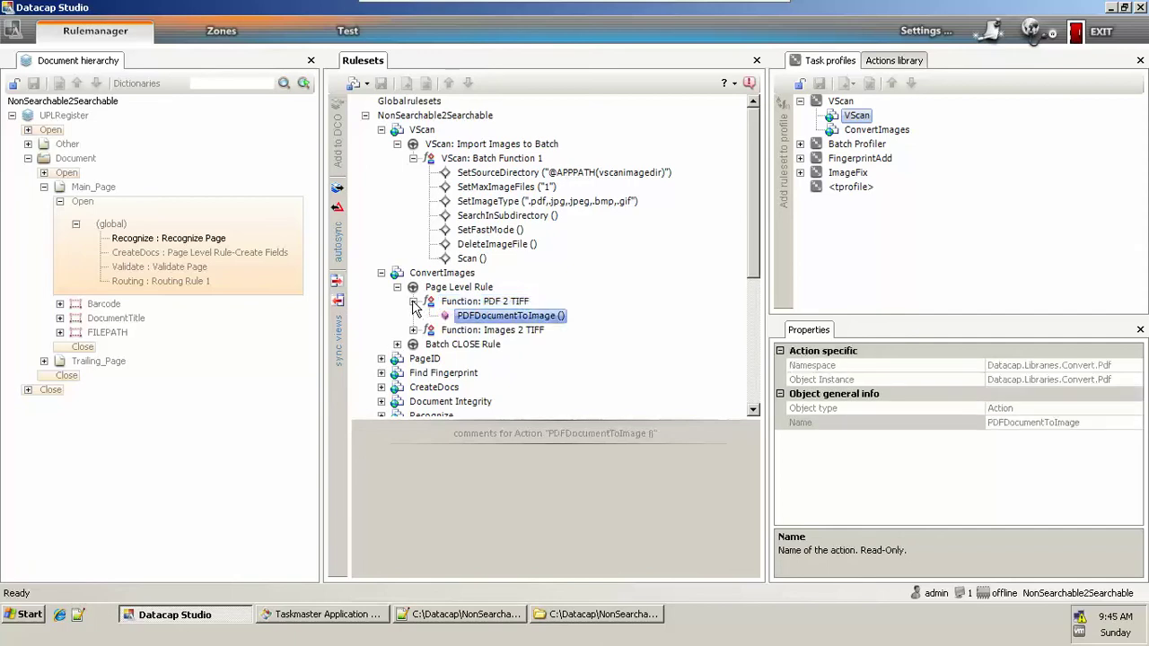
Step: Locate the PDFDocumentToImage action in the actions library by syncing the library with the ruleset view
click(889, 63)
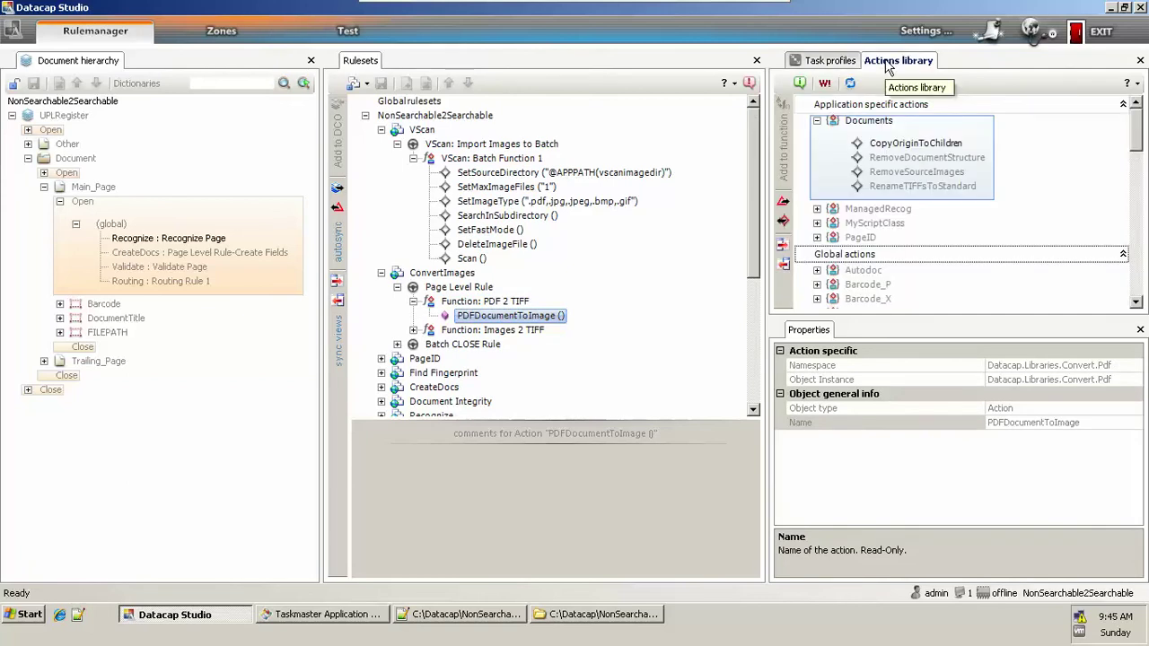
click(782, 248)
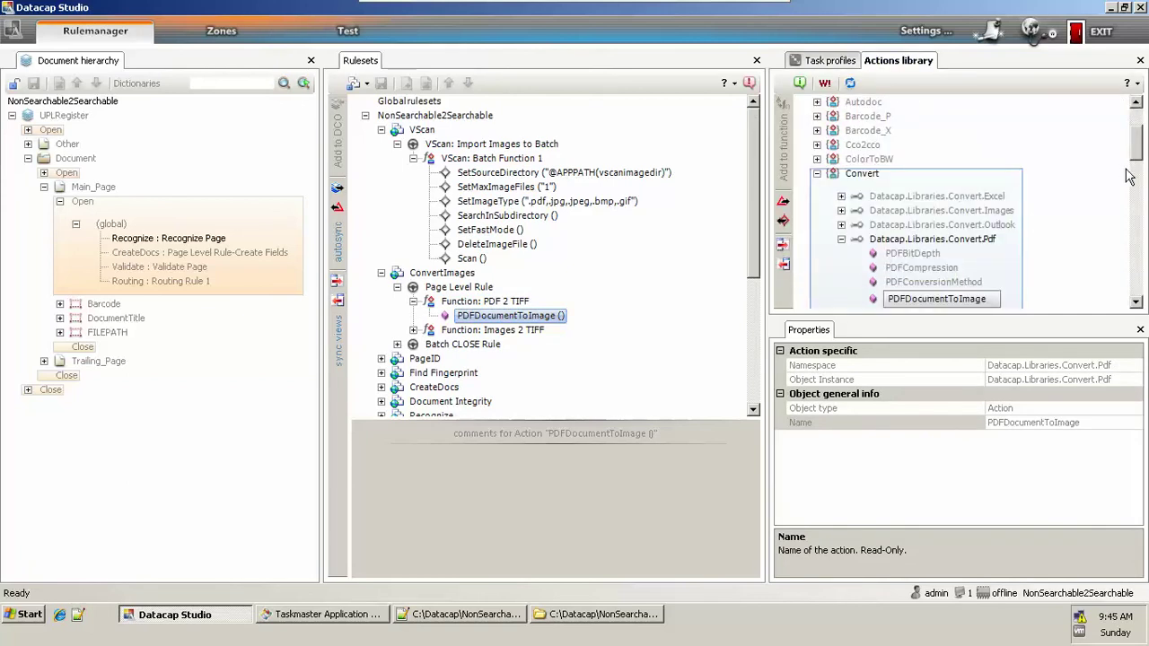
click(1136, 303)
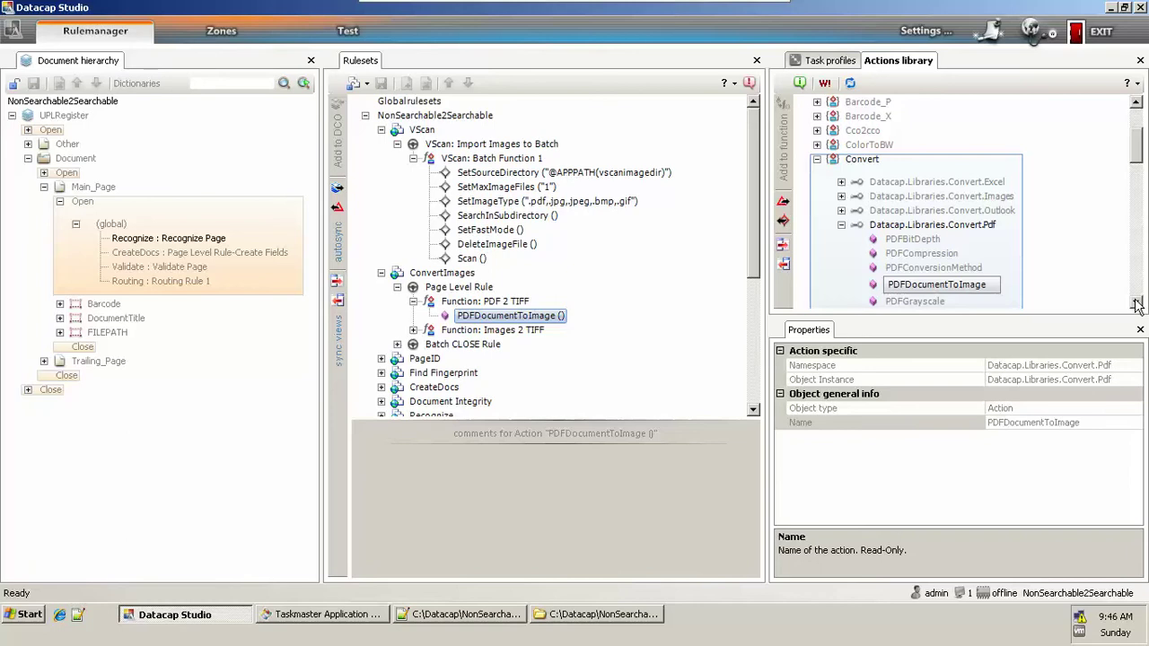
Step: Expand the Images 2 TIFF function and review its ImageFileTypesToConvert, ImageMonoType and ImageToTIFF actions
click(546, 318)
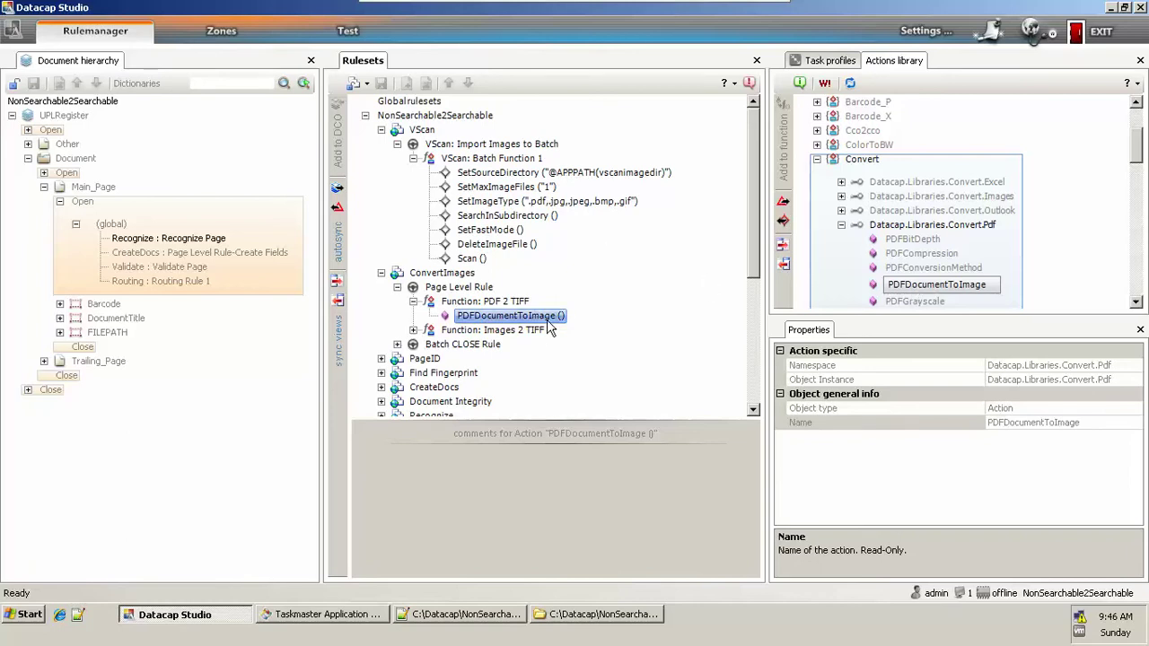
double_click(512, 329)
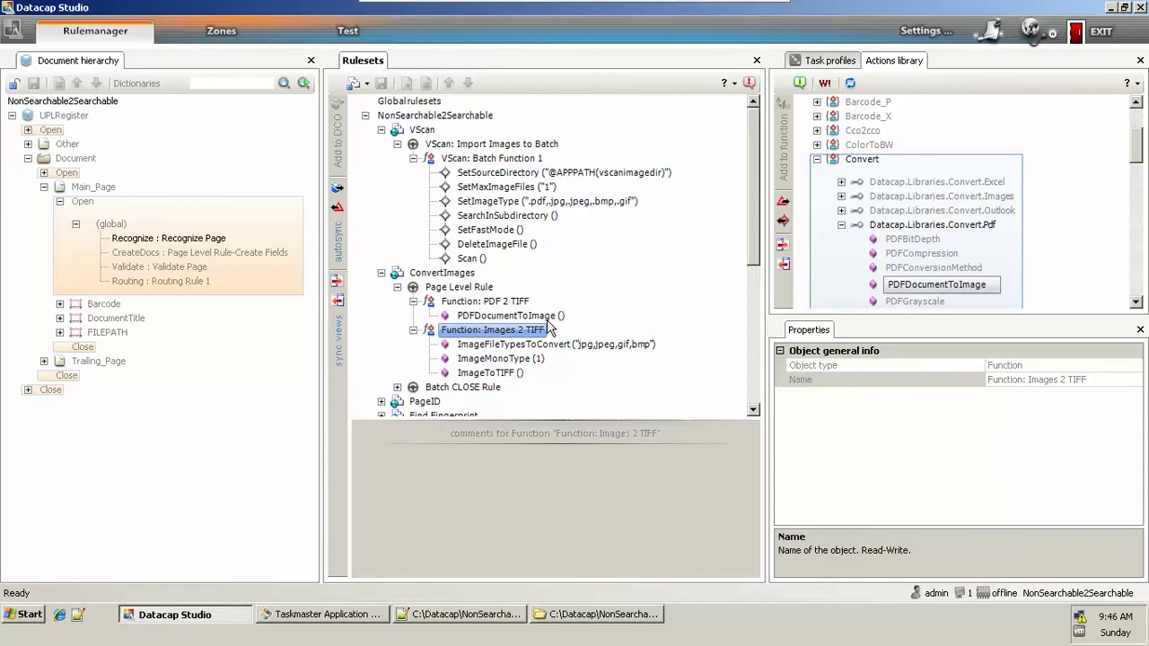
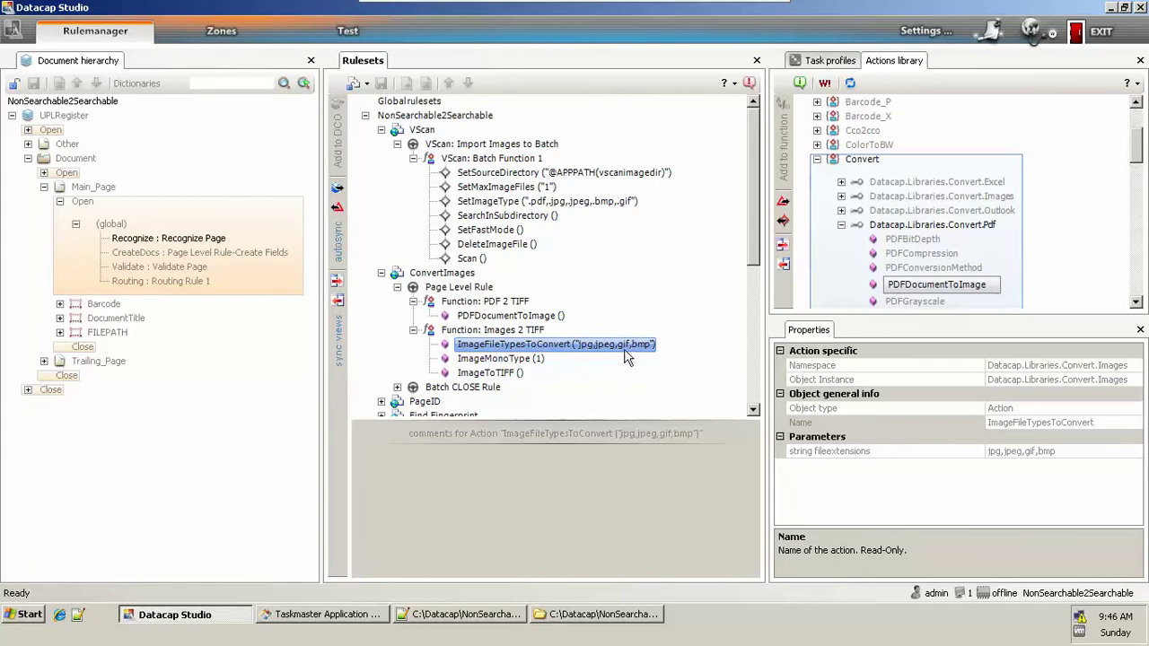
click(508, 362)
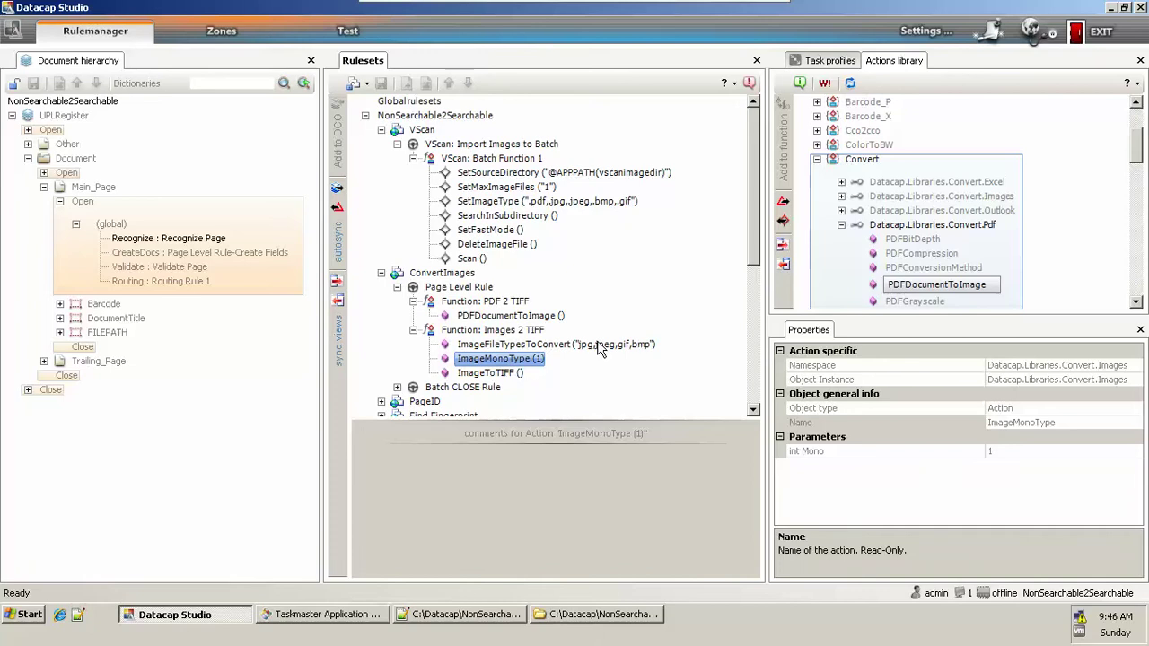
click(599, 348)
click(521, 373)
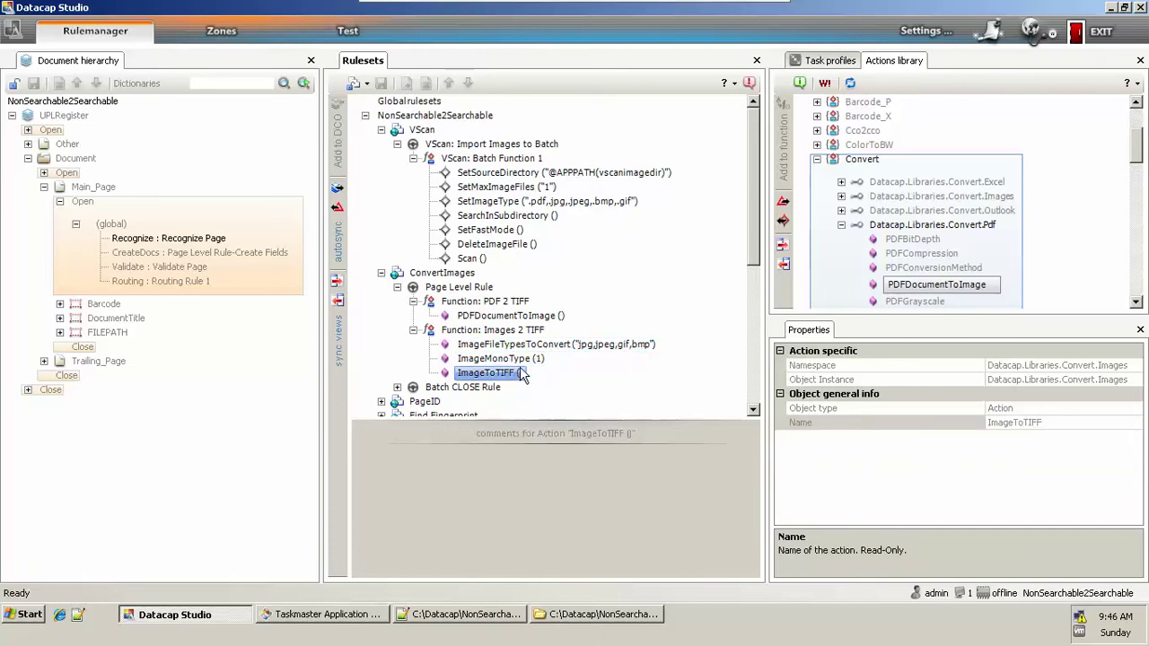
Step: Locate the ImageMonoType action in the actions library, read its reference description and close the reference
click(529, 360)
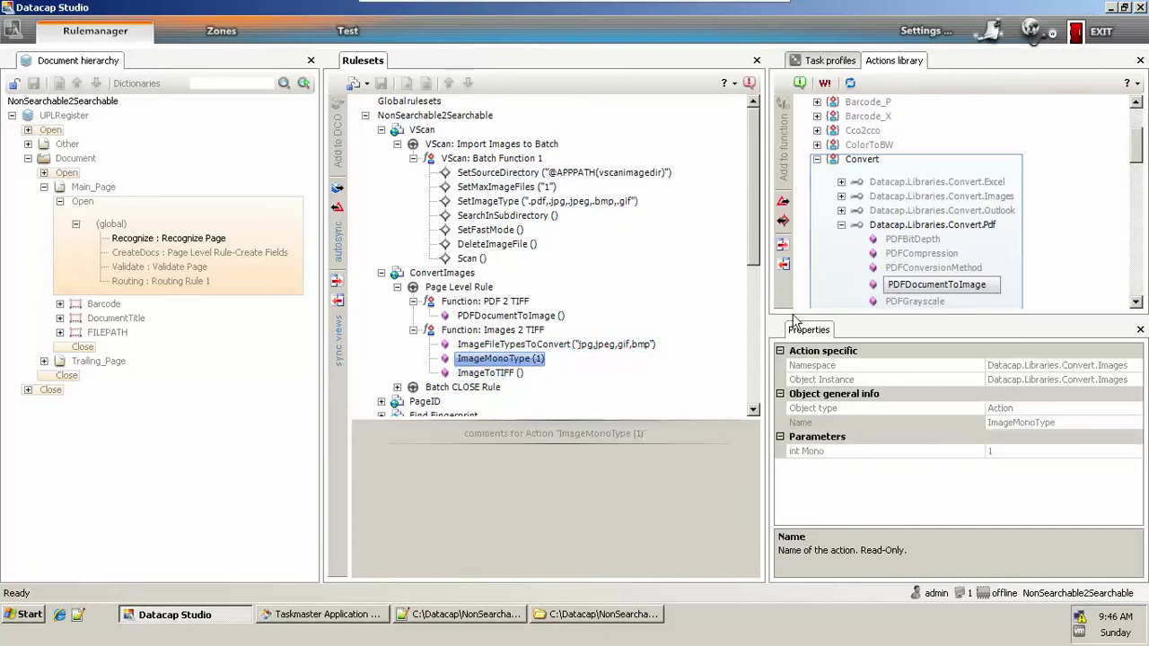
click(785, 266)
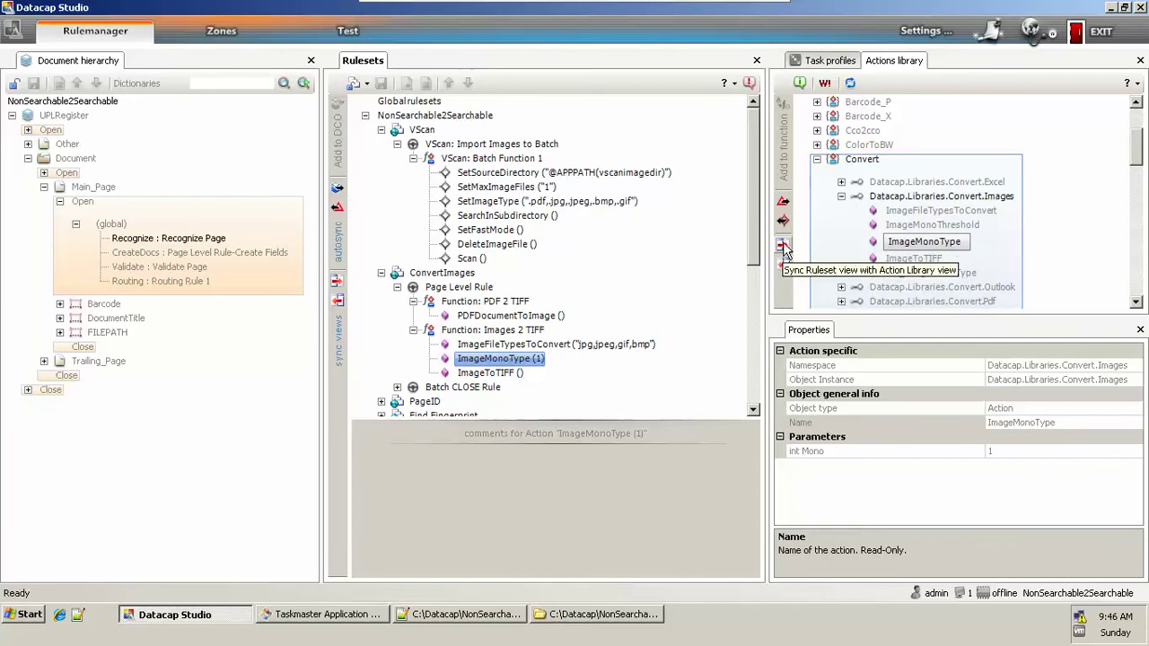
click(931, 252)
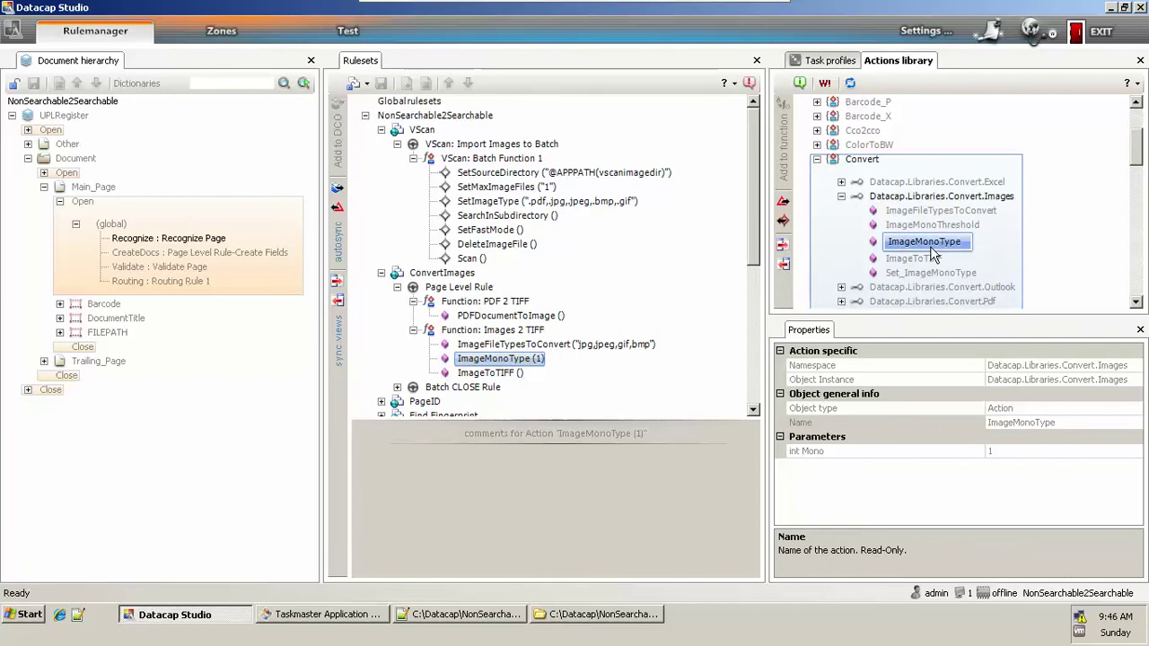
click(800, 84)
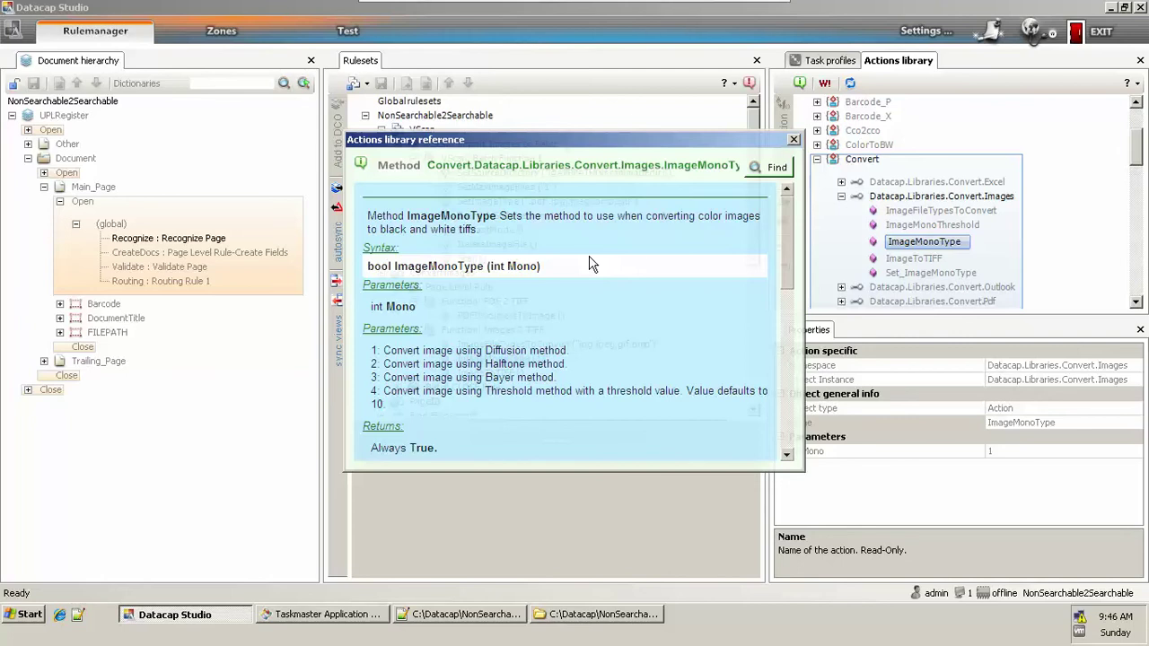
click(794, 141)
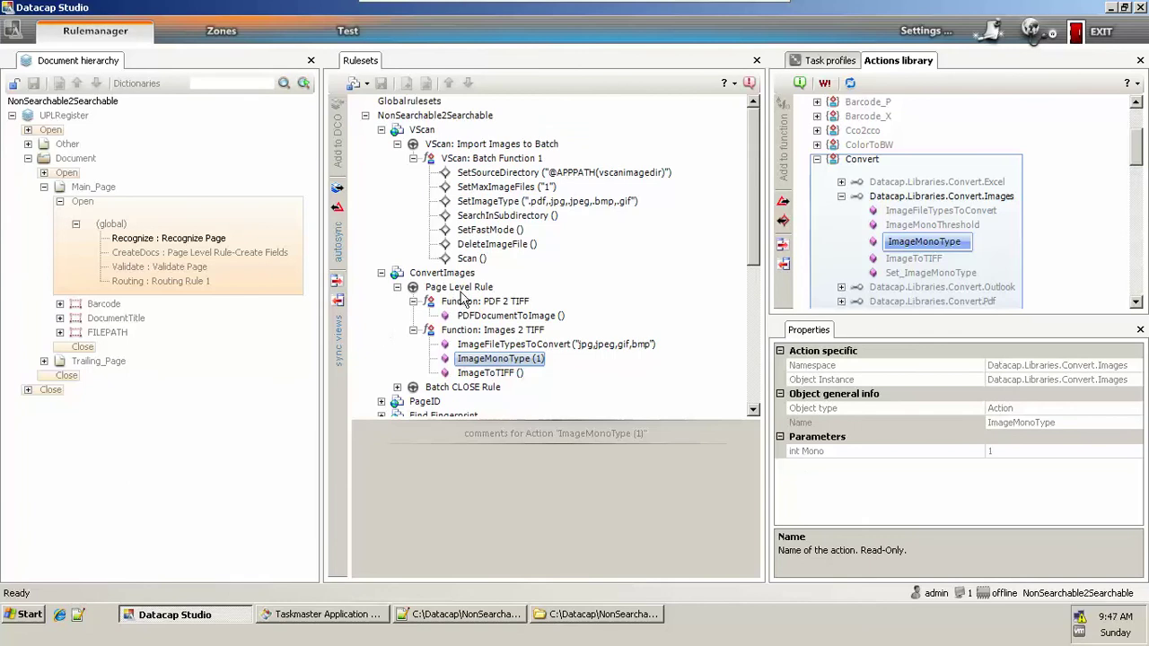
Step: Sync the document hierarchy with ConvertImages' Page Level Rule and select the Other page in it
click(459, 287)
click(337, 302)
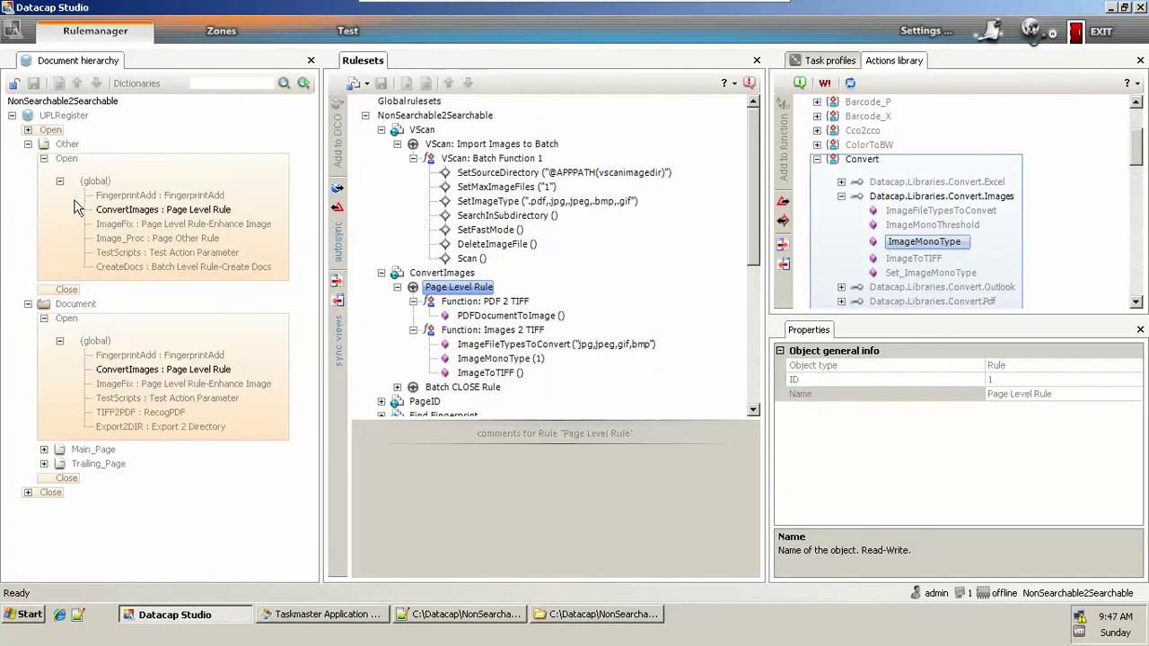
click(75, 148)
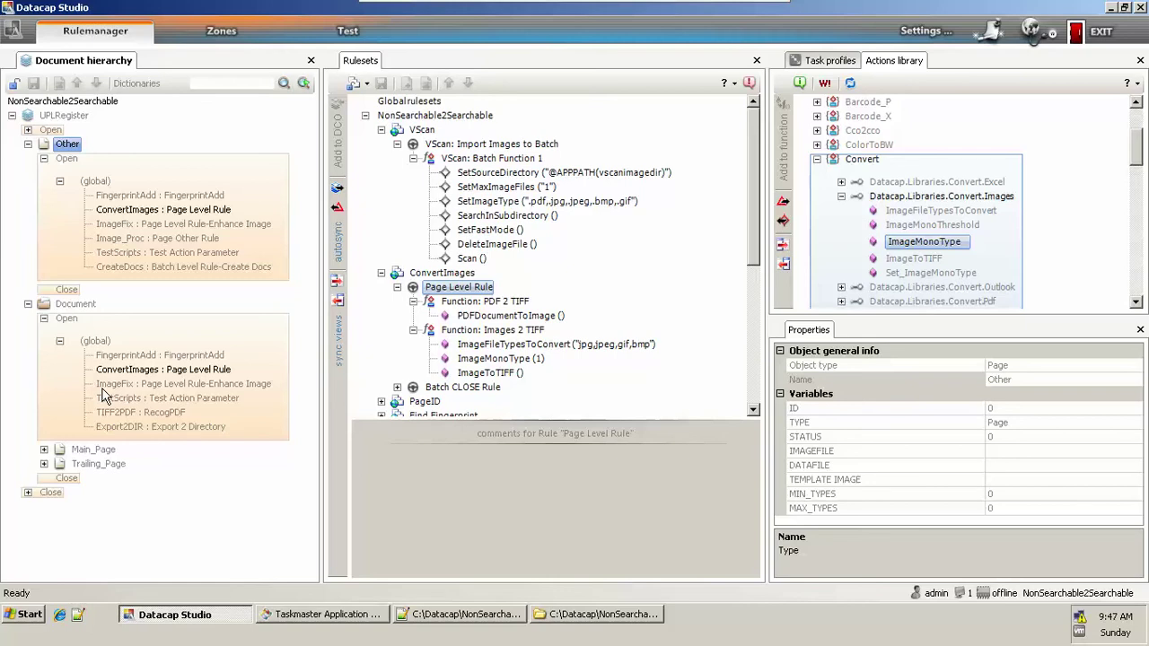
Step: Collapse the Other page, select the global node under Document's Open event, and sync the hierarchy with the Page Level Rule again
key(Left)
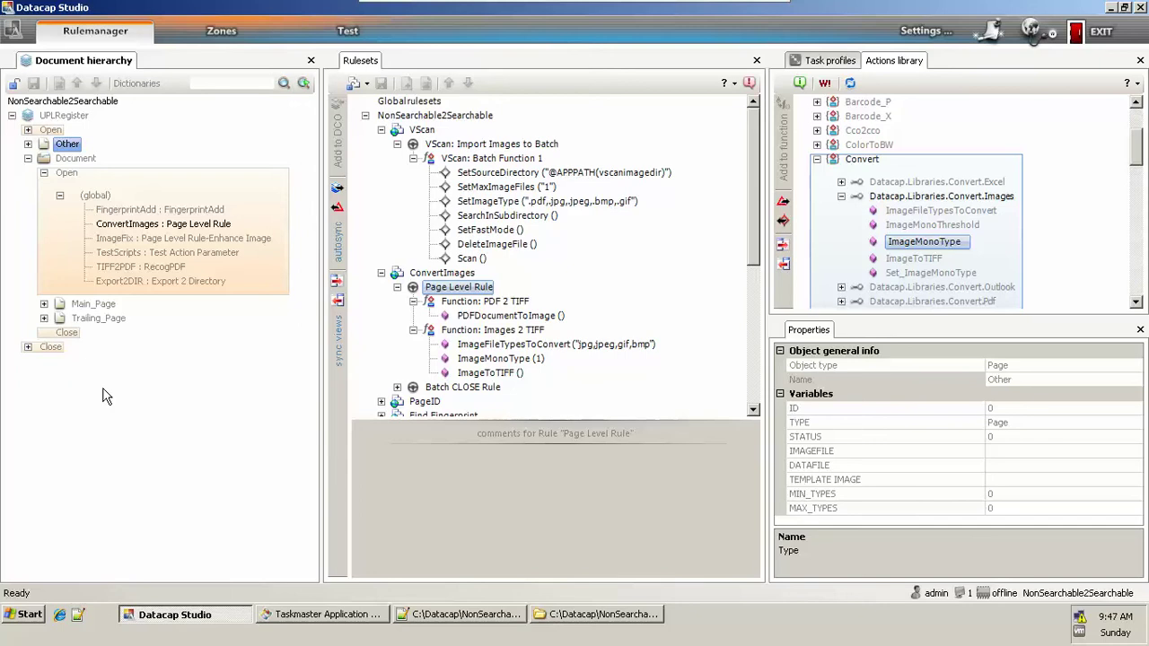
key(Right)
key(Left)
key(Down)
key(Down)
key(Down)
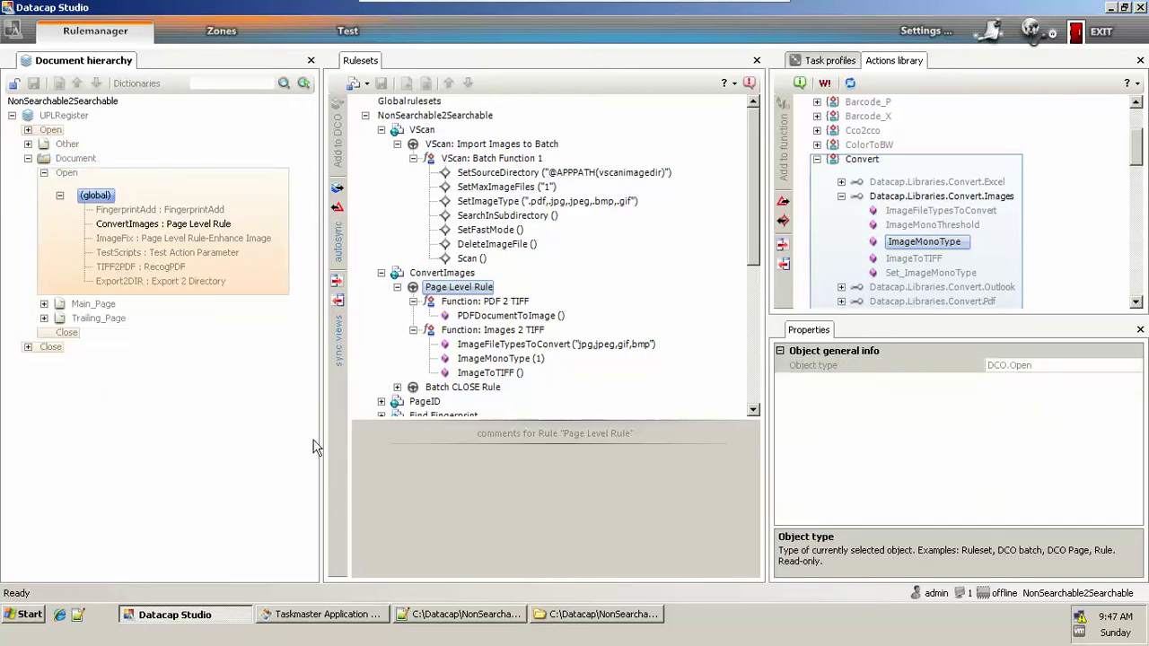
click(340, 304)
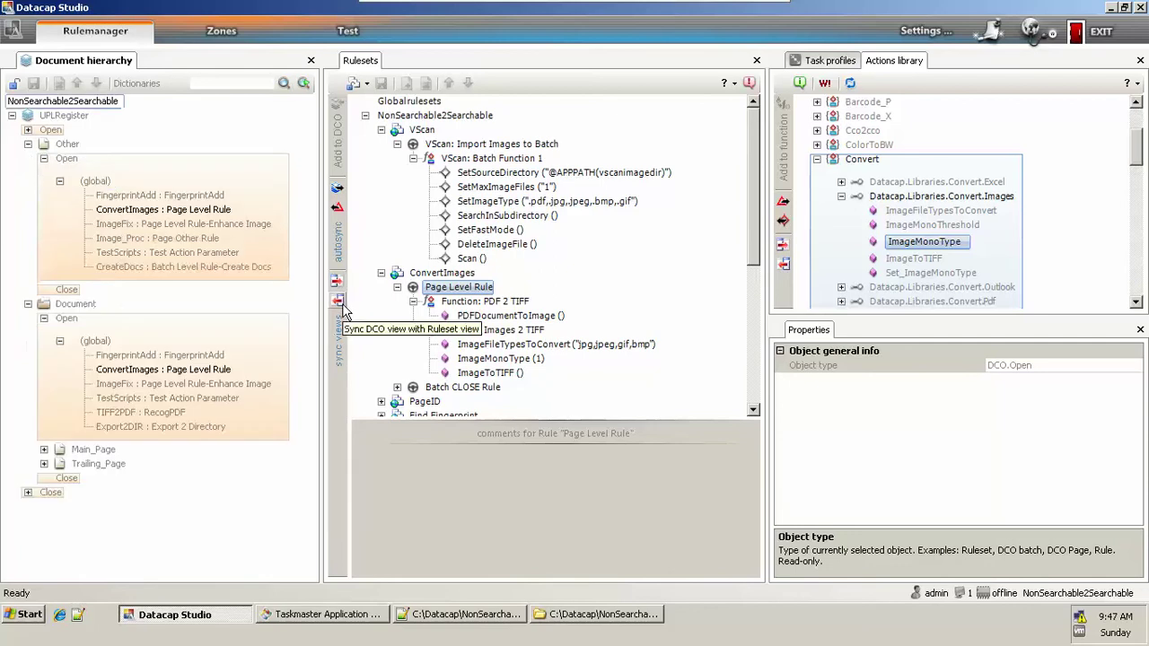
Step: Collapse ConvertImages' Page Level Rule and expand its Batch CLOSE Rule down to the actions of Function1
click(472, 289)
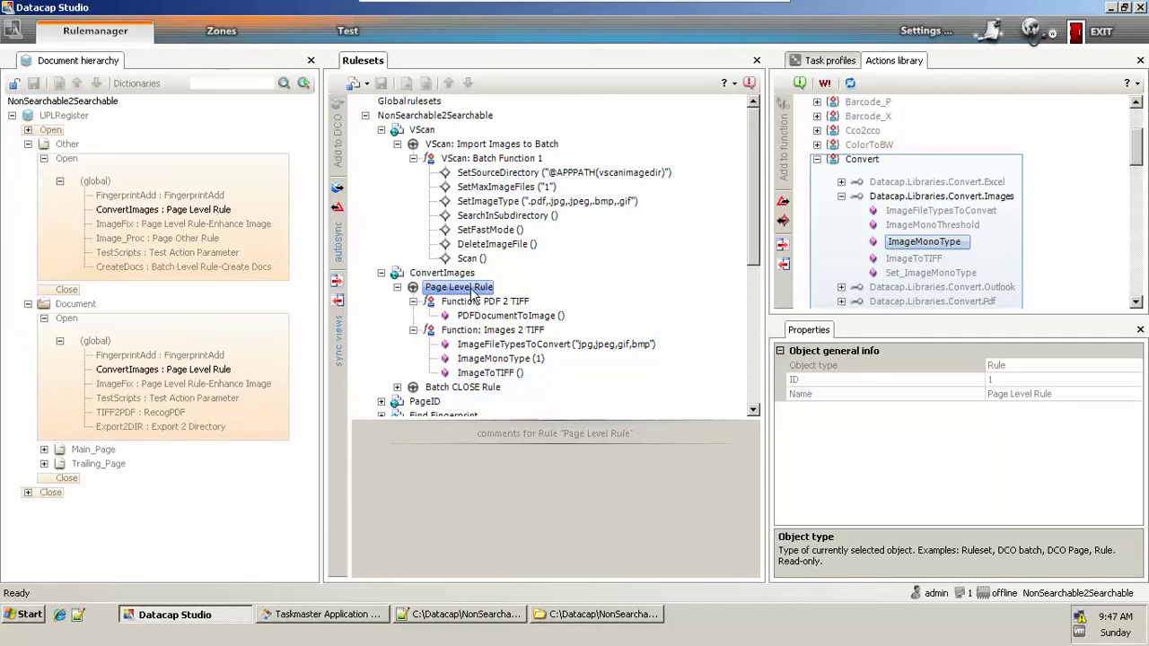
double_click(471, 289)
key(Down)
key(Right)
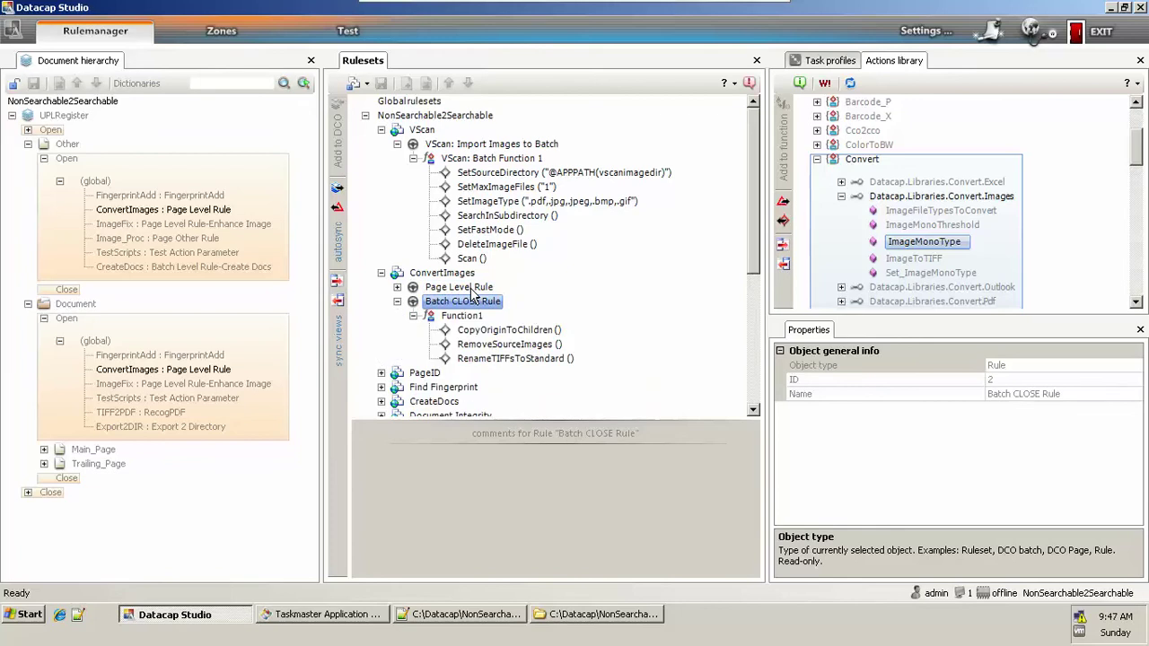
Step: Select the CopyOriginToChildren action in Batch CLOSE Rule, and switch to the file browser's NonSearchable2Searchable application folder
key(Down)
key(Down)
key(alt+Tab)
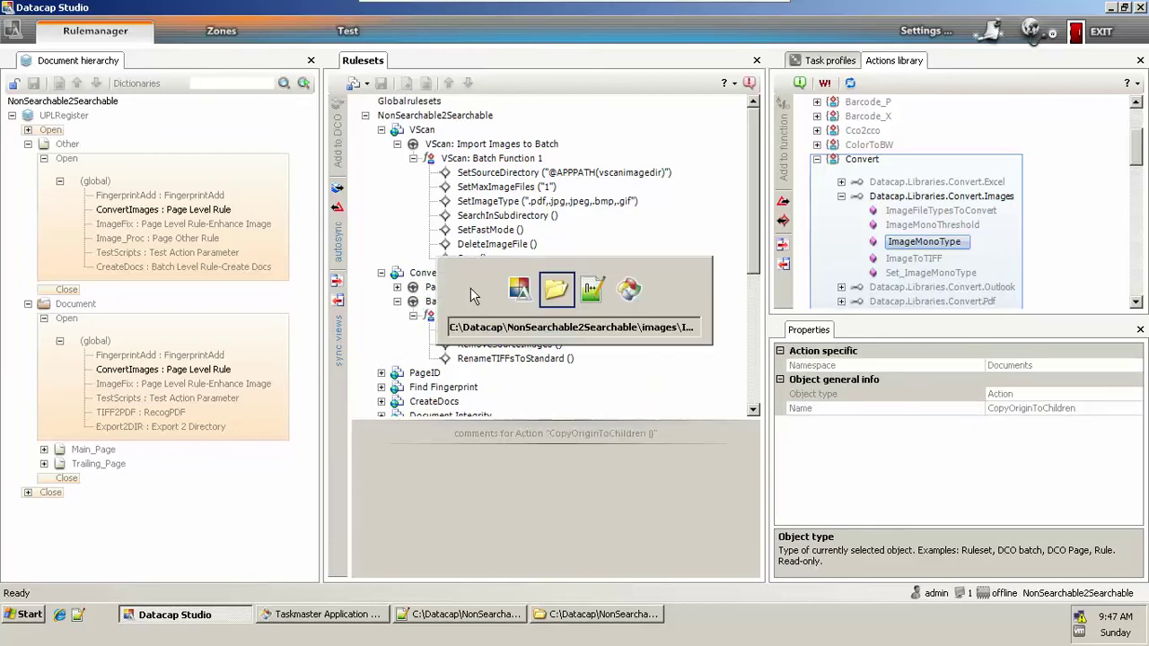
key(BackSpace)
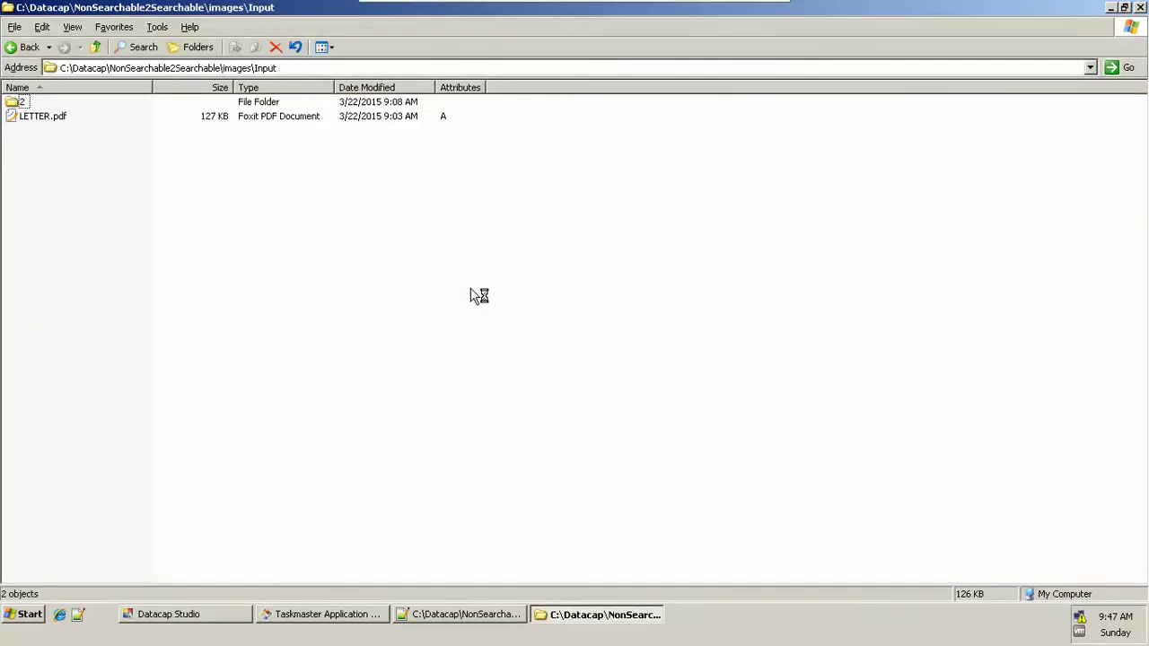
key(BackSpace)
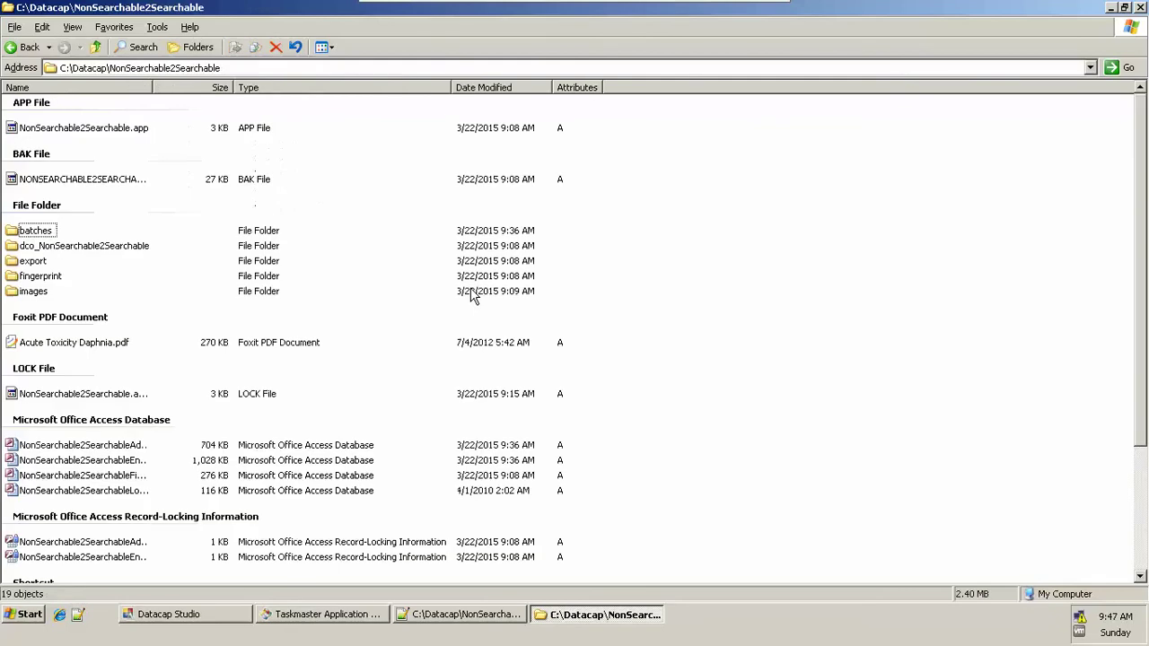
Step: Open batch folder 20150081.004 inside batches and select the file tm000001.tif
key(Up)
key(Up)
key(Up)
key(Up)
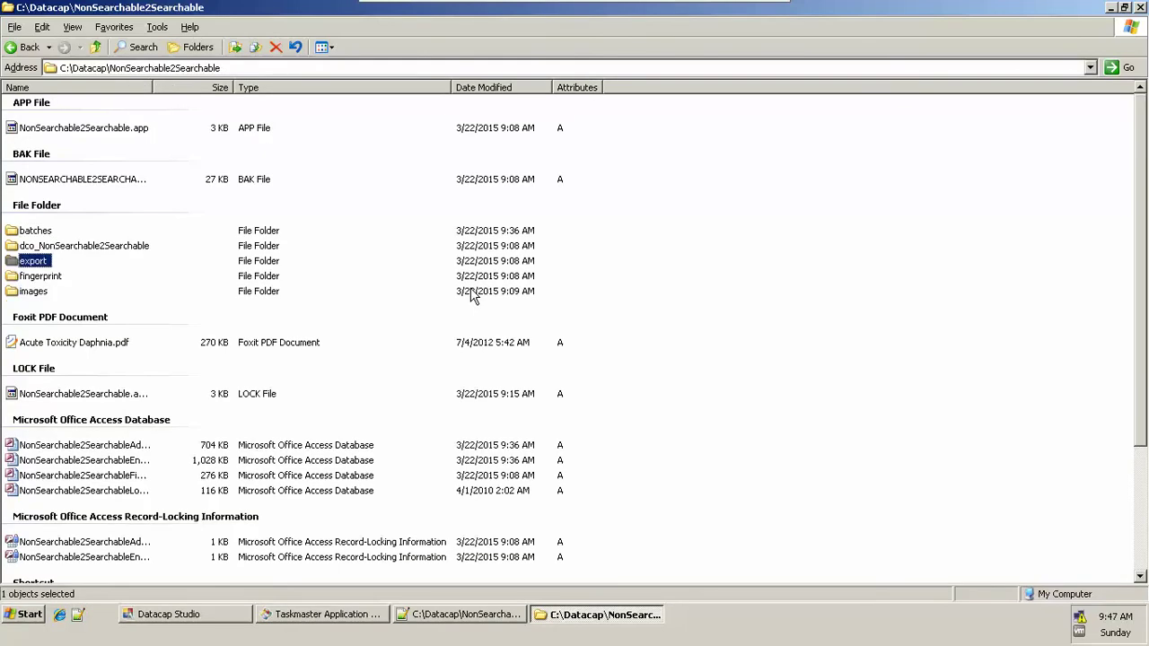
key(Return)
key(Return)
key(Down)
key(Down)
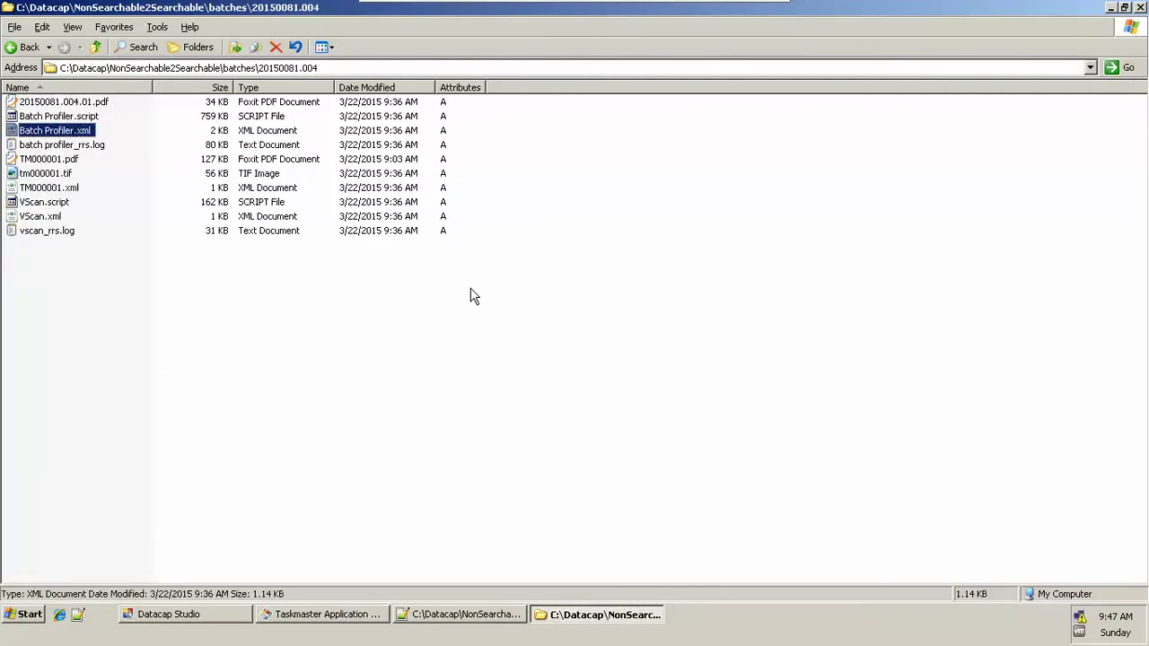
click(65, 176)
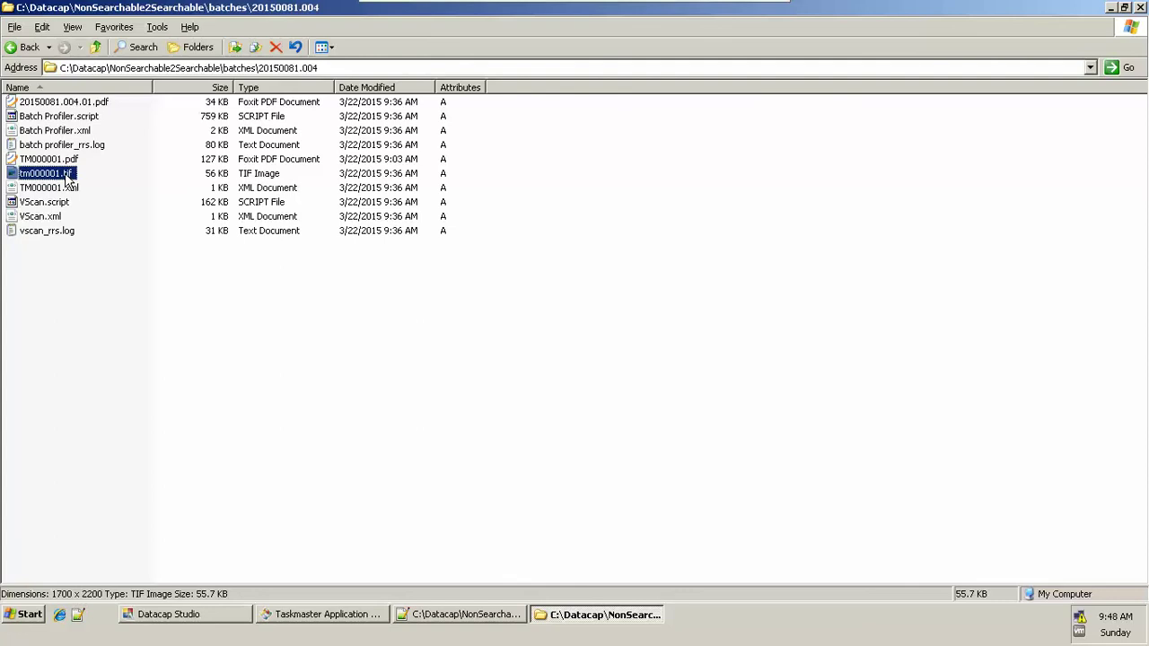
Step: Switch to Documents.rrx in Notepad++ and find the text copyorigintochildren
key(alt+Tab)
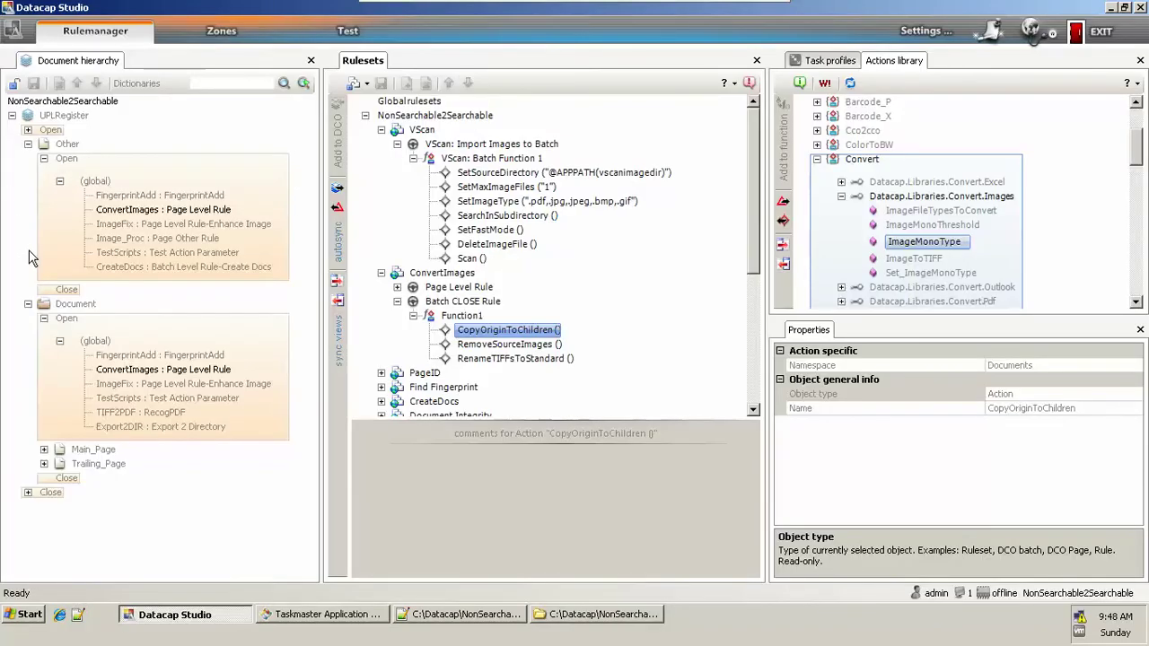
key(alt+Tab)
key(alt+Tab)
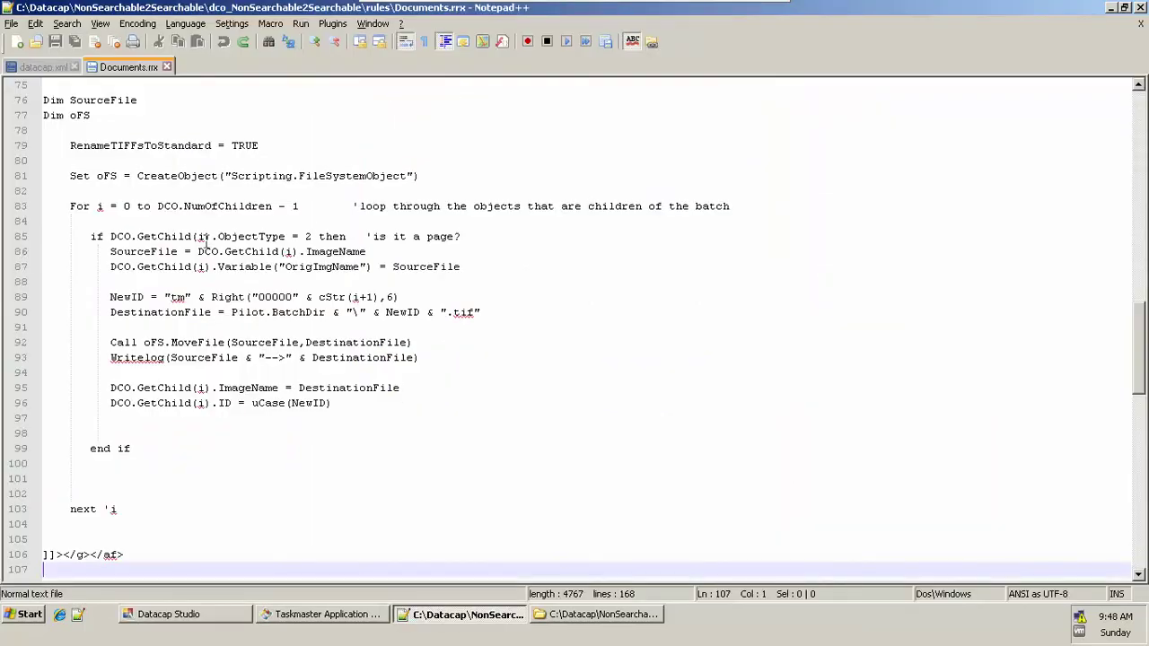
key(ctrl+f)
key(Down)
key(Down)
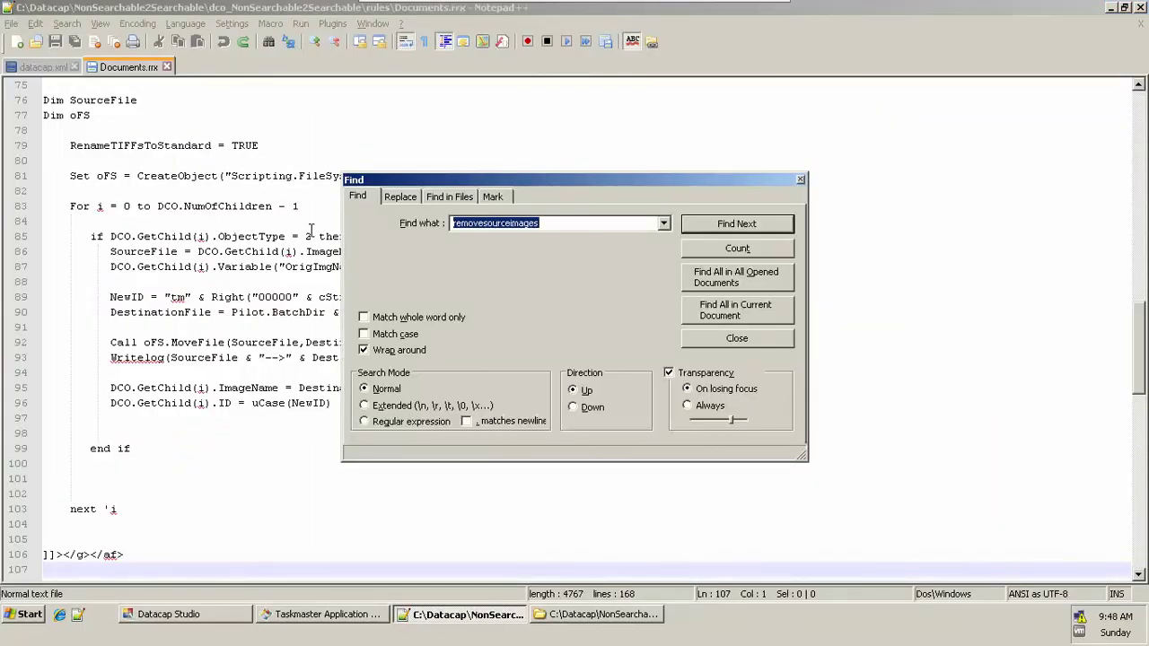
key(Return)
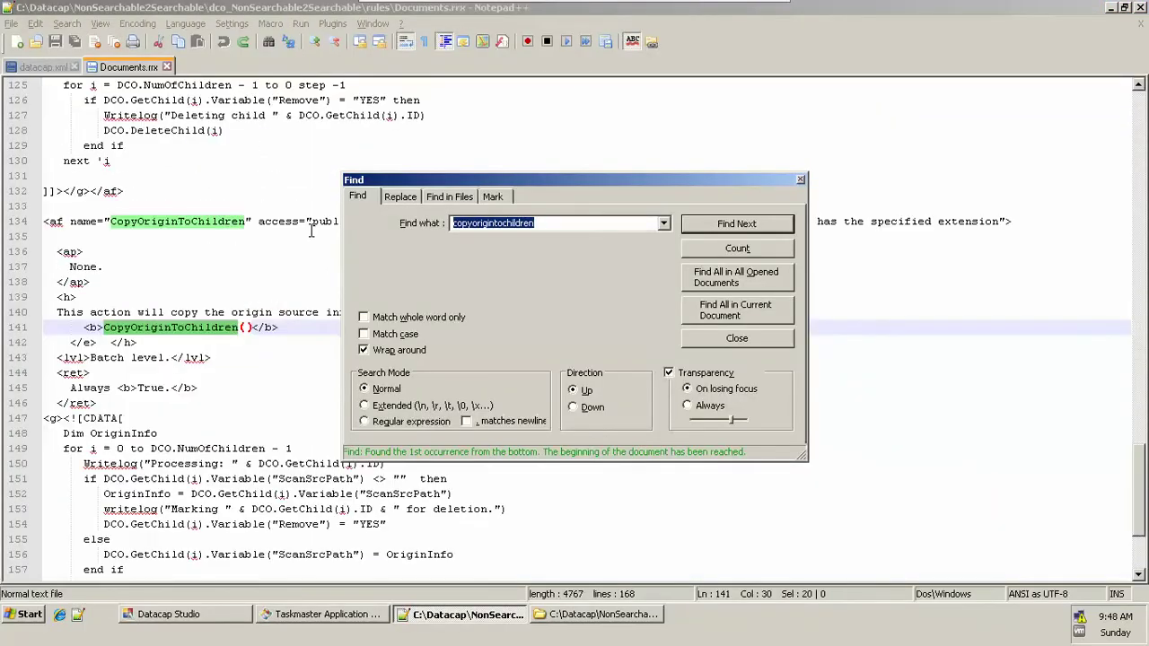
key(Escape)
Step: Examine the CopyOriginToChildren code, highlighting the loop's start and end values and the ScanSrcPath variable in its if condition
key(Down)
key(Down)
key(Down)
key(Down)
key(Down)
key(Down)
key(Down)
key(Down)
key(Down)
key(Down)
key(Down)
key(Down)
key(Down)
key(Down)
key(Down)
key(Down)
key(Down)
key(Down)
key(Down)
key(Down)
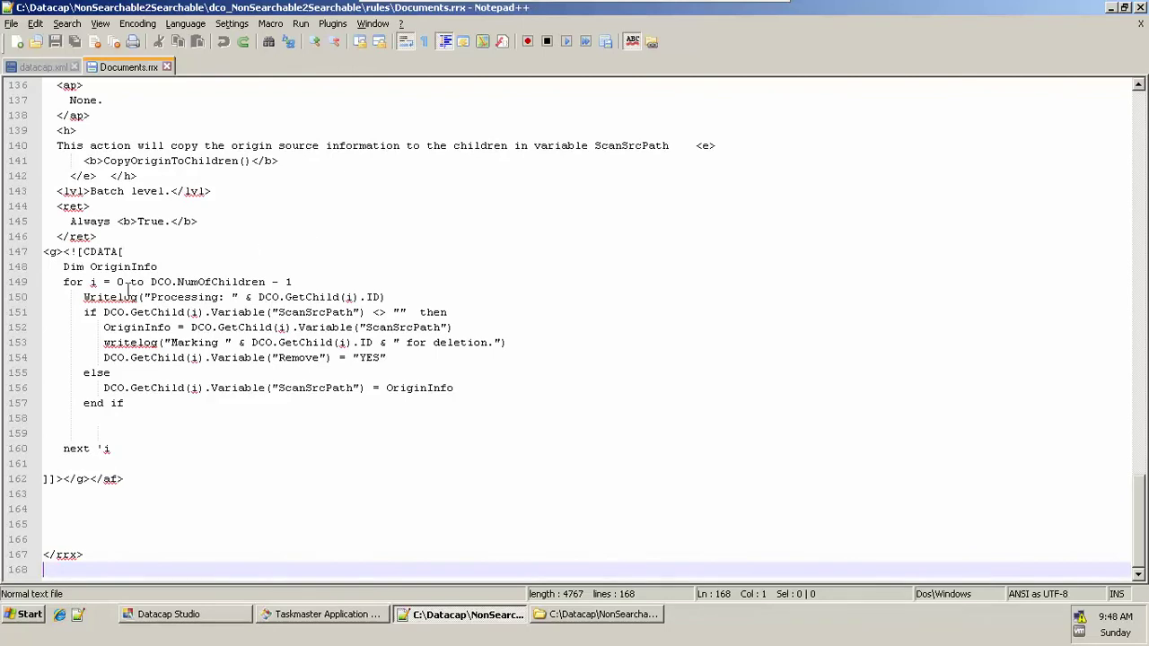
double_click(120, 282)
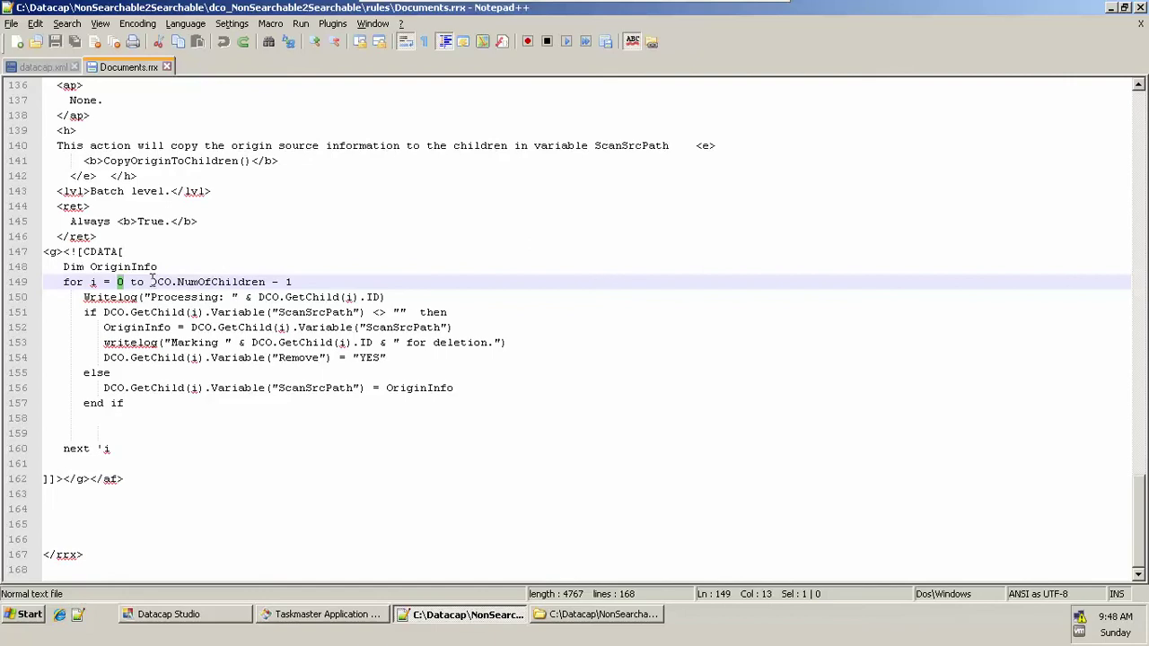
drag(151, 282, 336, 288)
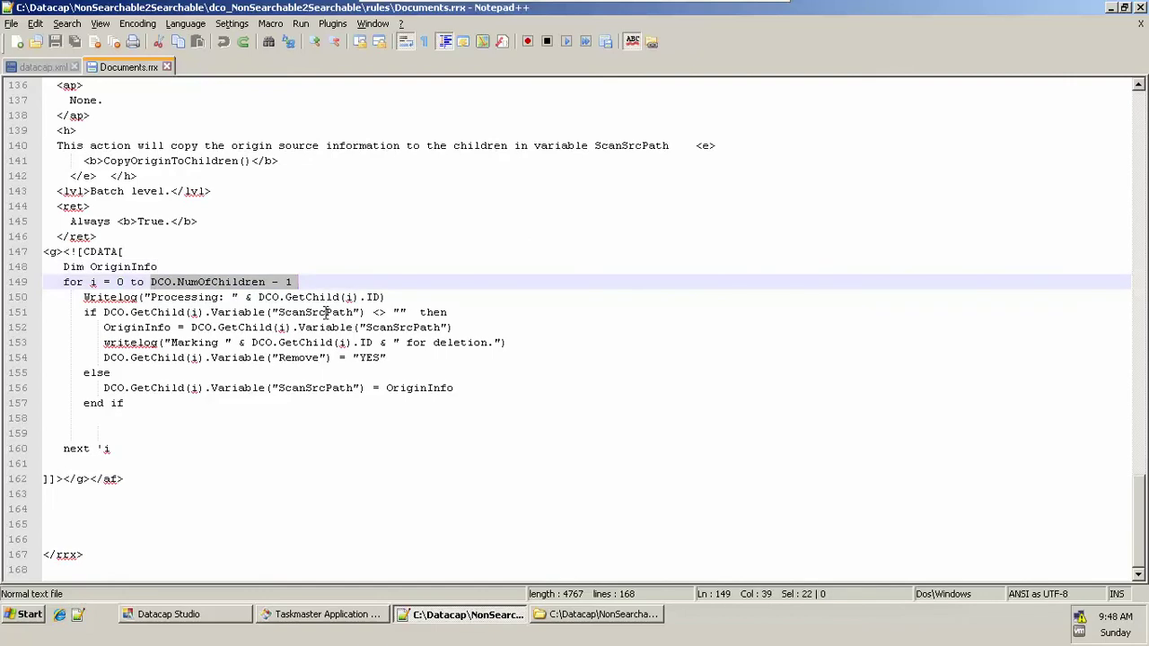
double_click(325, 312)
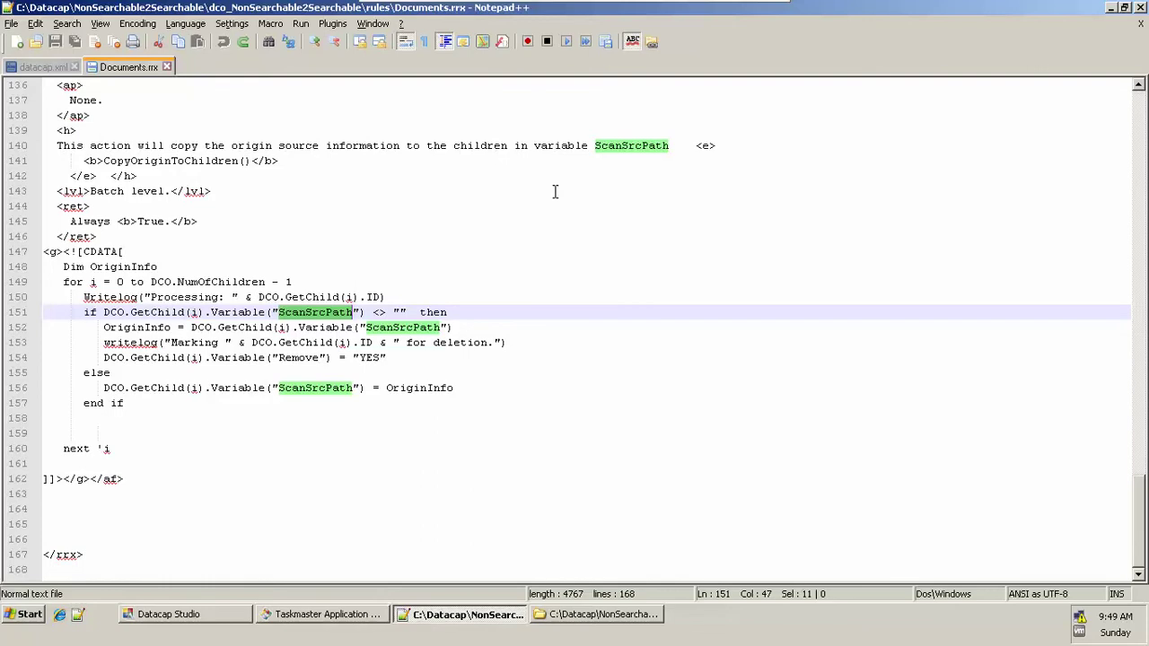
Step: Select the RemoveSourceImages action in Datacap Studio, and find removesourceimages in Documents.rrx in Notepad++
key(alt+Tab)
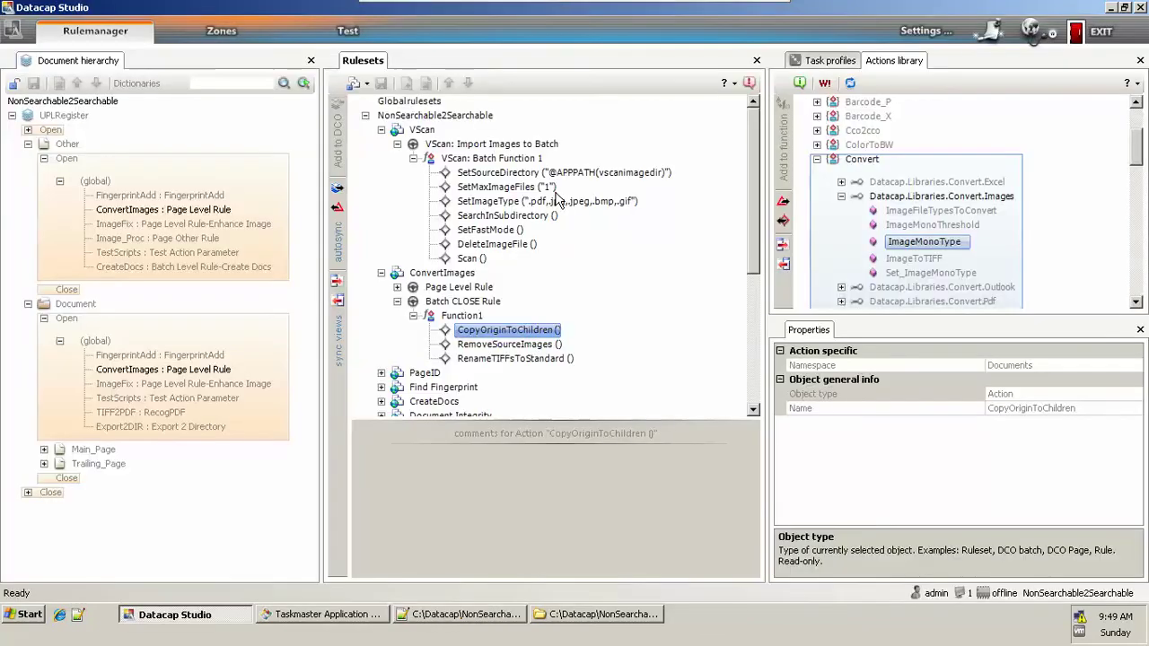
click(520, 349)
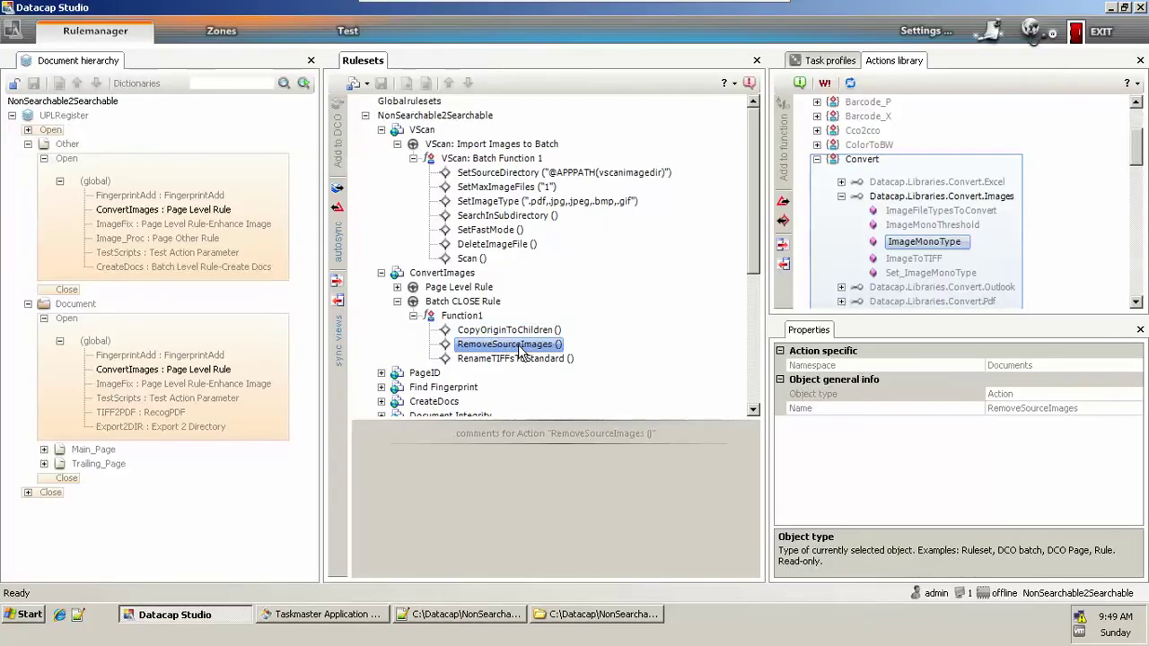
key(alt+Tab)
key(ctrl+f)
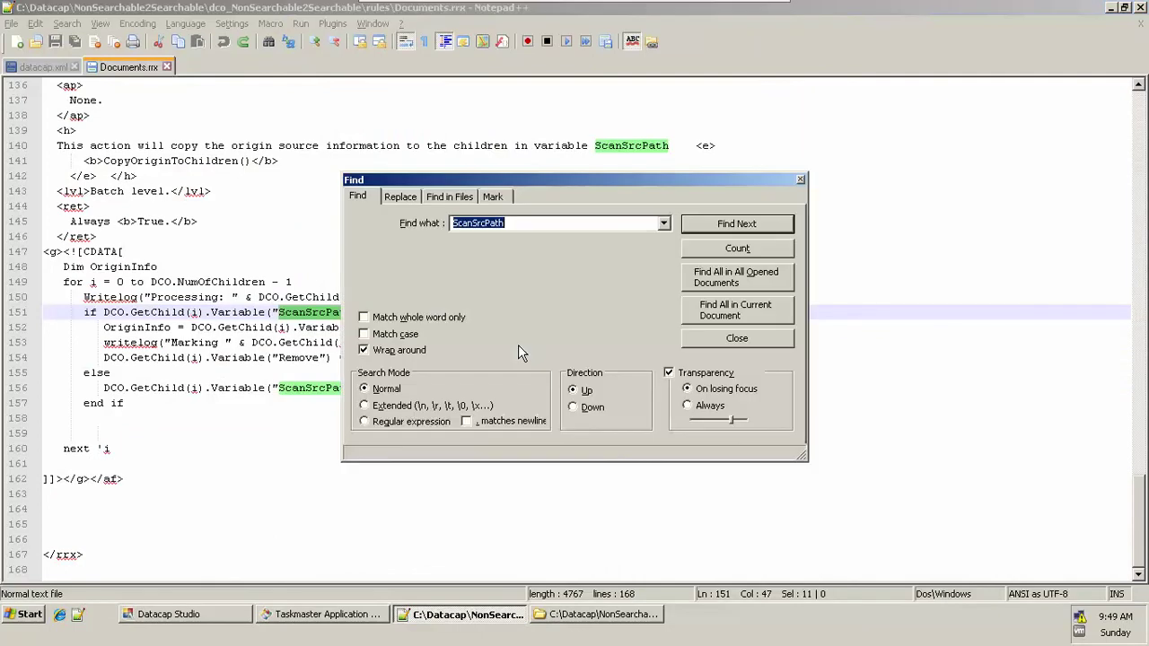
key(Down)
key(Up)
key(Down)
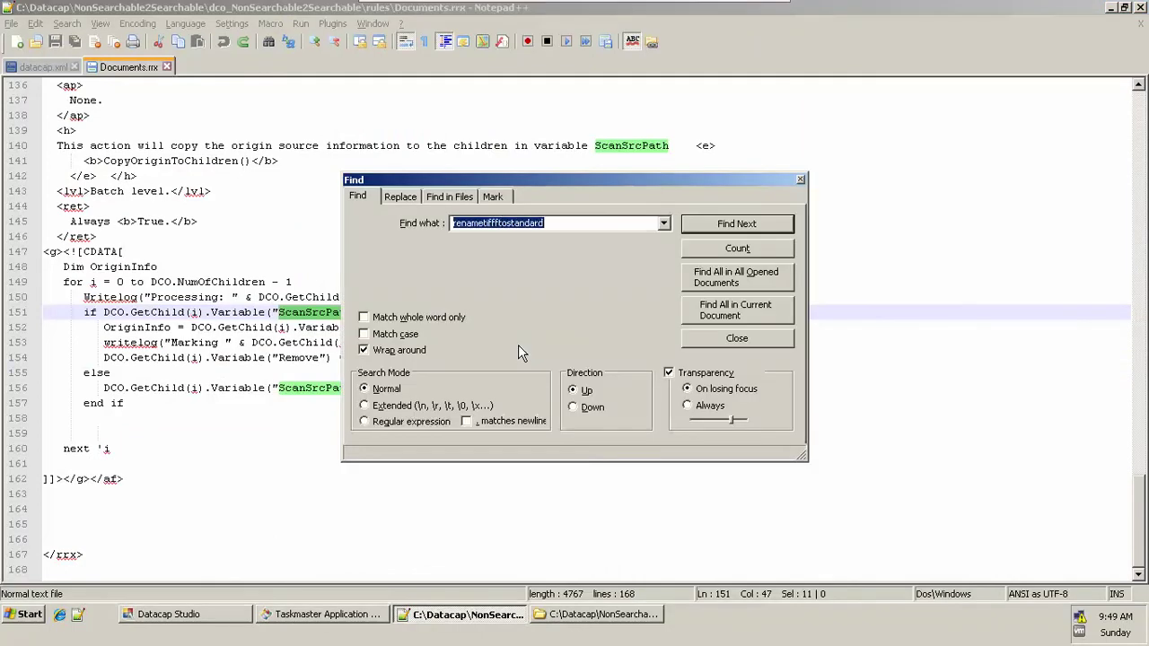
key(Down)
key(Return)
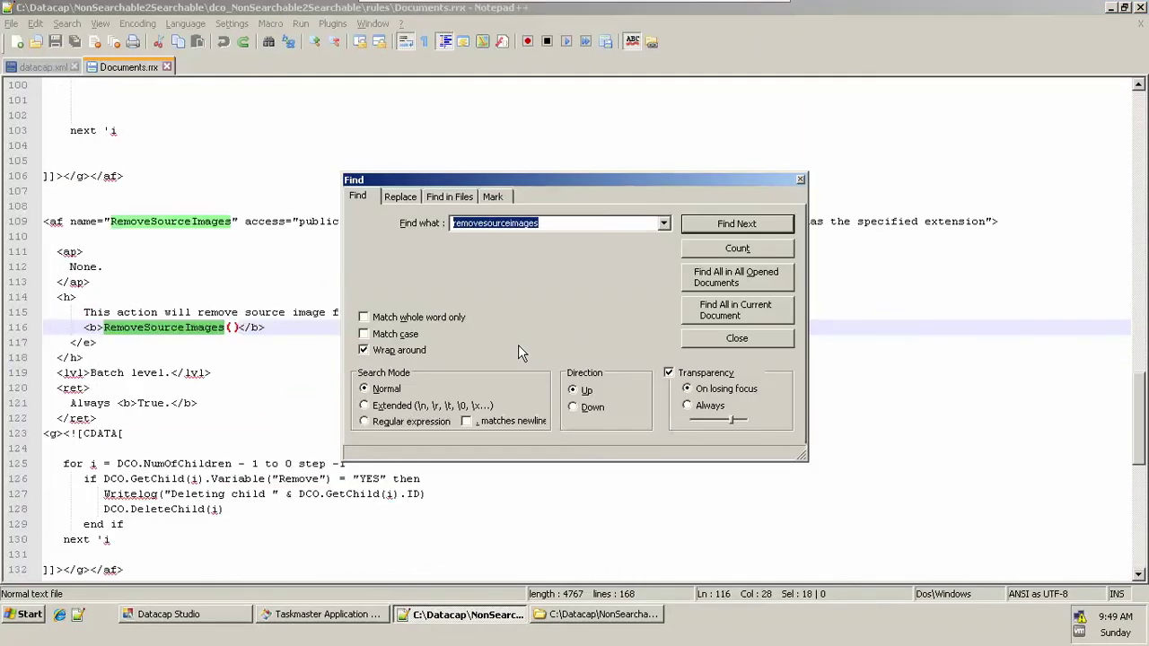
key(Escape)
Step: Examine the RemoveSourceImages code, highlighting the range of its backward loop over the batch's children
key(Down)
key(Down)
key(Down)
key(Down)
key(Down)
key(Down)
key(Down)
key(Down)
key(Down)
key(Down)
key(Down)
key(Down)
key(Down)
key(Down)
key(Down)
key(Down)
key(Down)
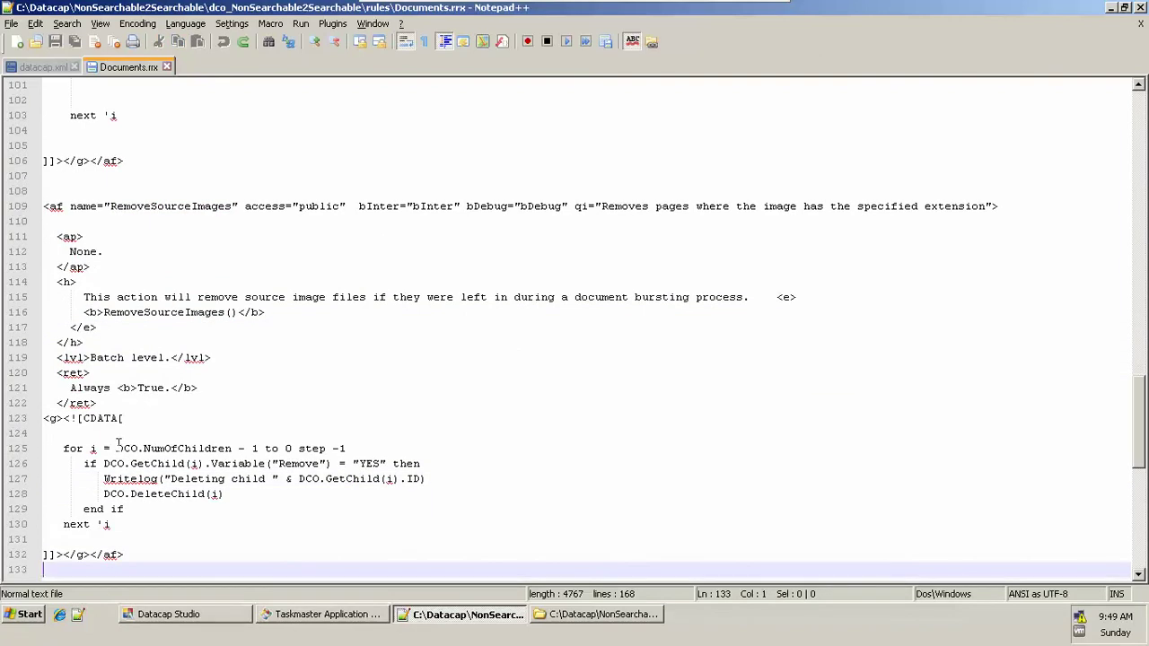
drag(116, 448, 299, 448)
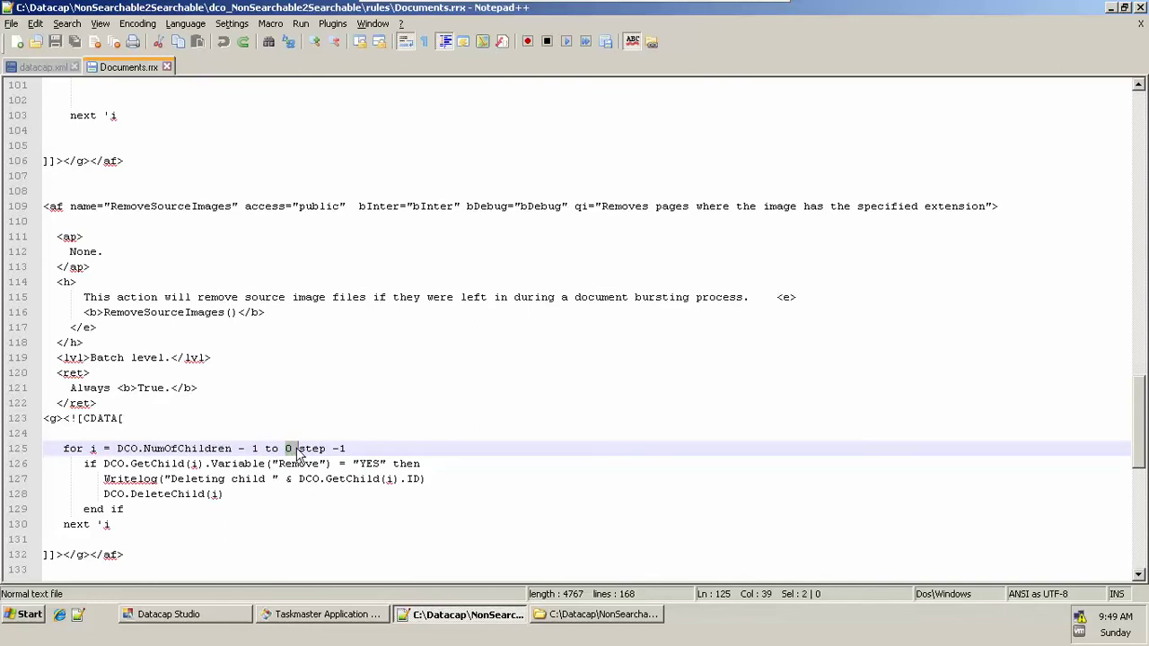
click(348, 448)
Step: Select the RenameTIFFsToStandard action in Datacap Studio, and find renametiff in Documents.rrx in Notepad++
key(alt+Tab)
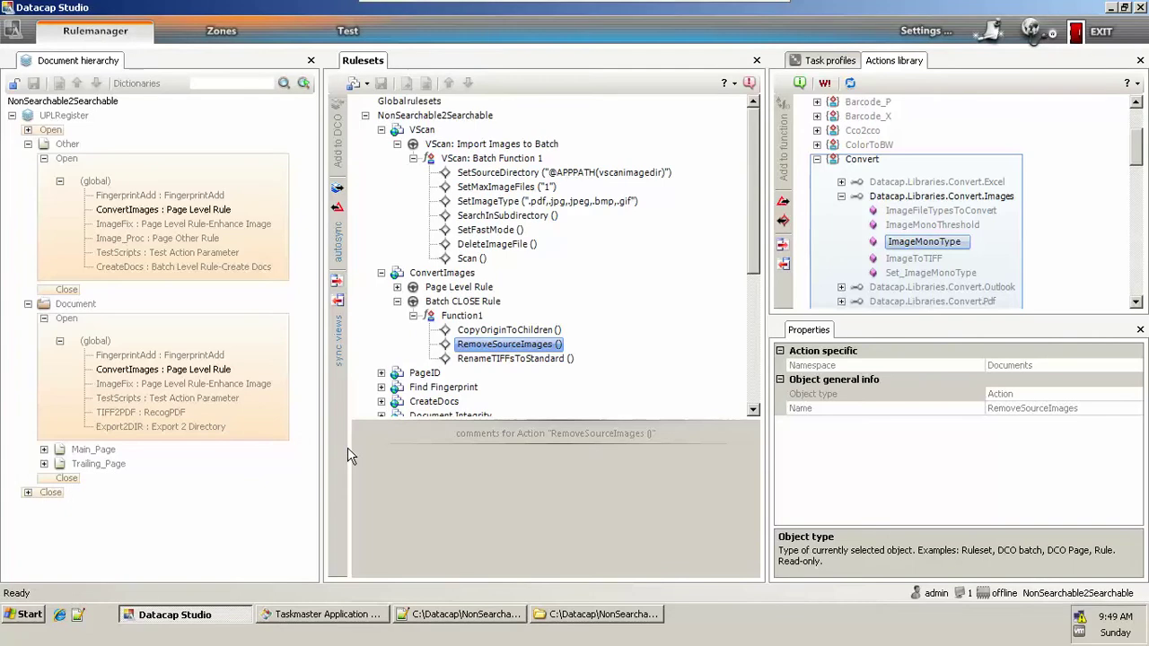
key(Down)
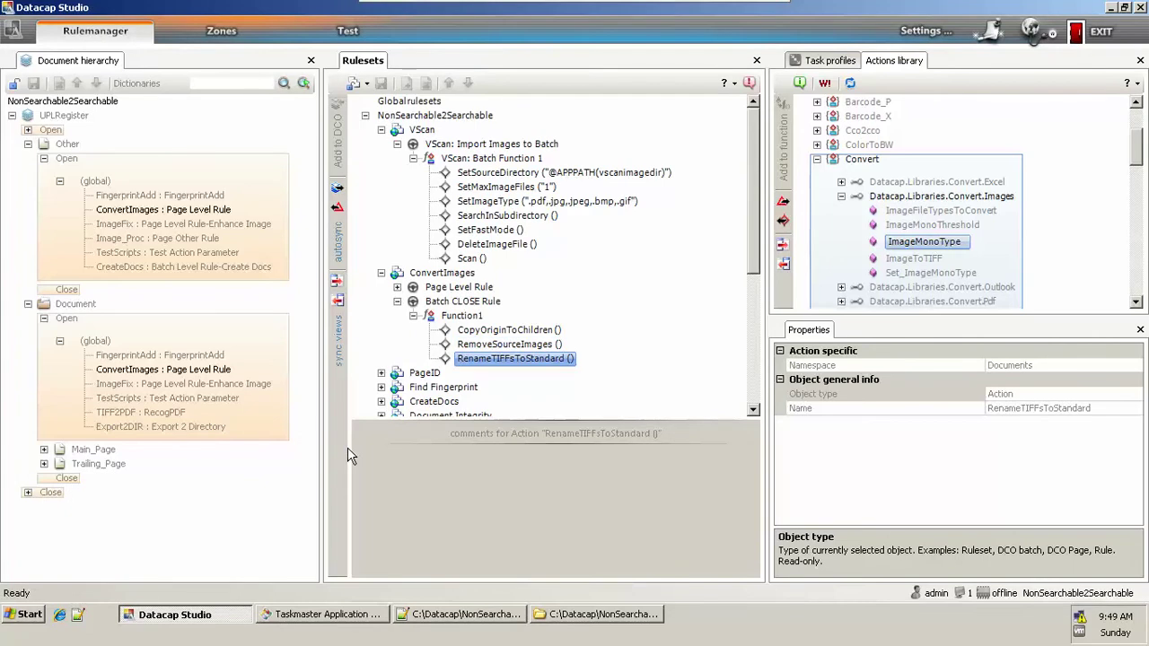
key(alt+Tab)
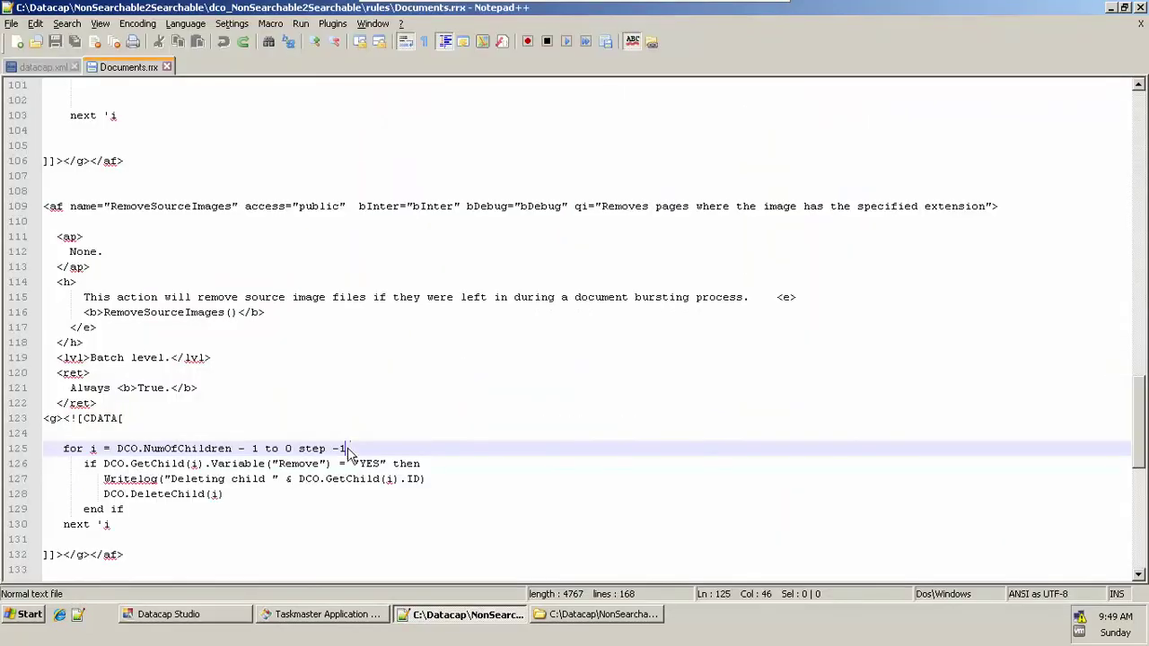
double_click(348, 451)
key(ctrl+f)
text(renam)
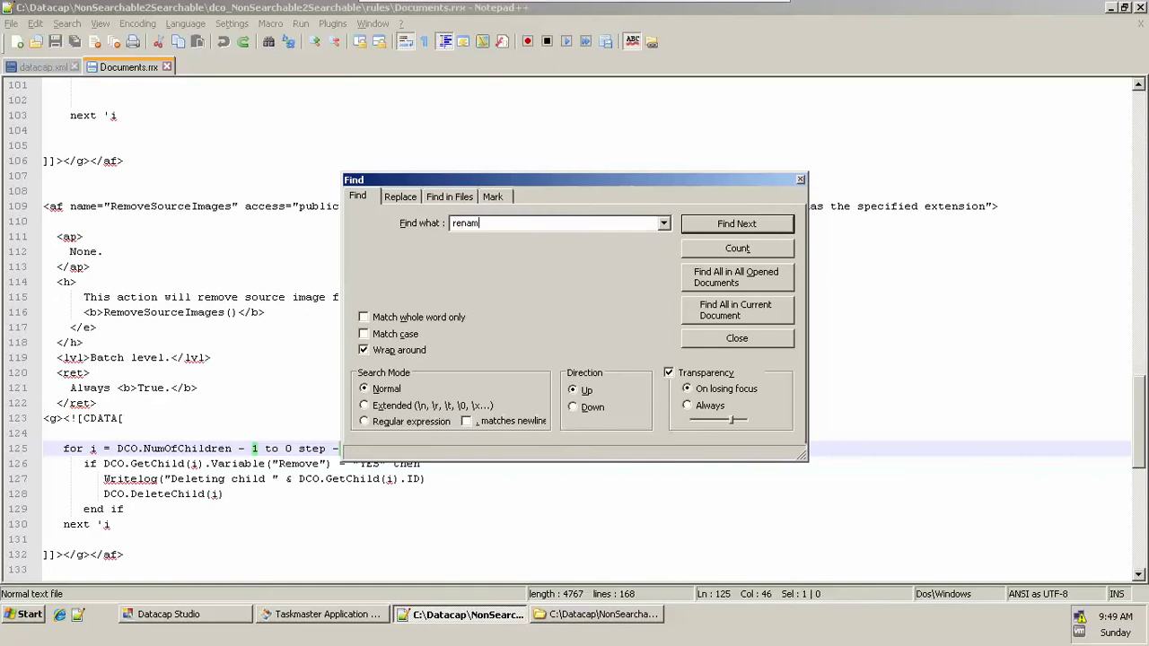
text(etiff)
key(Return)
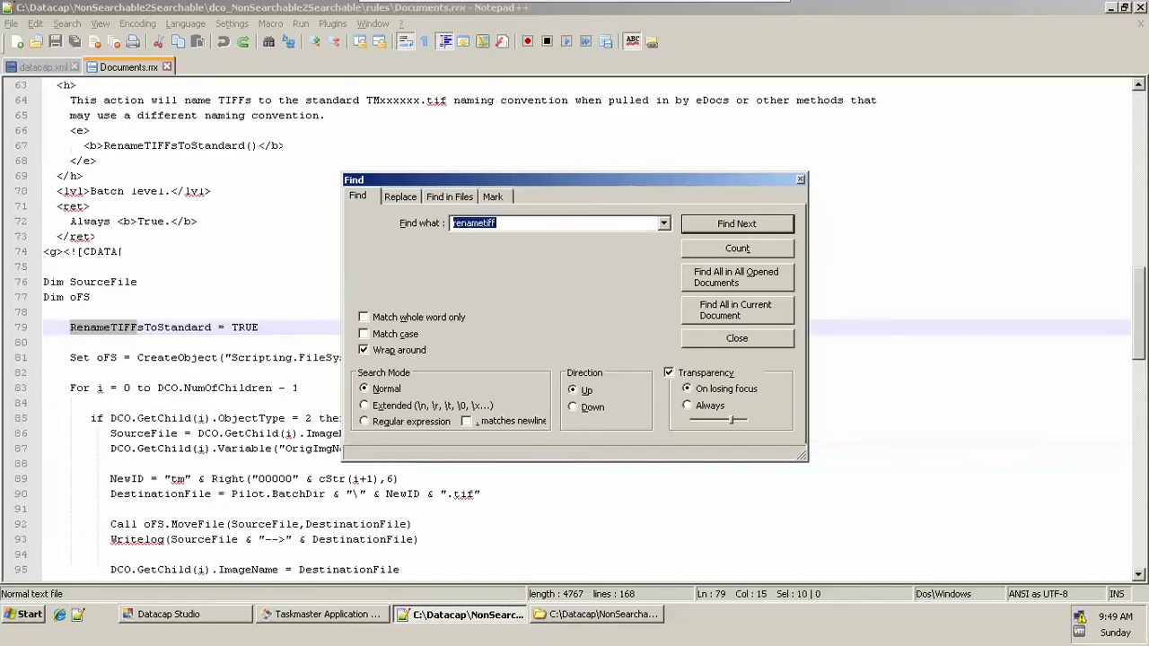
key(Escape)
Step: Examine the RenameTIFFsToStandard code, highlighting the line that creates the FileSystemObject and the line that builds NewID
key(Down)
key(Down)
key(Down)
key(Down)
key(Down)
key(Down)
key(Down)
key(Down)
key(Down)
key(Down)
key(Down)
key(Down)
key(Down)
key(Down)
key(Down)
key(Down)
key(Down)
key(Down)
key(Down)
key(Down)
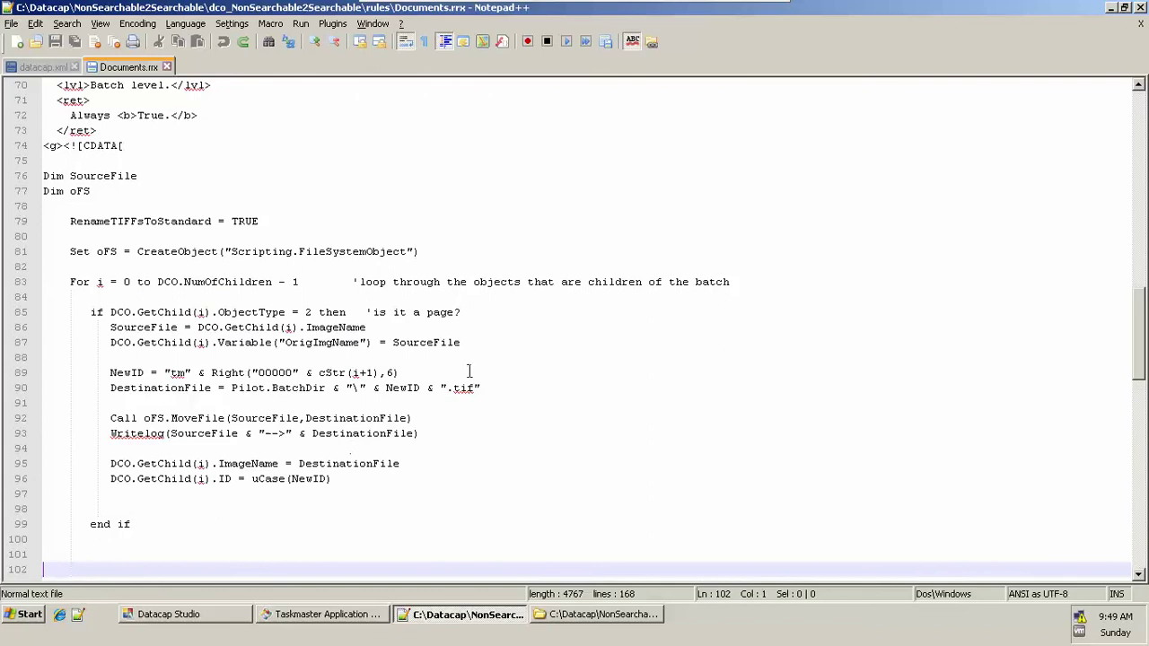
key(Down)
drag(420, 252, 60, 251)
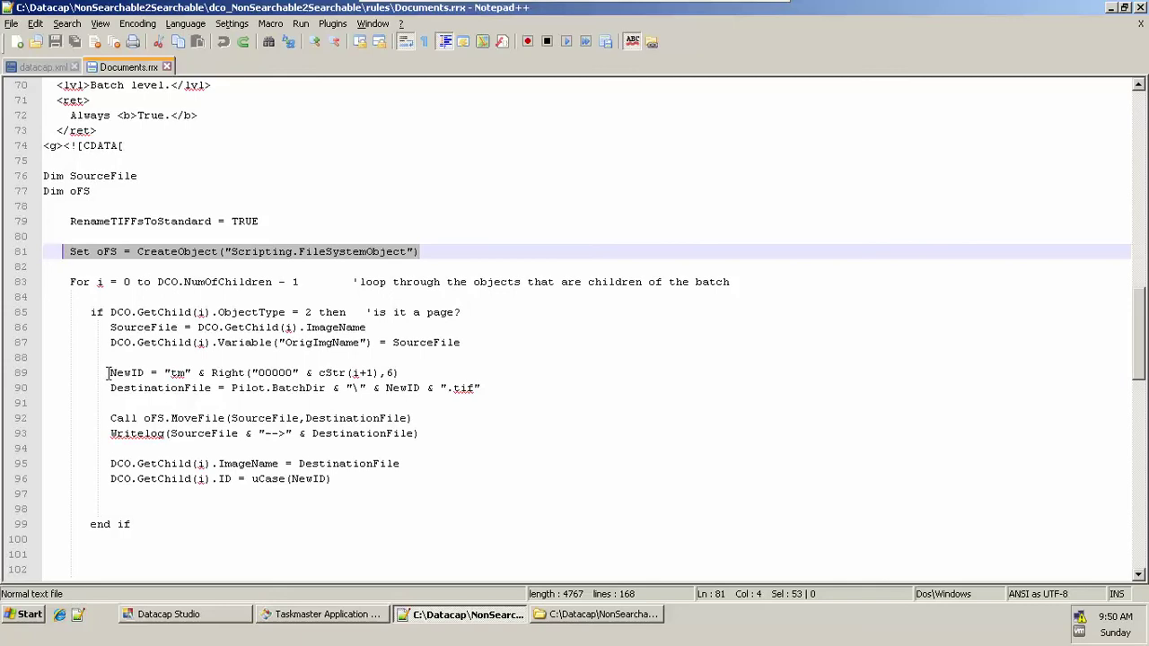
drag(110, 372, 417, 373)
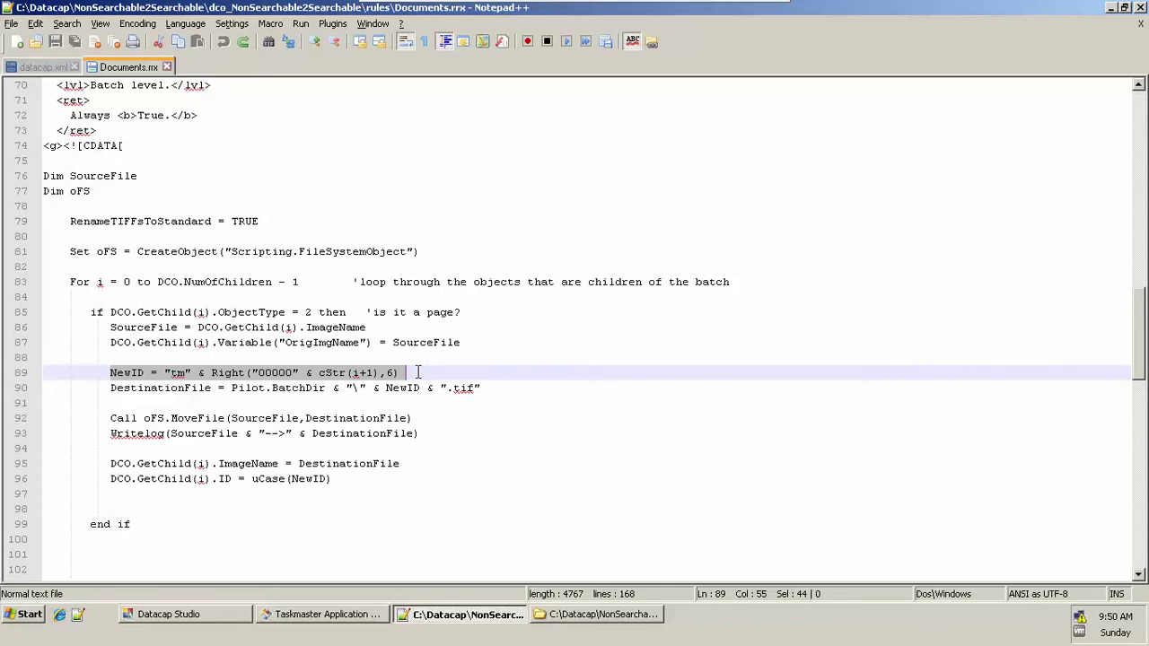
Step: In Datacap Studio, expand Document in the hierarchy to select its Trailing_Page, and select the Find Fingerprint ruleset
key(alt+Tab)
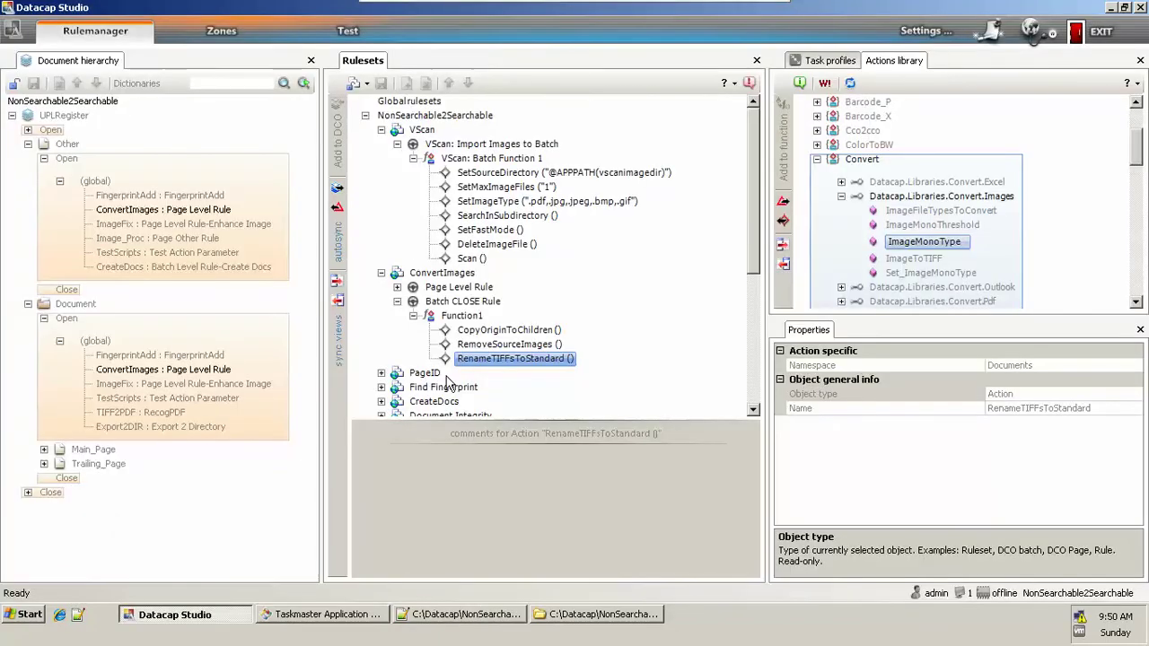
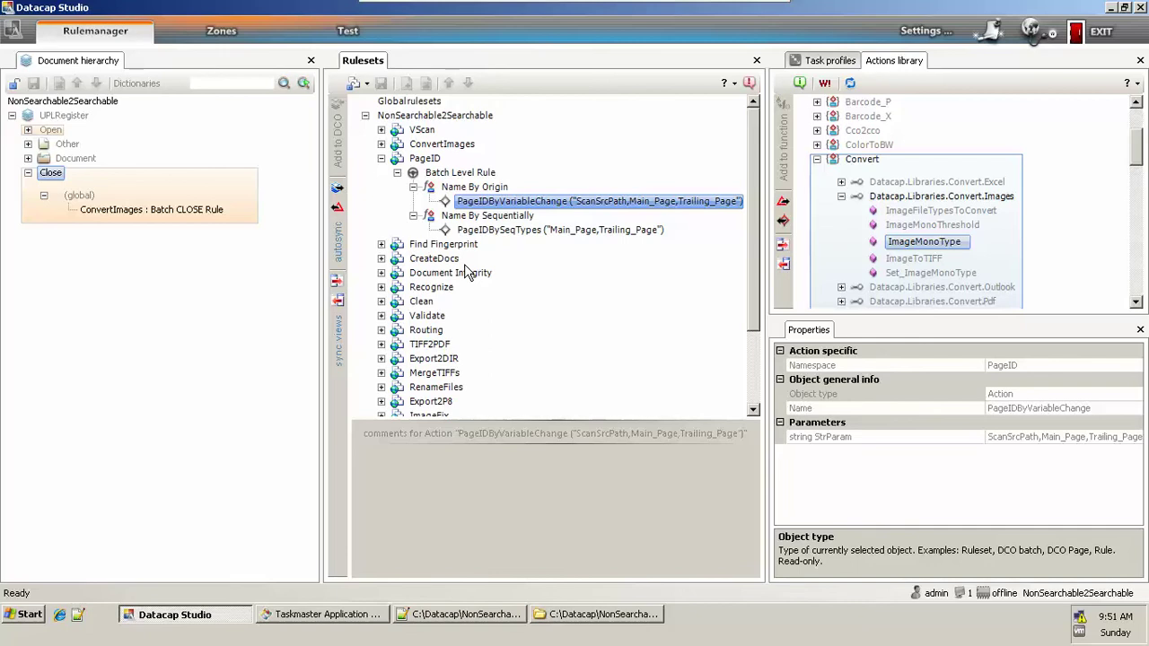
click(64, 325)
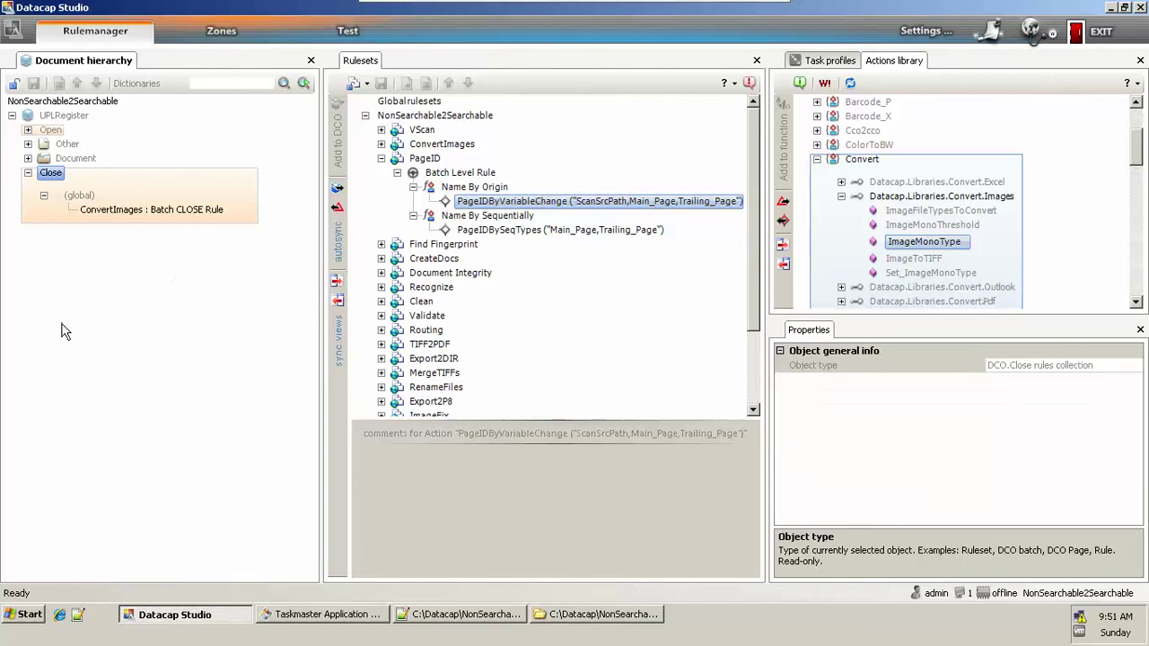
key(Up)
key(Right)
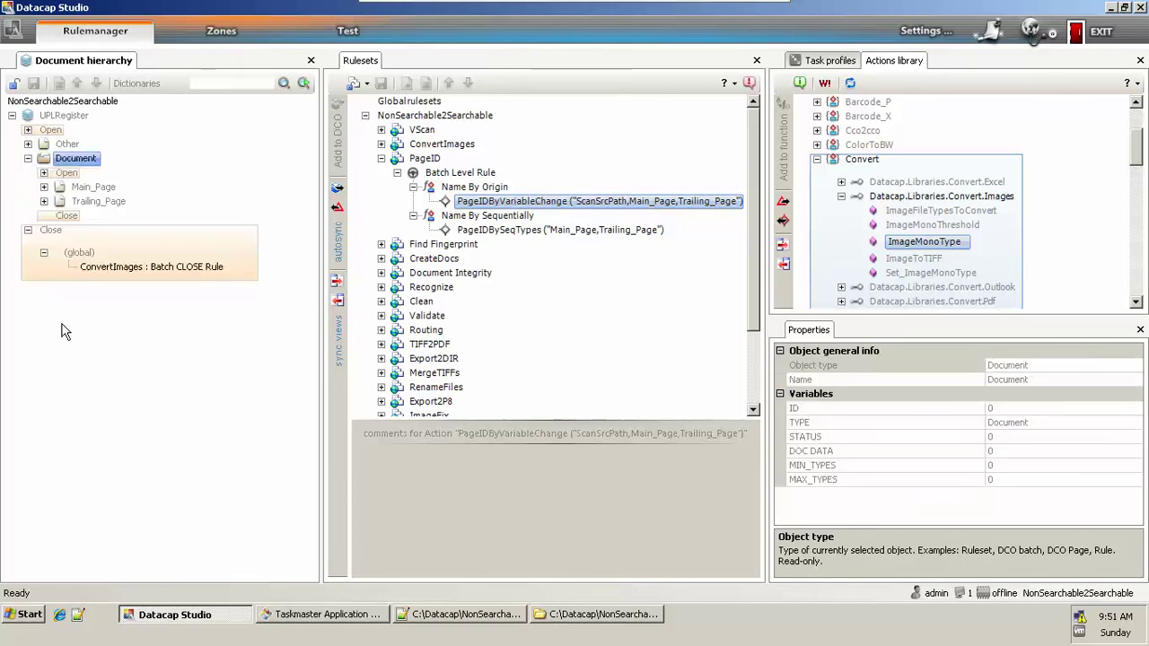
key(Down)
key(Down)
key(Down)
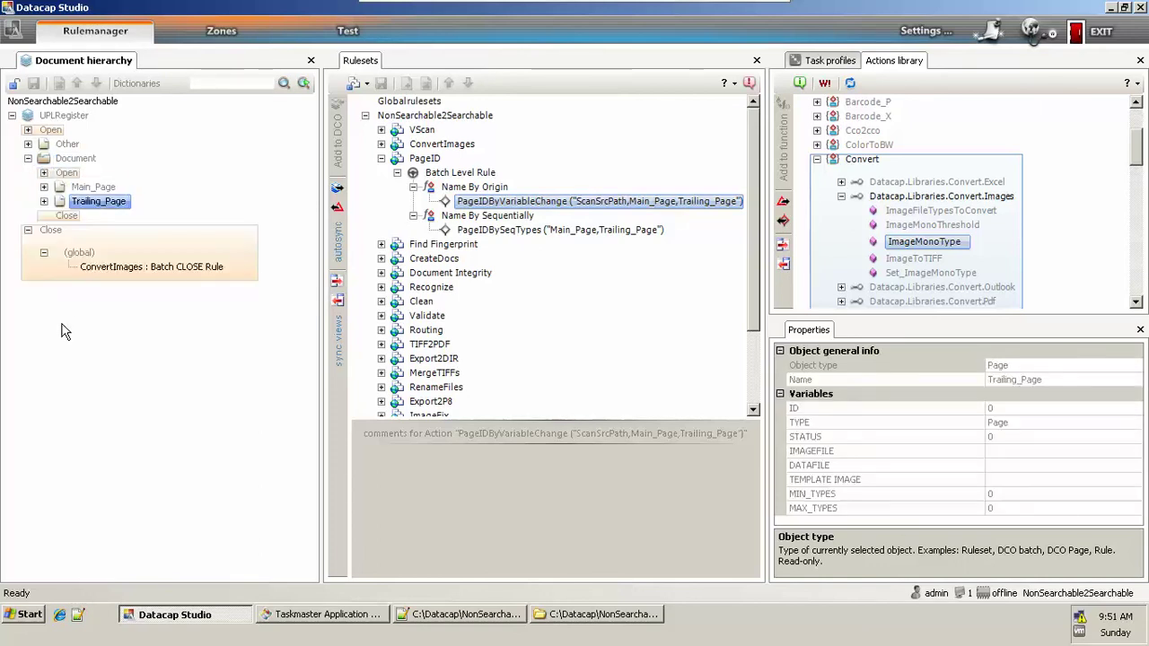
click(442, 246)
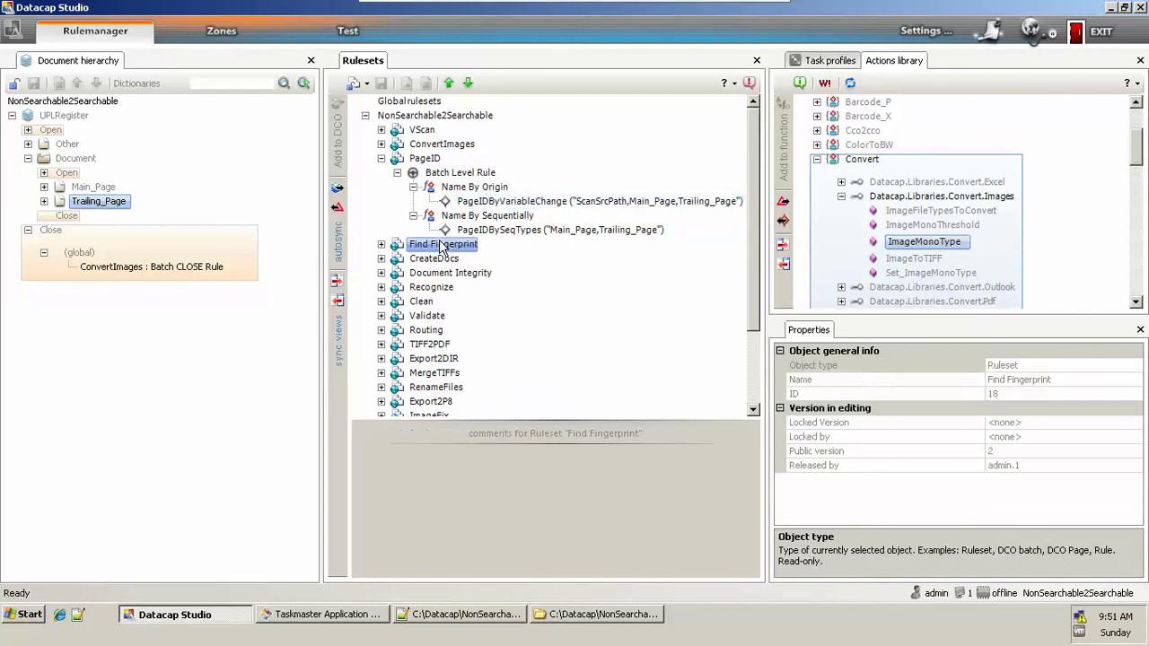
Step: Open the UPLRegister Main_Page fingerprint in the Zones view and select the Barcode field under Main_Page to examine its zone
click(220, 30)
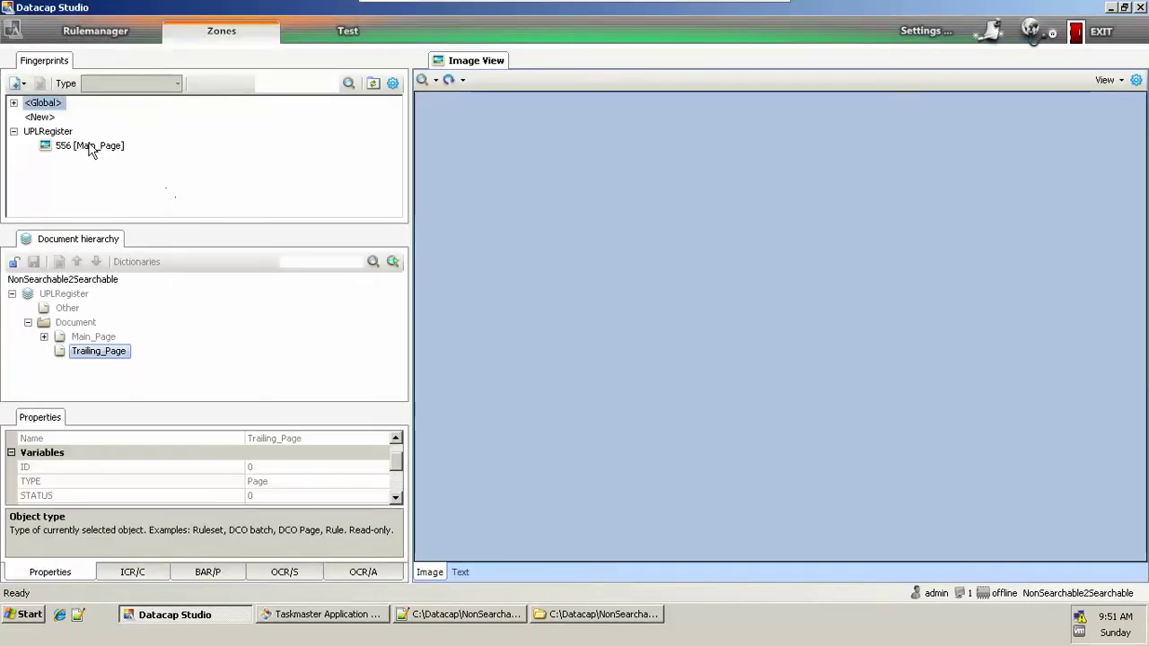
click(90, 146)
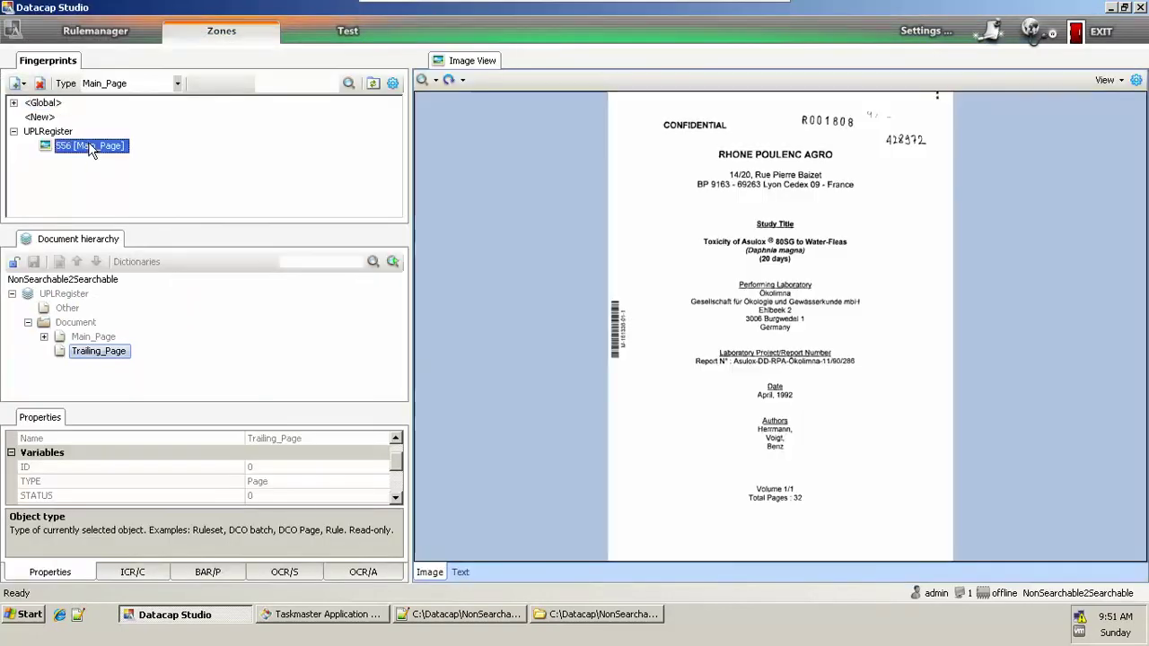
click(166, 356)
key(Up)
key(Right)
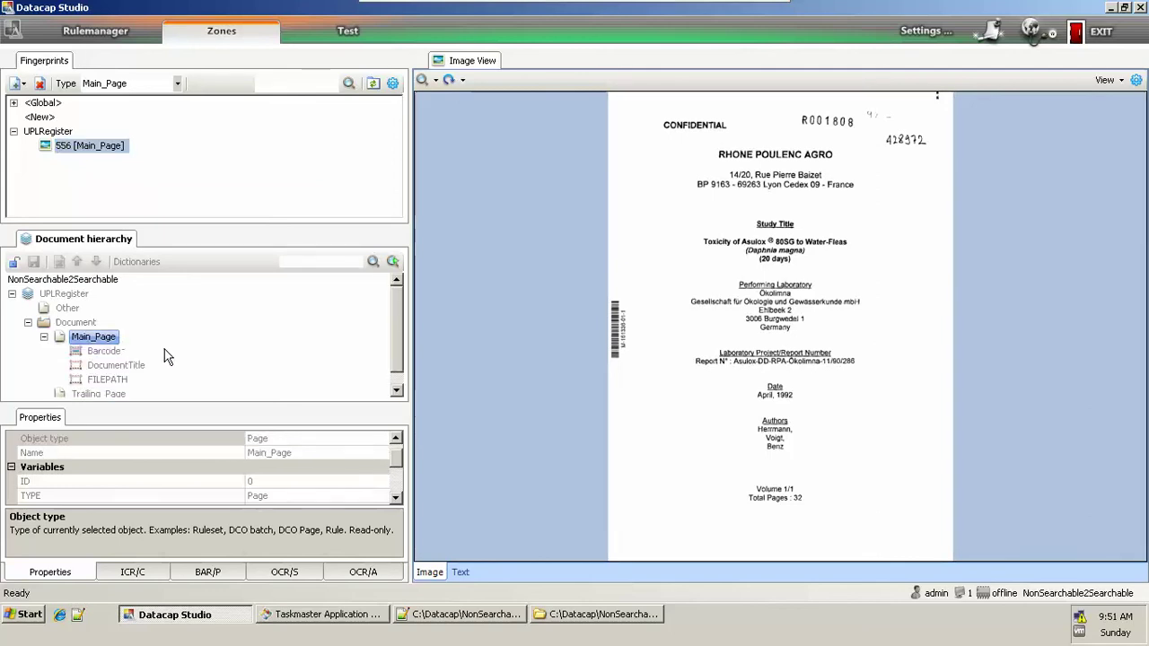
key(Down)
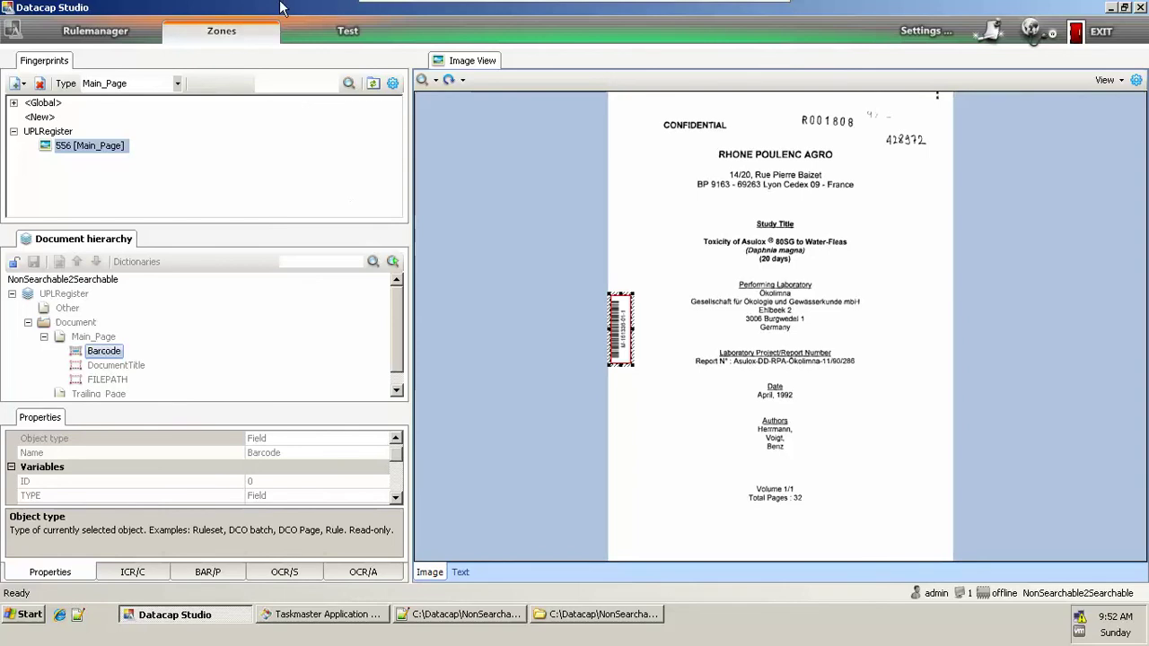
Step: Return to the Rulemanager view, collapse the PageID ruleset, and select the Document Integrity ruleset
click(105, 34)
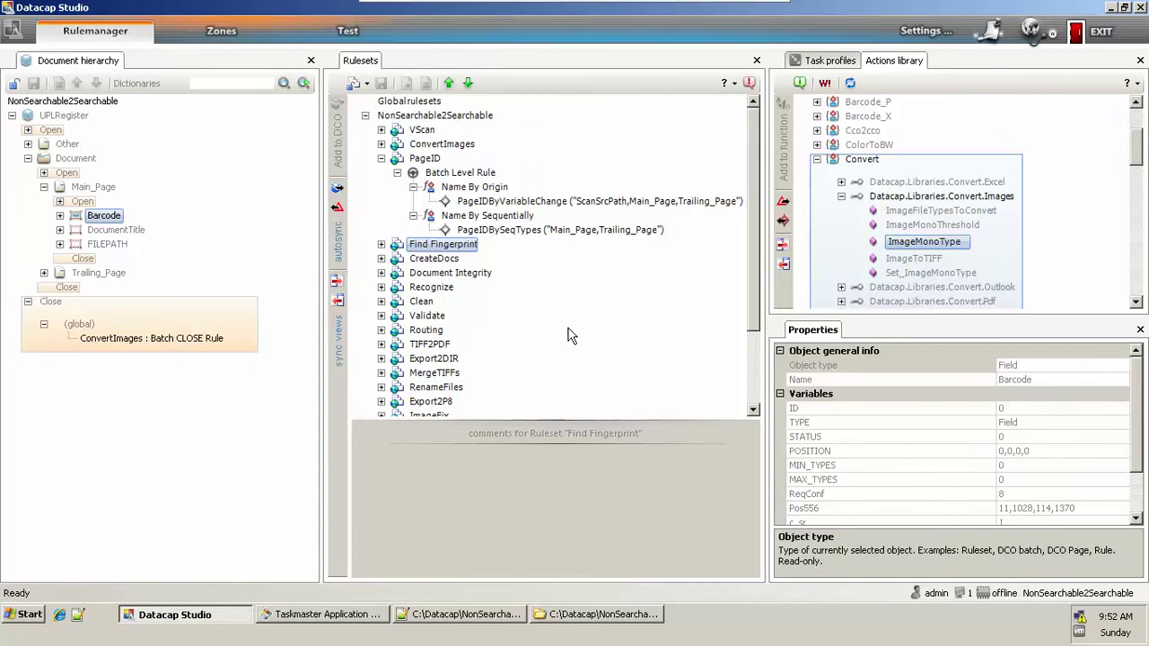
key(Down)
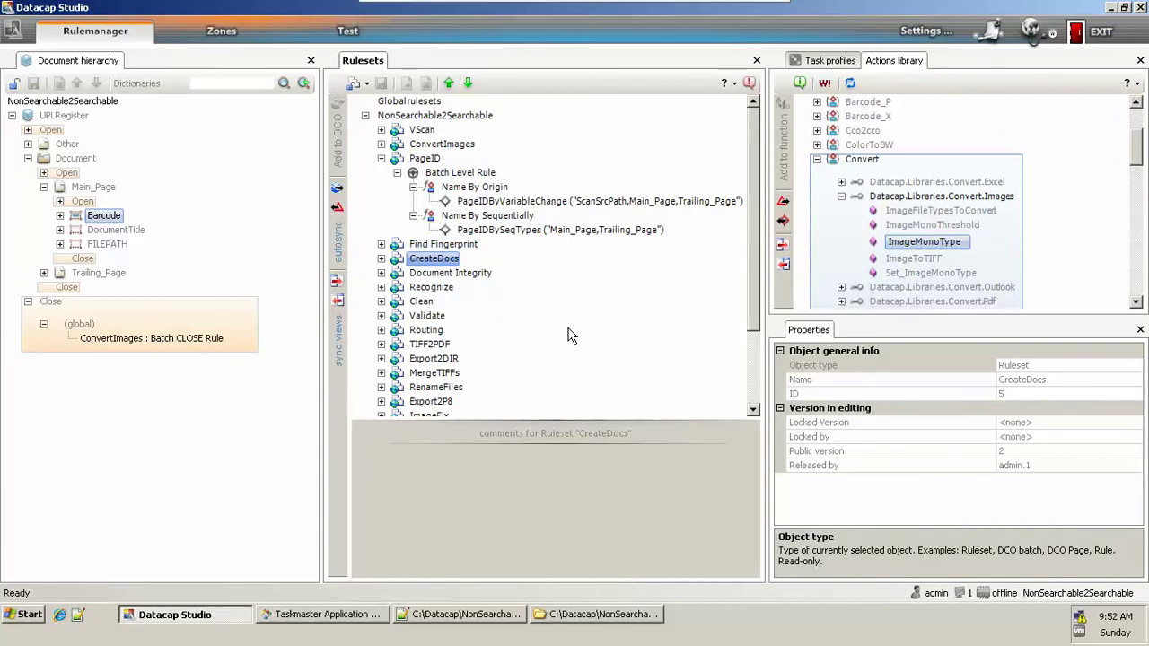
key(Up)
key(Up)
key(Up)
key(Left)
key(Left)
key(Left)
key(Left)
key(Left)
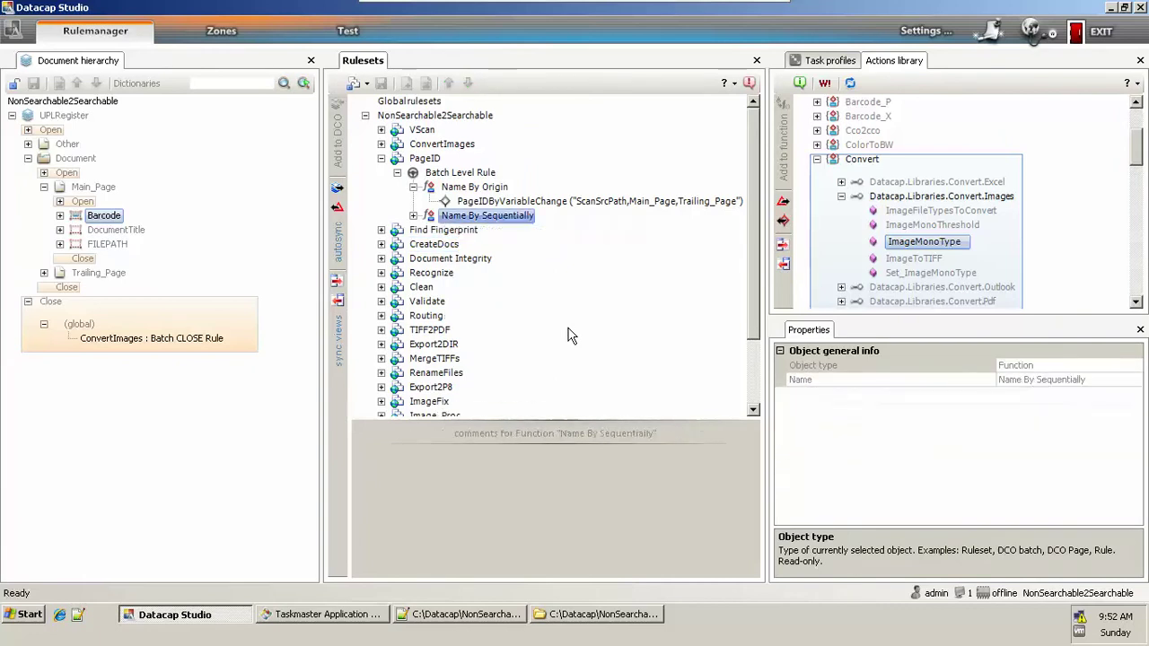
key(Down)
key(Down)
key(Down)
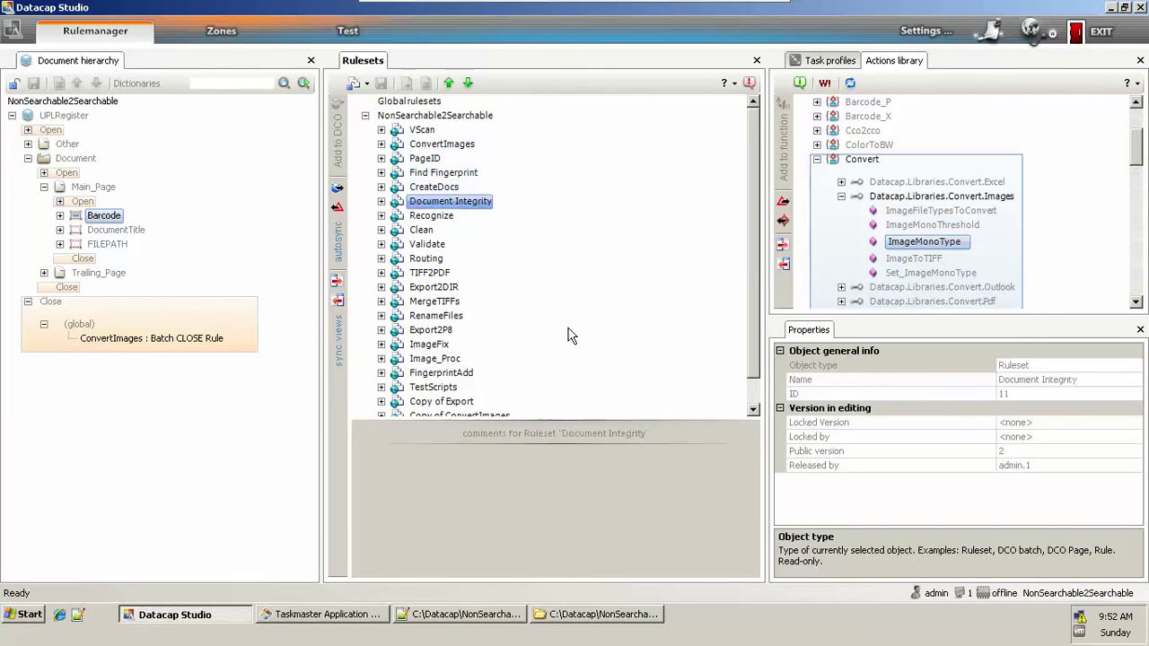
Step: Expand the Recognize ruleset and its Recognize Page rule down to the actions of Recognition: Page Function 1
key(Down)
key(Right)
key(Right)
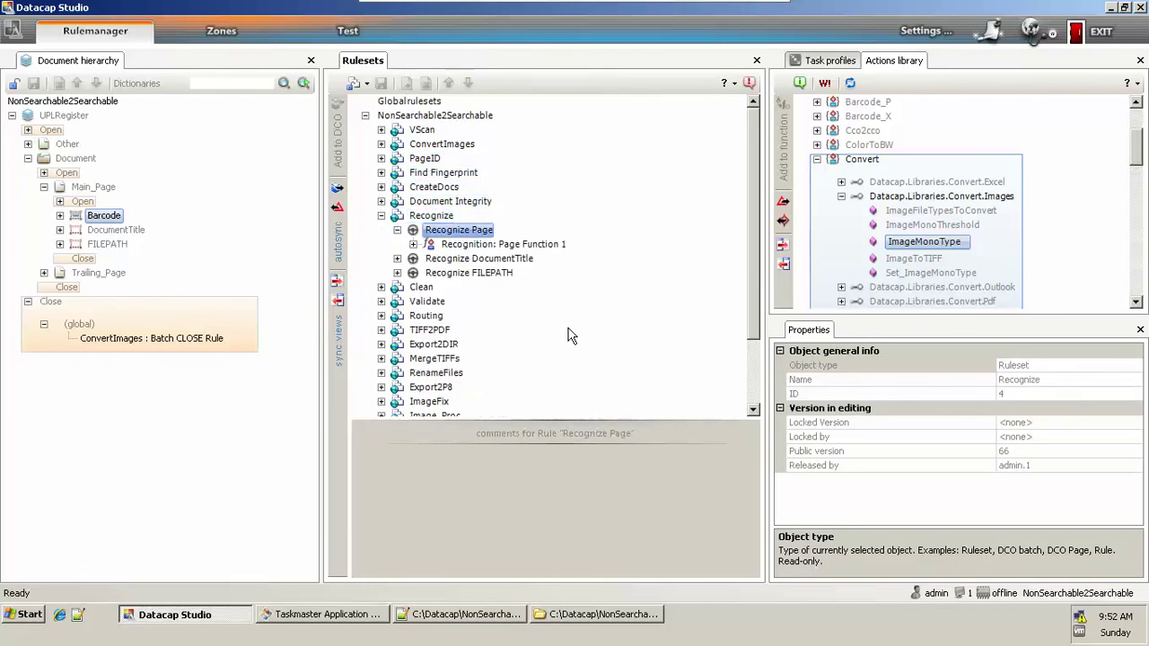
key(Right)
key(Right)
key(Right)
key(Right)
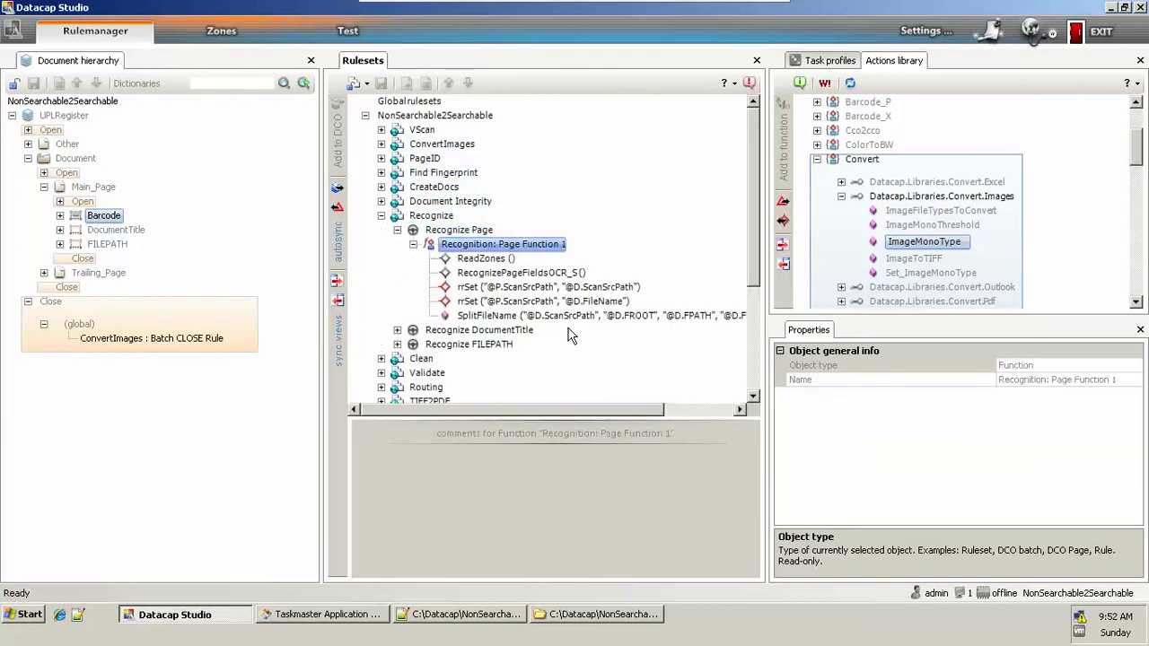
Step: Examine the RecognizePageFieldsOCR_S, rrSet for @D.ScanSrcPath, and SplitFileName actions of the Recognize Page rule
key(Down)
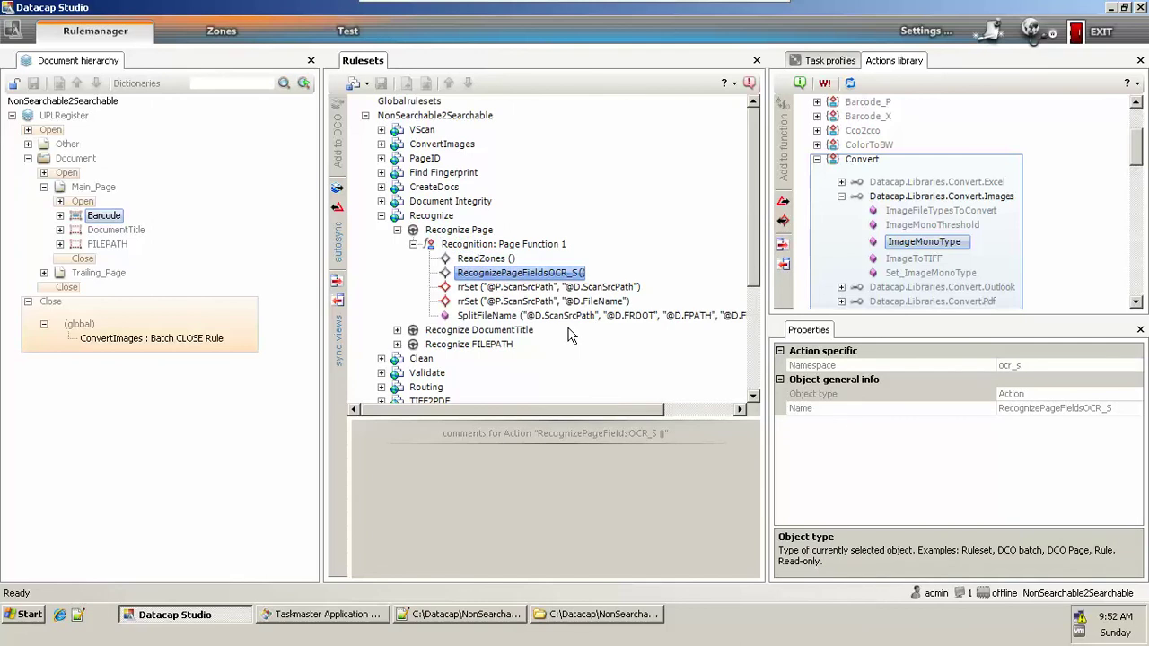
click(535, 287)
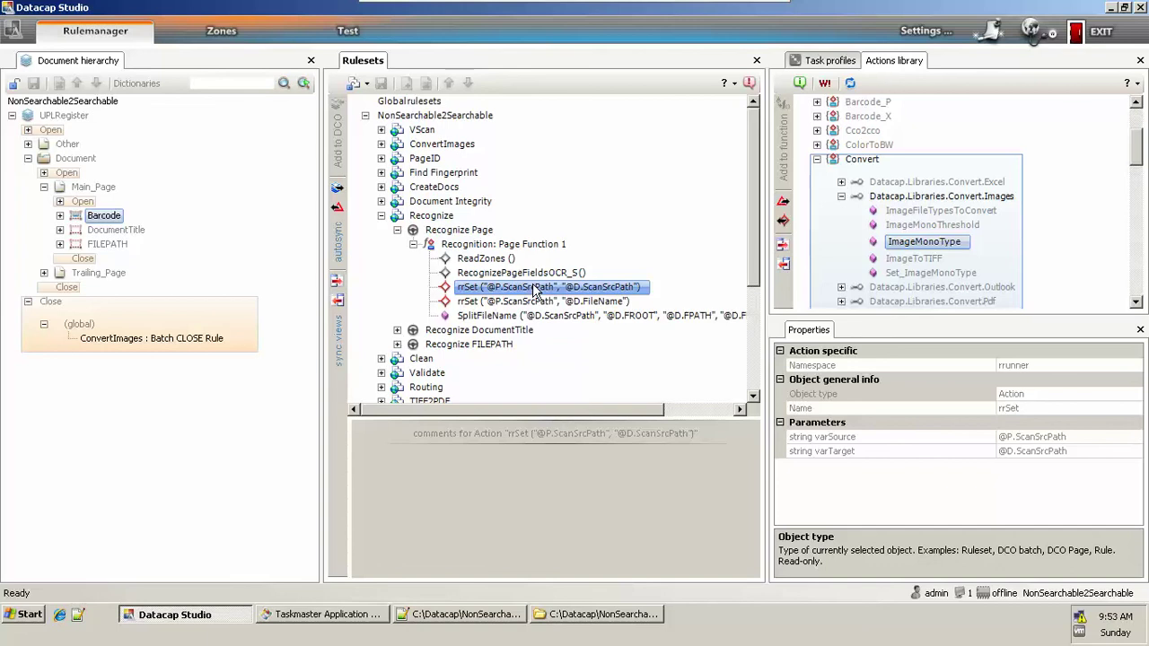
click(605, 316)
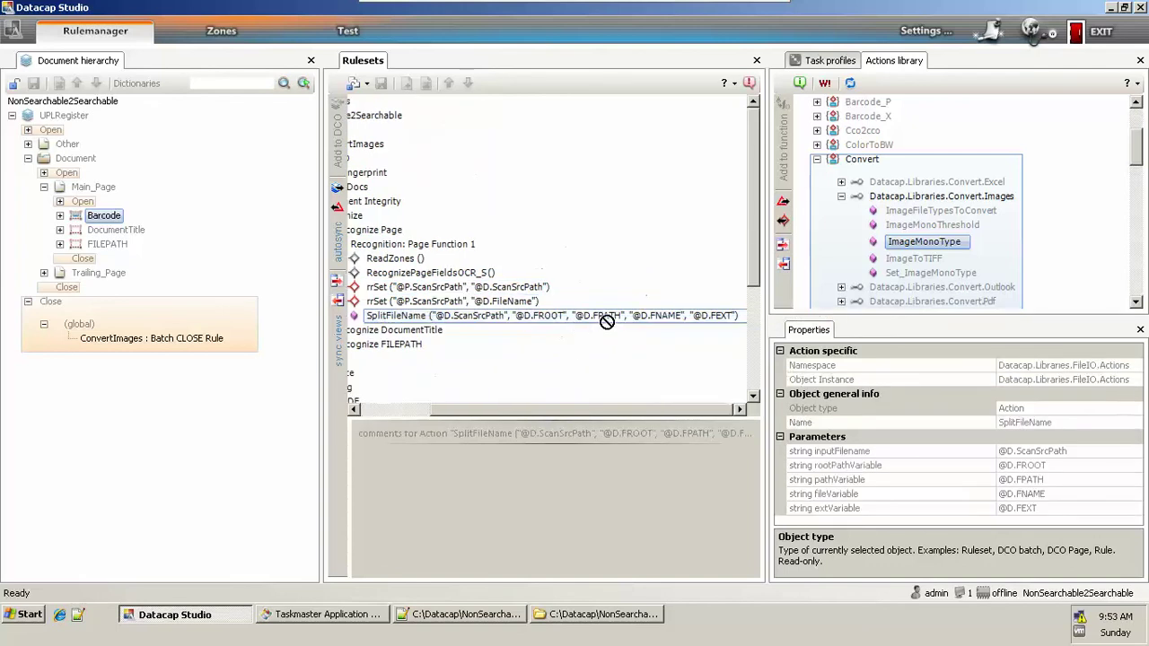
drag(606, 322, 476, 320)
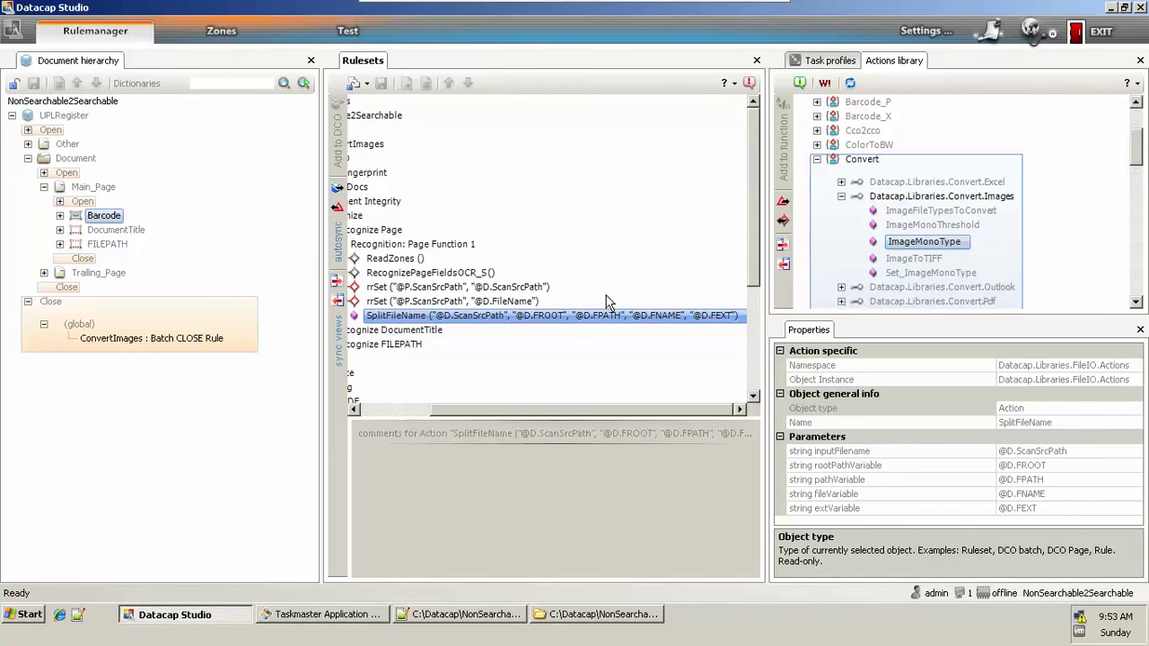
Step: Expand the Recognize DocumentTitle rule and its function to list the actions inside
key(Down)
key(Down)
key(Up)
key(Right)
key(Down)
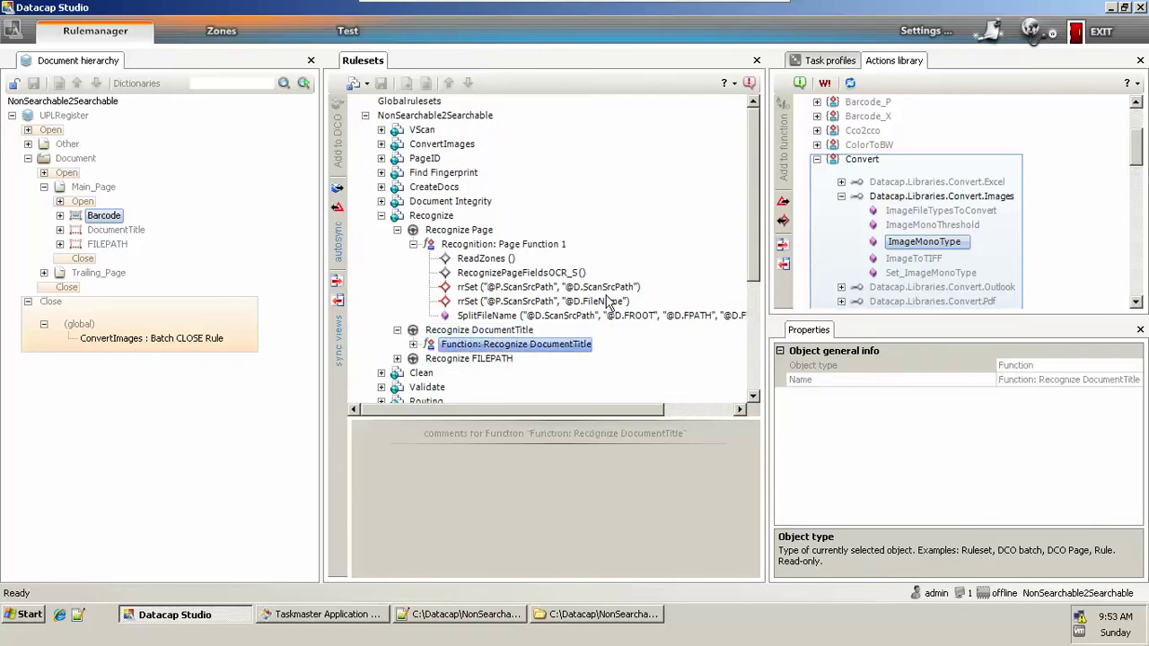
key(Right)
Step: Examine the rr_Get, GetFileName, rrSet, and ReadPageVariableValue actions of the Recognize DocumentTitle function
key(Down)
key(Down)
key(Down)
key(Down)
key(Down)
key(Up)
key(Up)
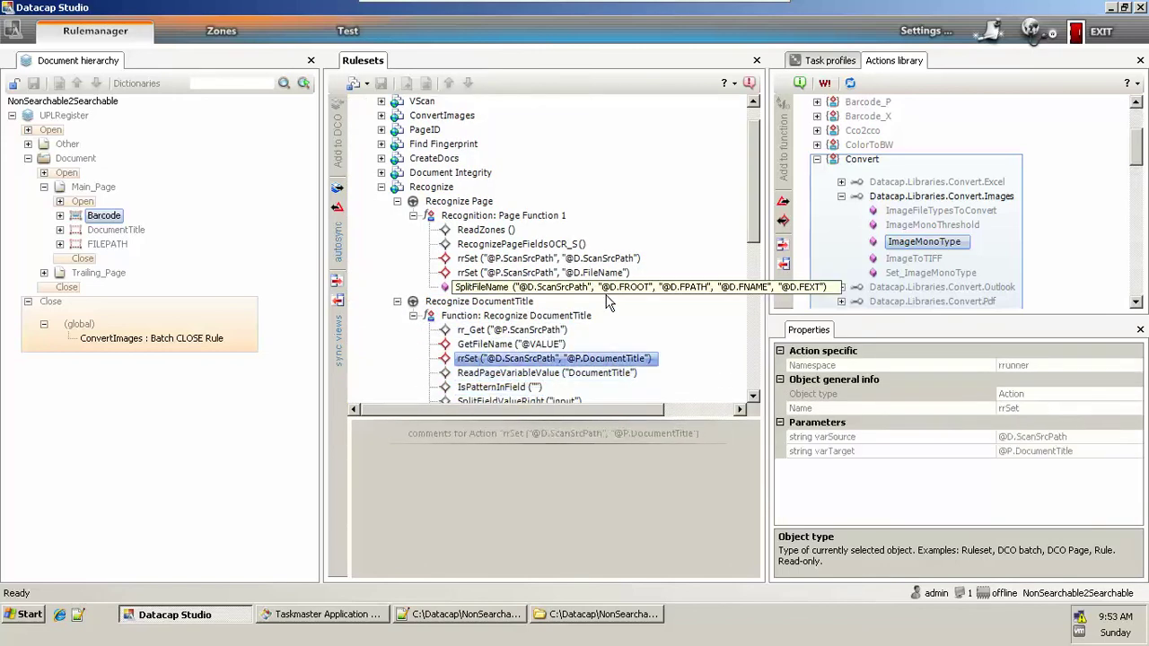
key(Up)
key(Up)
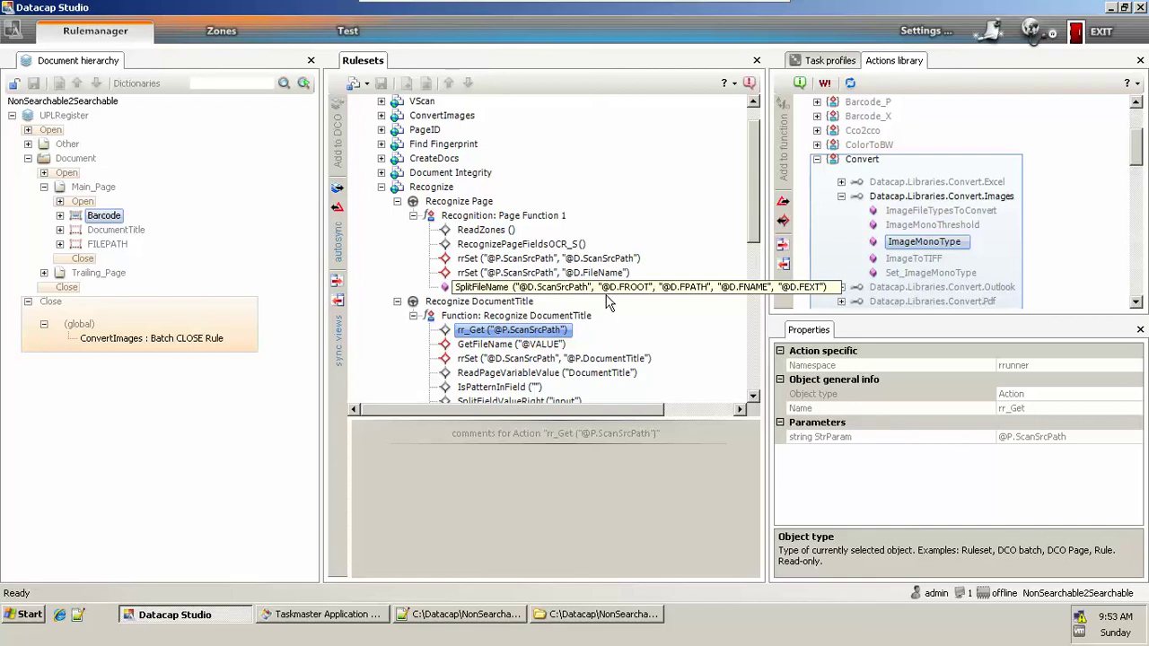
key(Down)
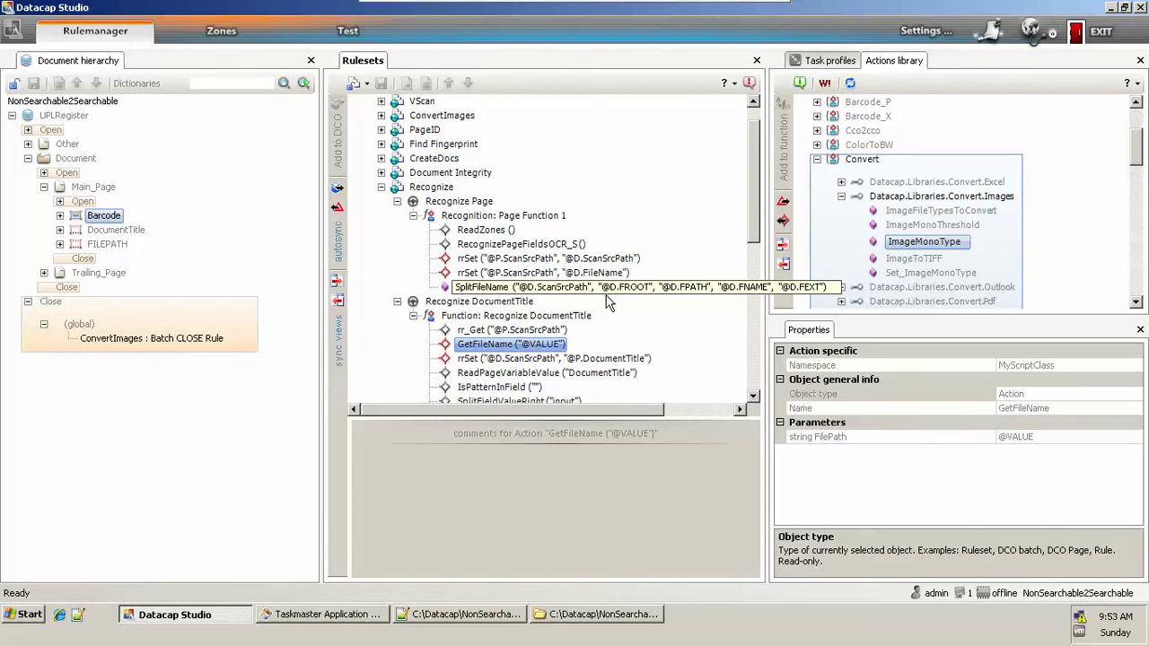
key(Down)
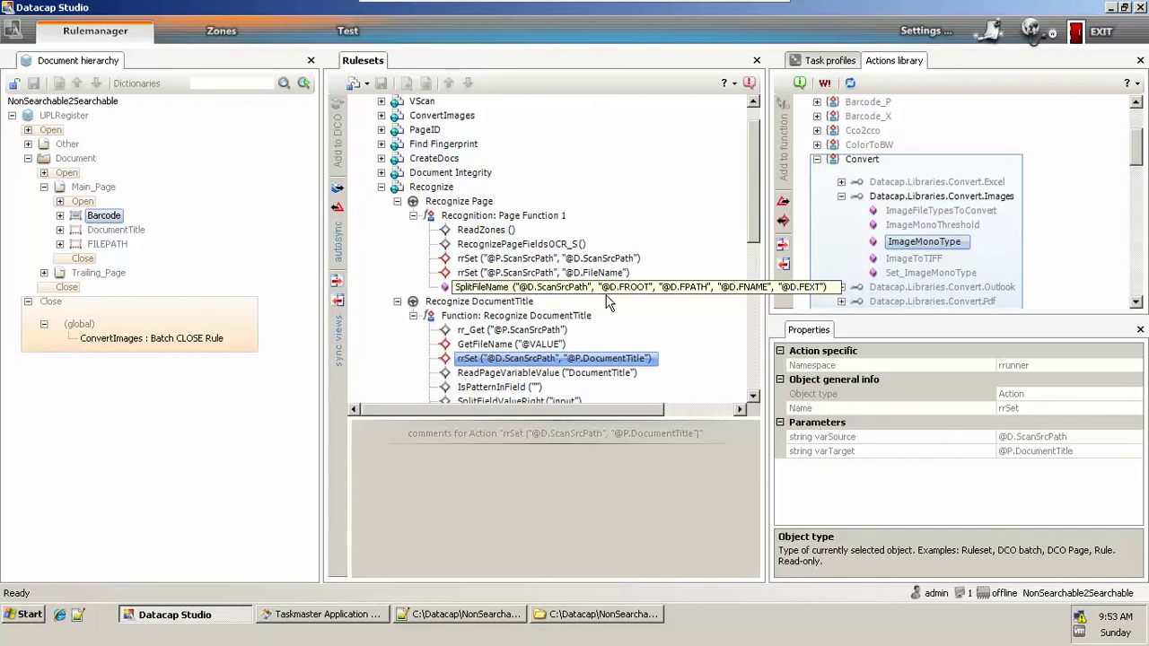
key(Down)
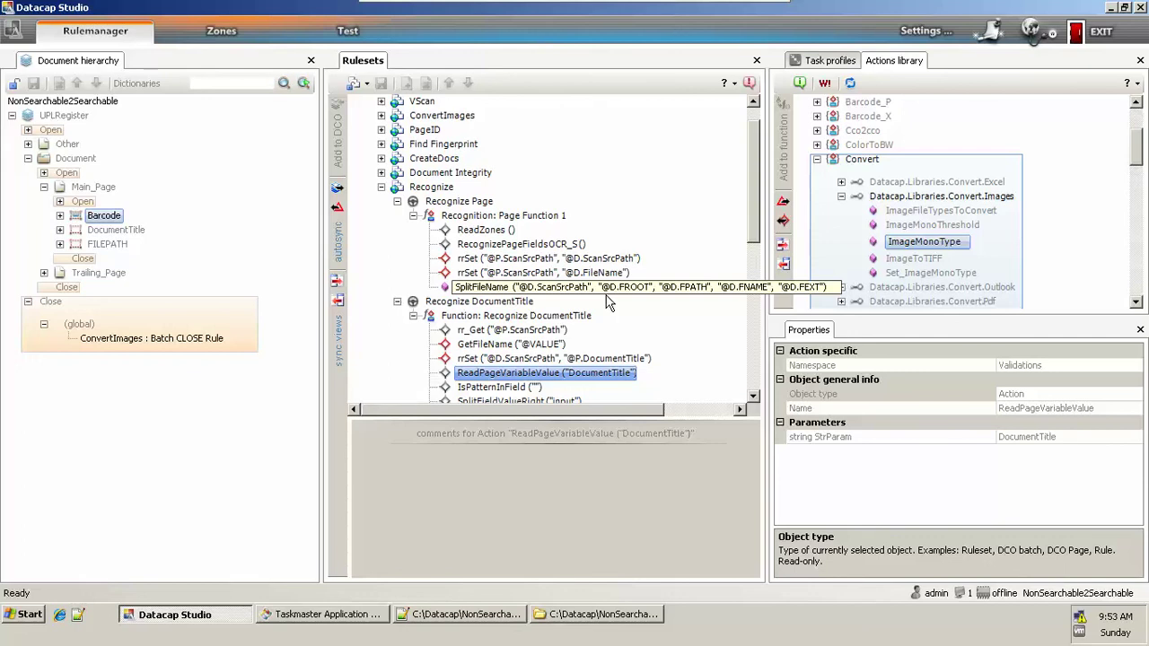
Step: Try to sync the document hierarchy with the Recognize DocumentTitle rule
click(339, 302)
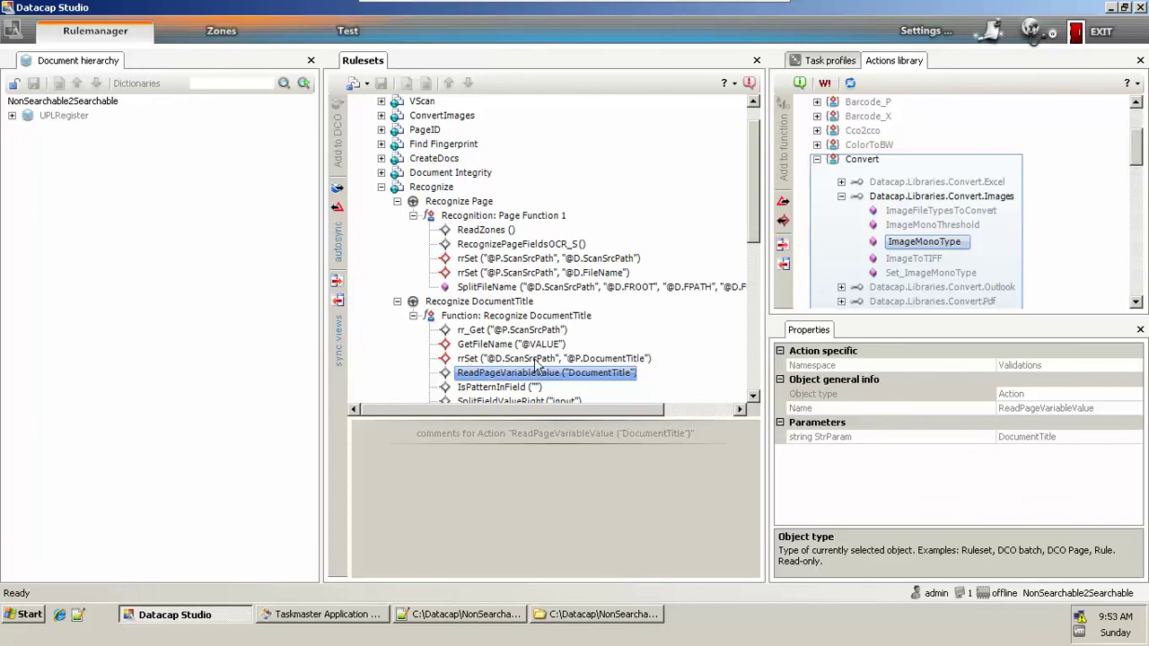
click(496, 318)
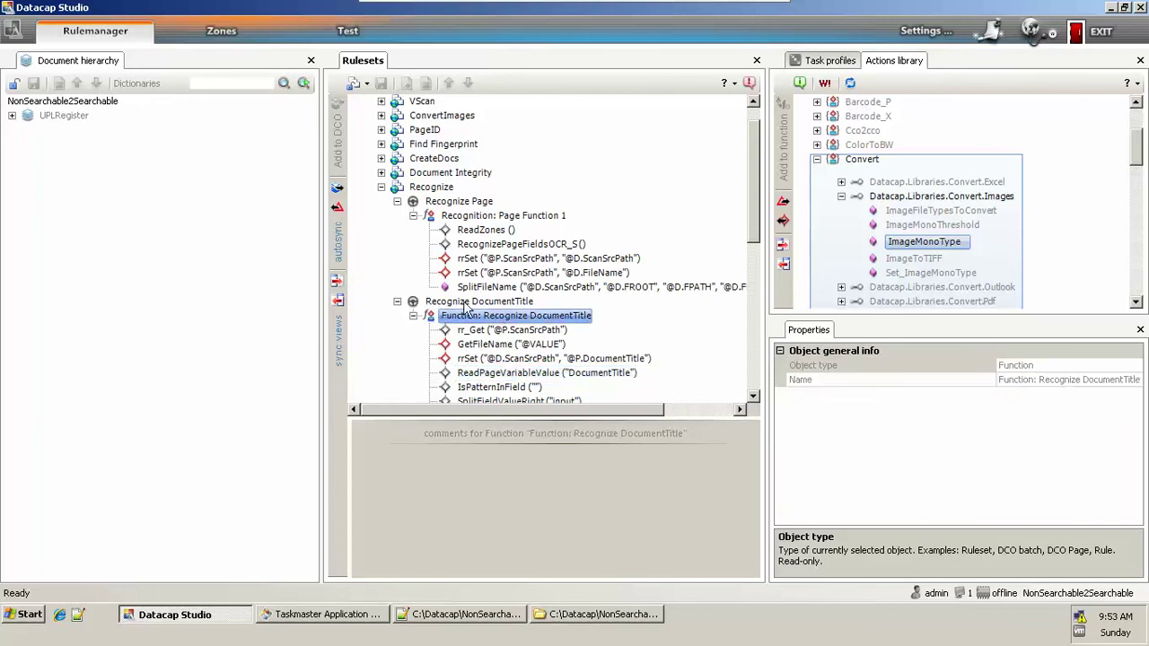
click(466, 304)
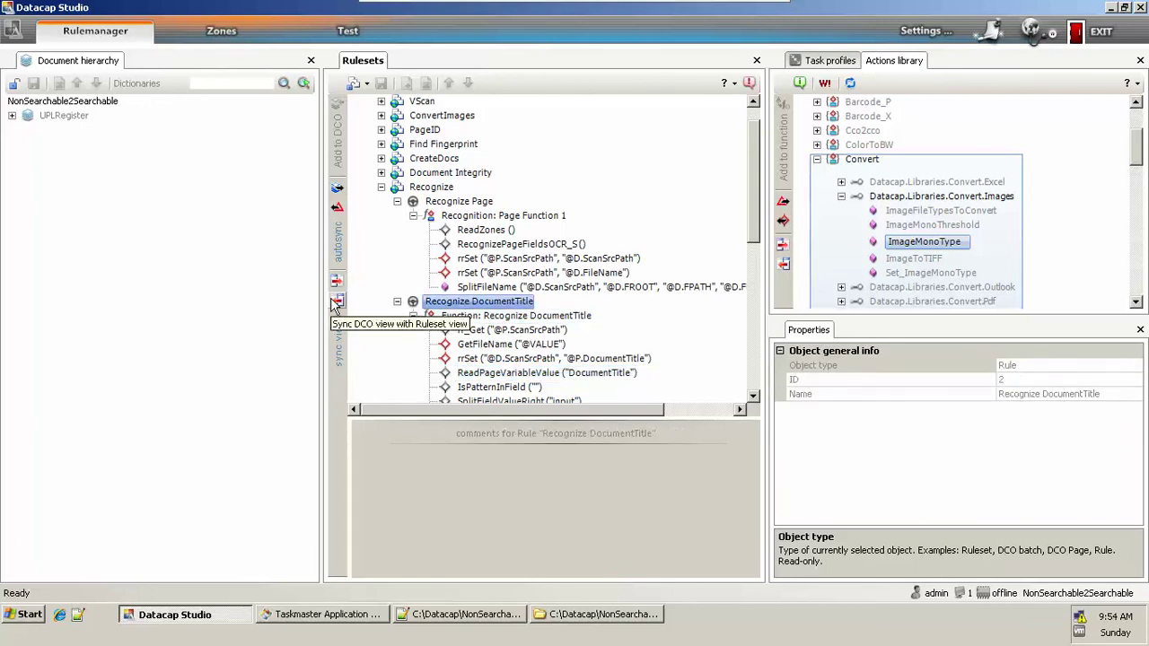
Step: Collapse the Recognize Page and Recognize DocumentTitle rules in the Recognize ruleset
click(476, 206)
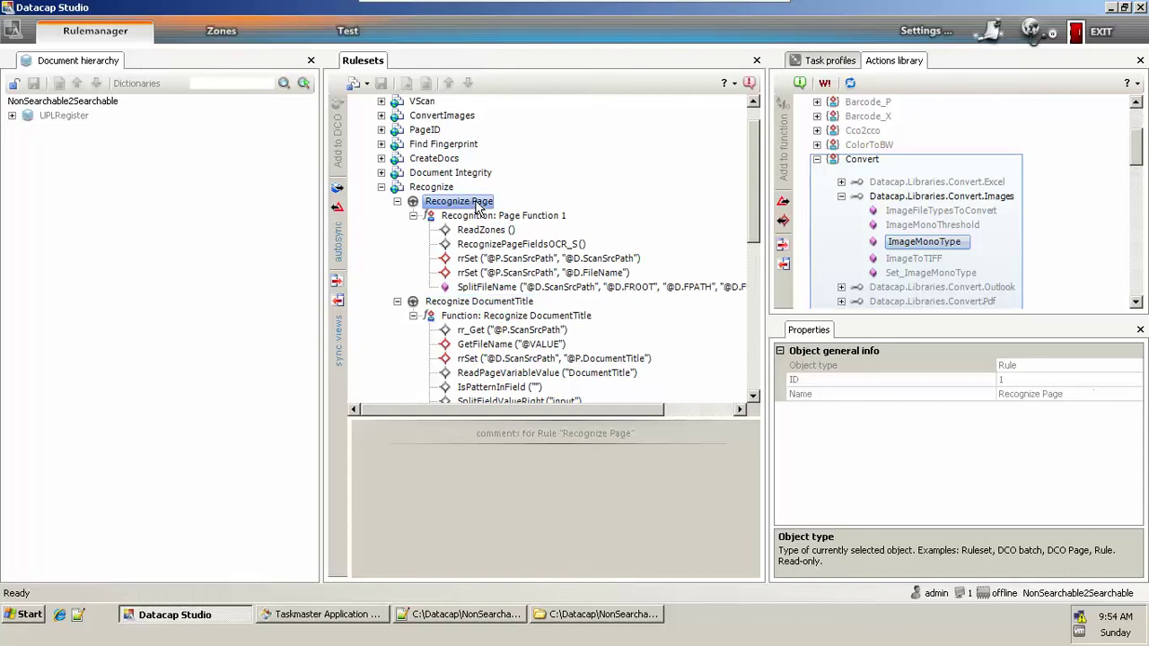
key(Left)
key(Down)
key(Left)
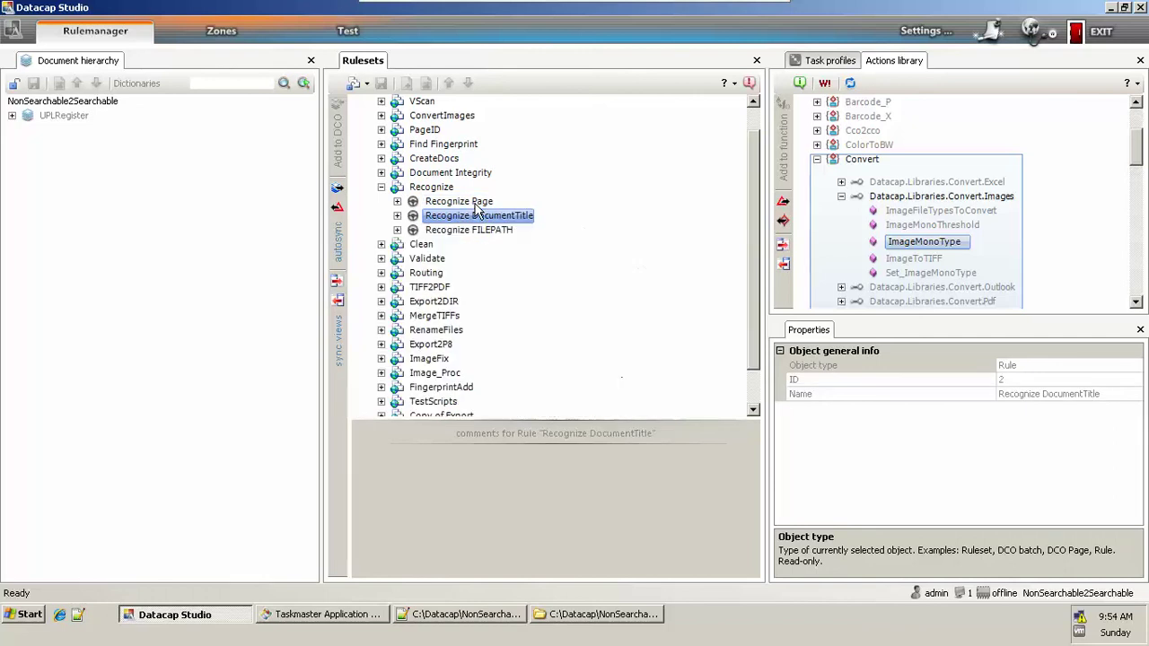
Step: Show the task profiles, expand Batch Profiler to review its rulesets, and select its Recognize ruleset
click(821, 63)
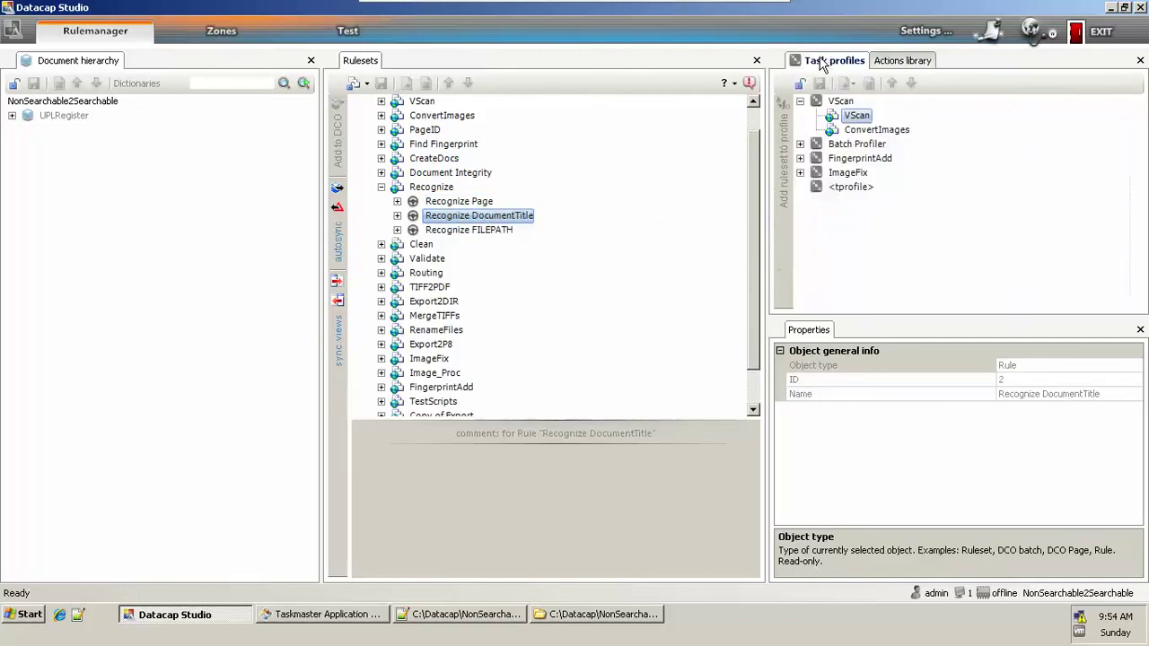
key(Down)
key(Down)
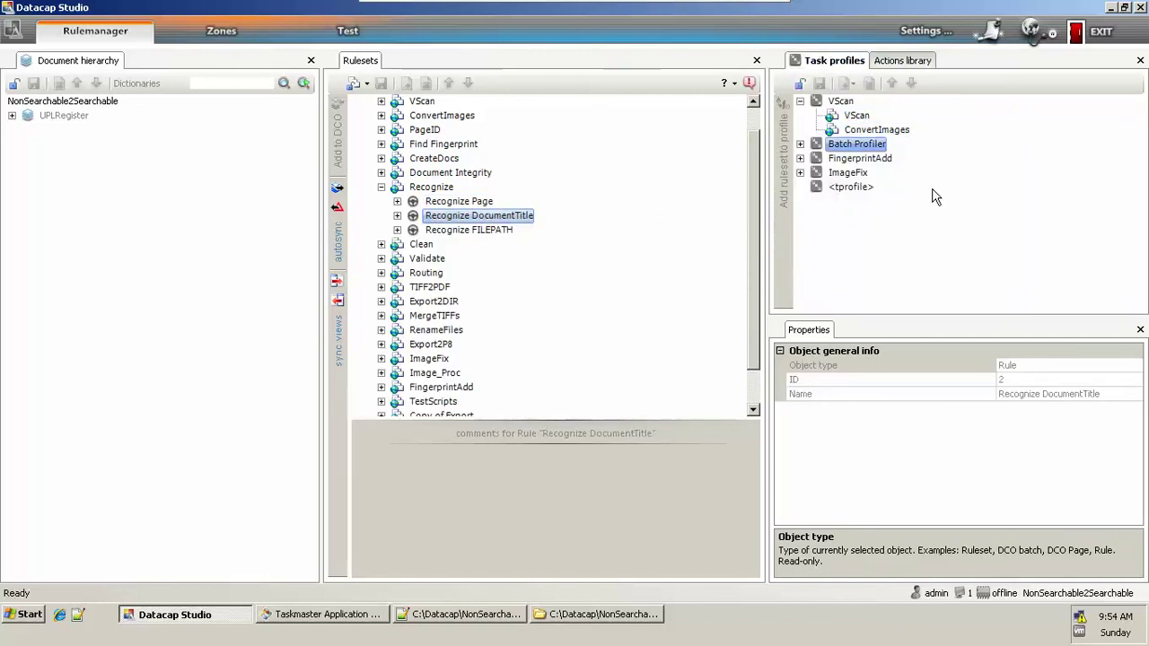
key(Right)
key(Down)
key(Down)
key(Down)
key(Down)
key(Up)
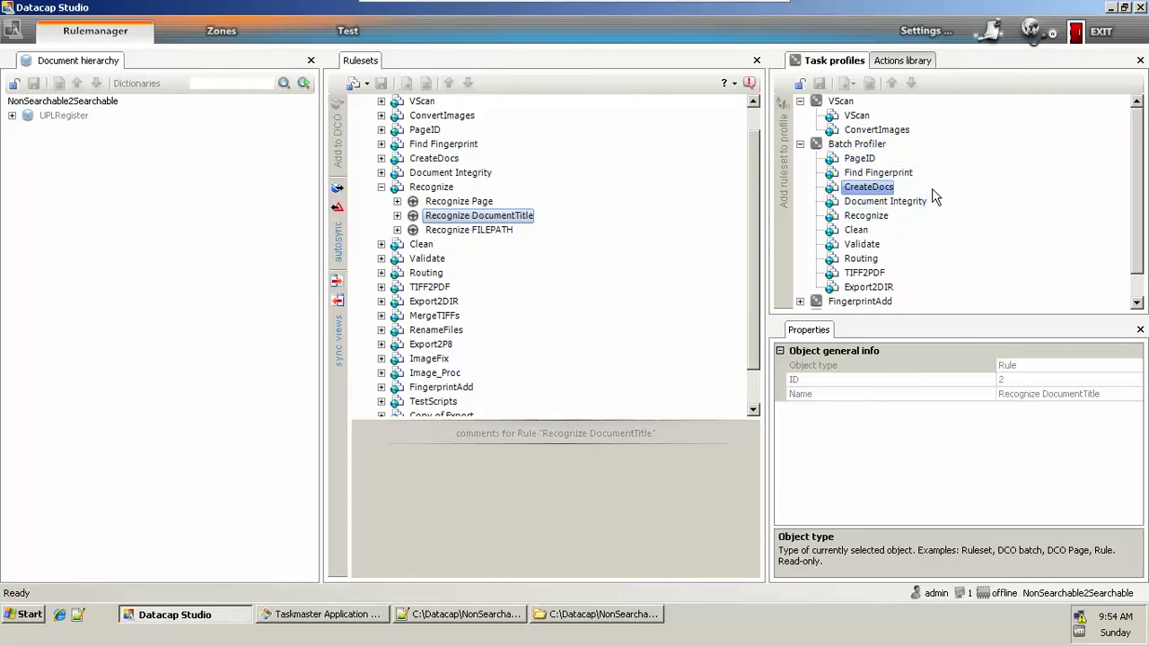
key(Down)
key(Down)
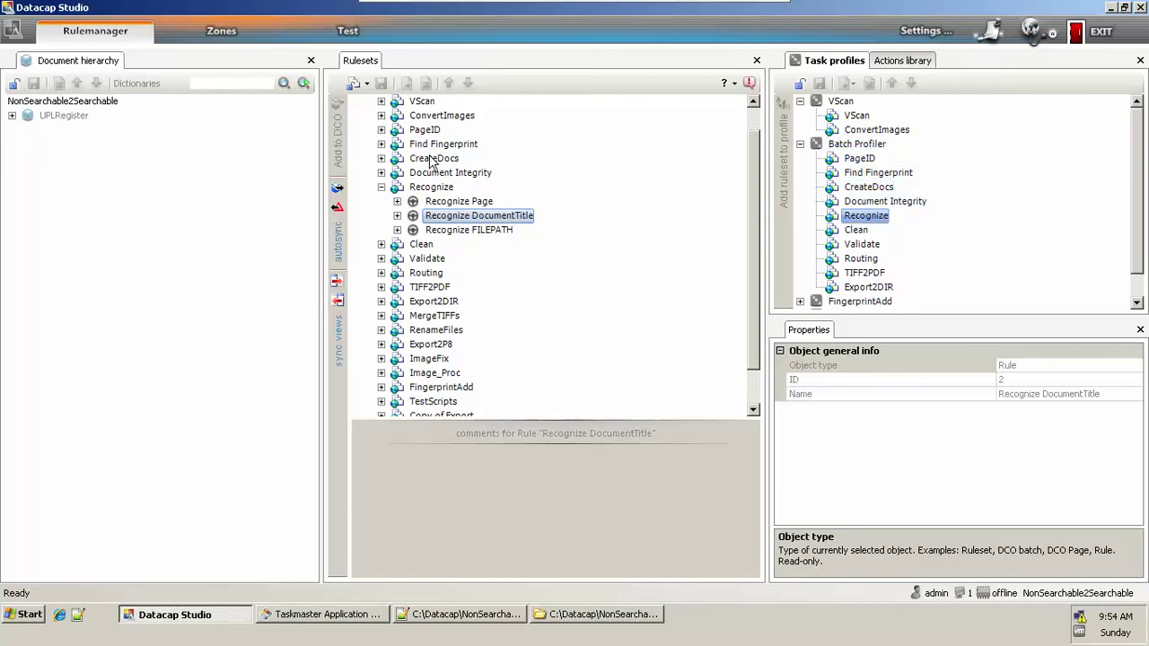
Step: Sync the document hierarchy with the Recognize ruleset and look through the rules it contains
click(440, 189)
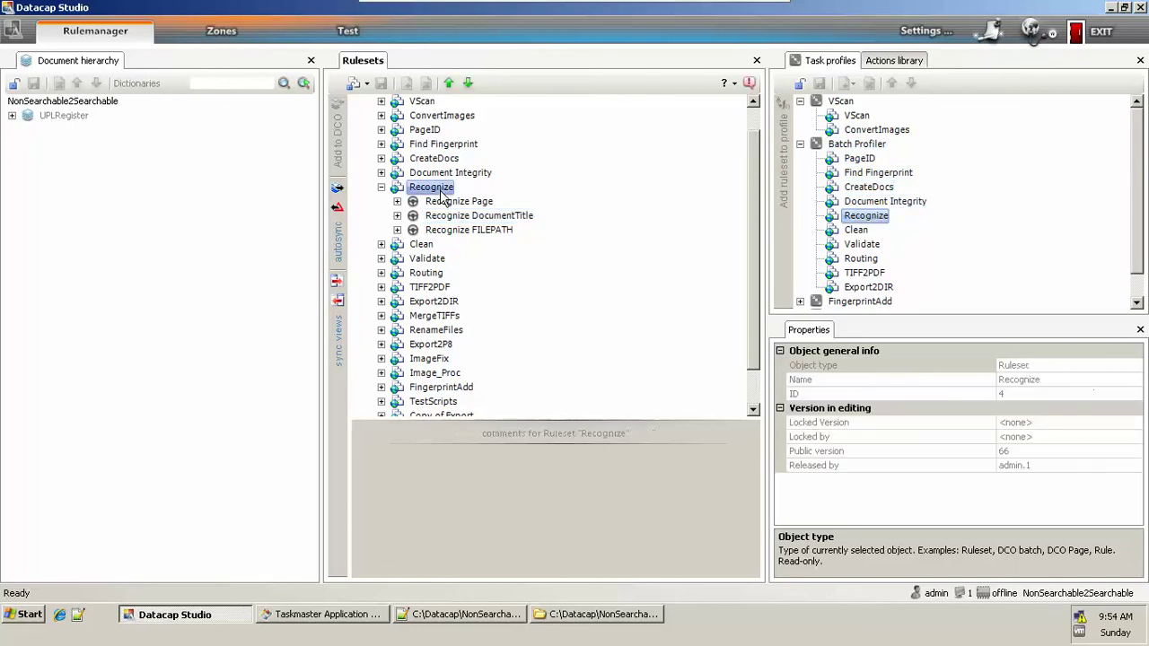
click(338, 302)
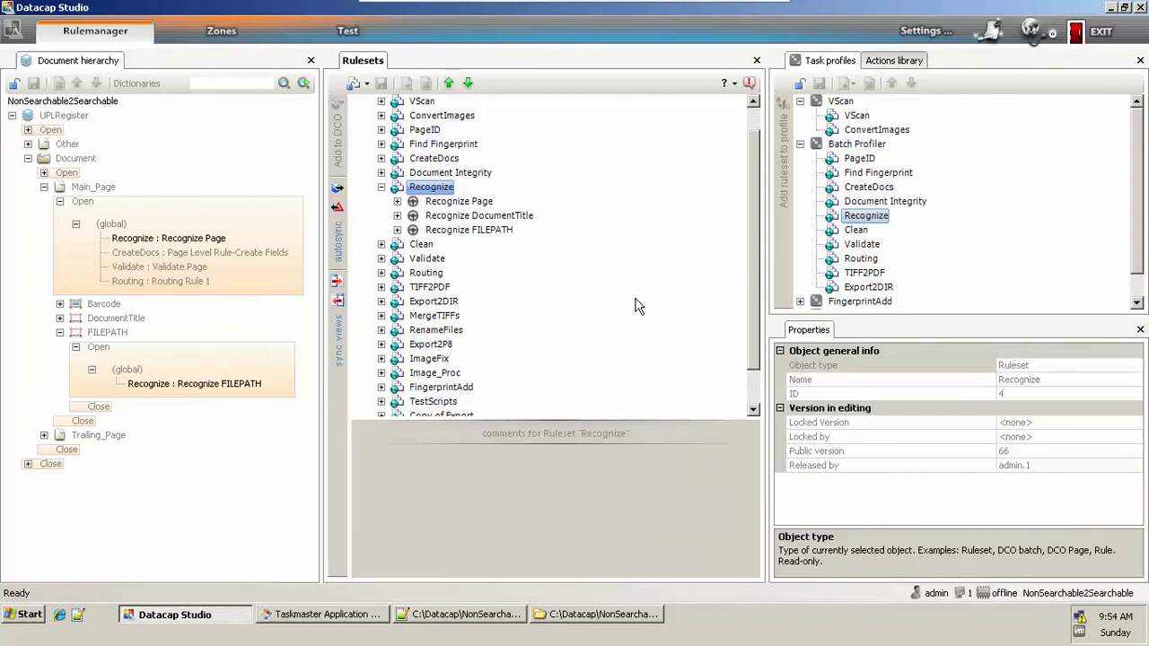
key(Down)
key(Down)
key(Down)
key(Up)
key(Up)
key(Down)
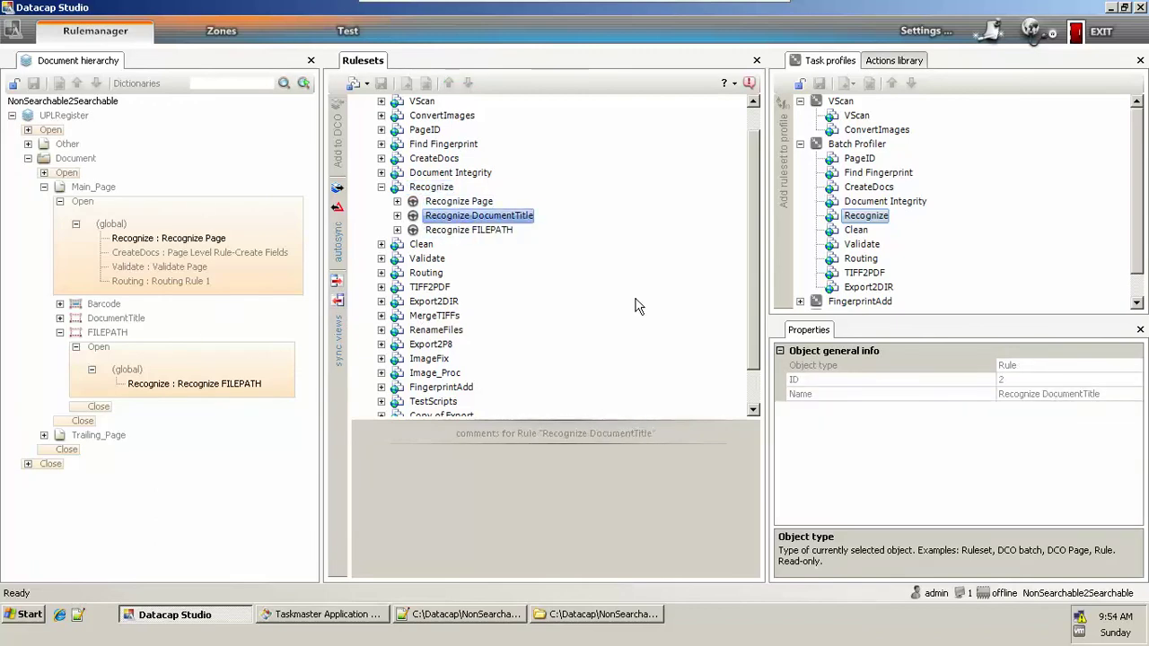
Step: Sync the document hierarchy with the Recognize FILEPATH rule and expand the rule to its function
key(Down)
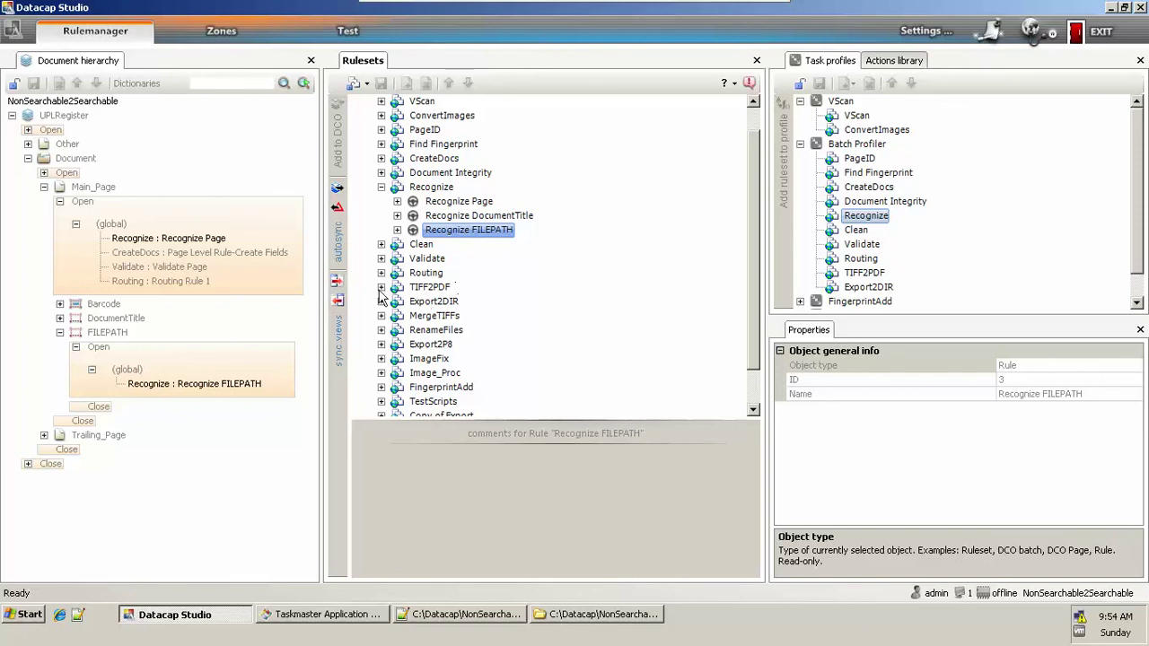
click(334, 305)
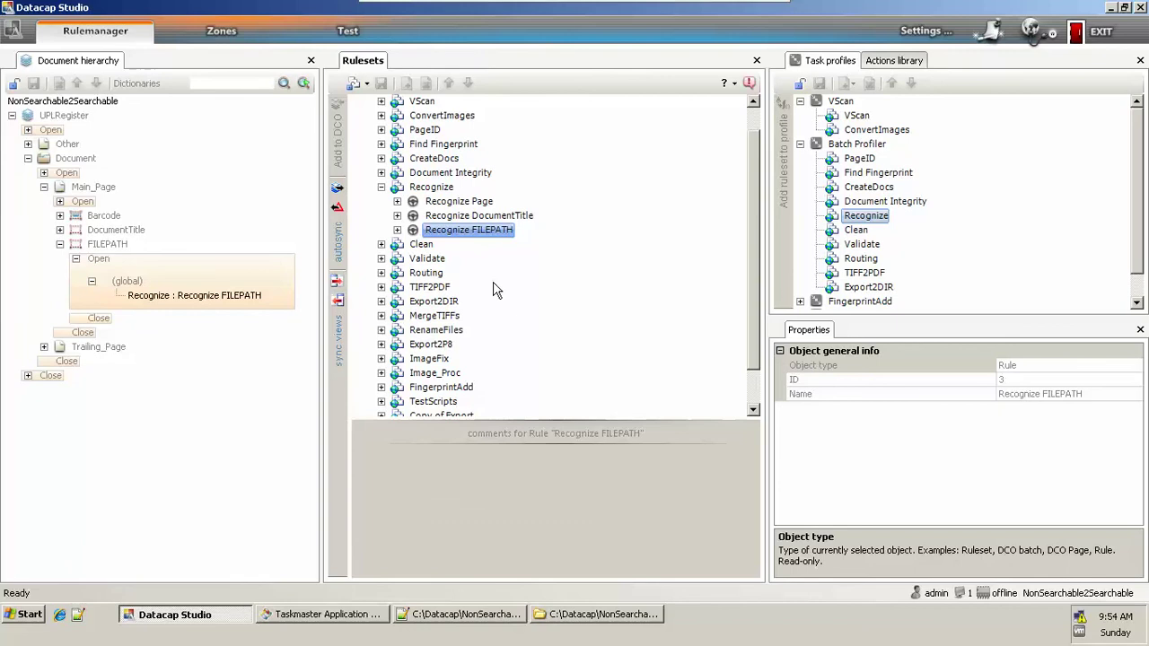
key(Right)
key(Right)
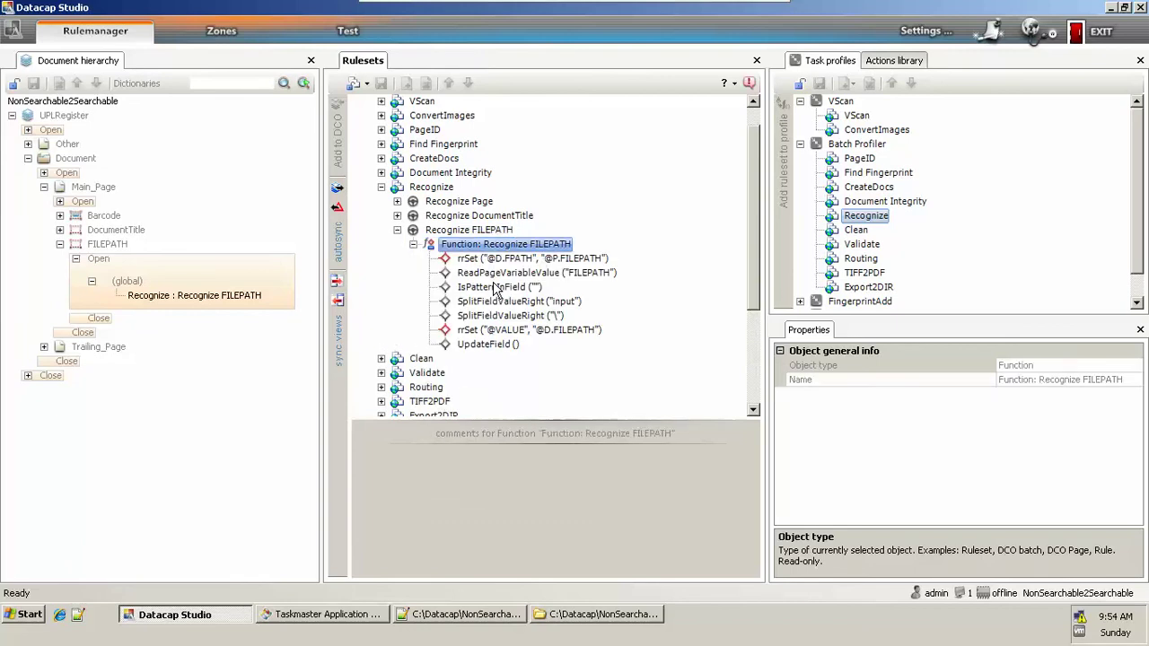
Step: Expand the Recognize Page rule to its function and select the SplitFileName action to examine its parameters
key(Up)
key(Up)
key(Up)
key(Right)
key(Right)
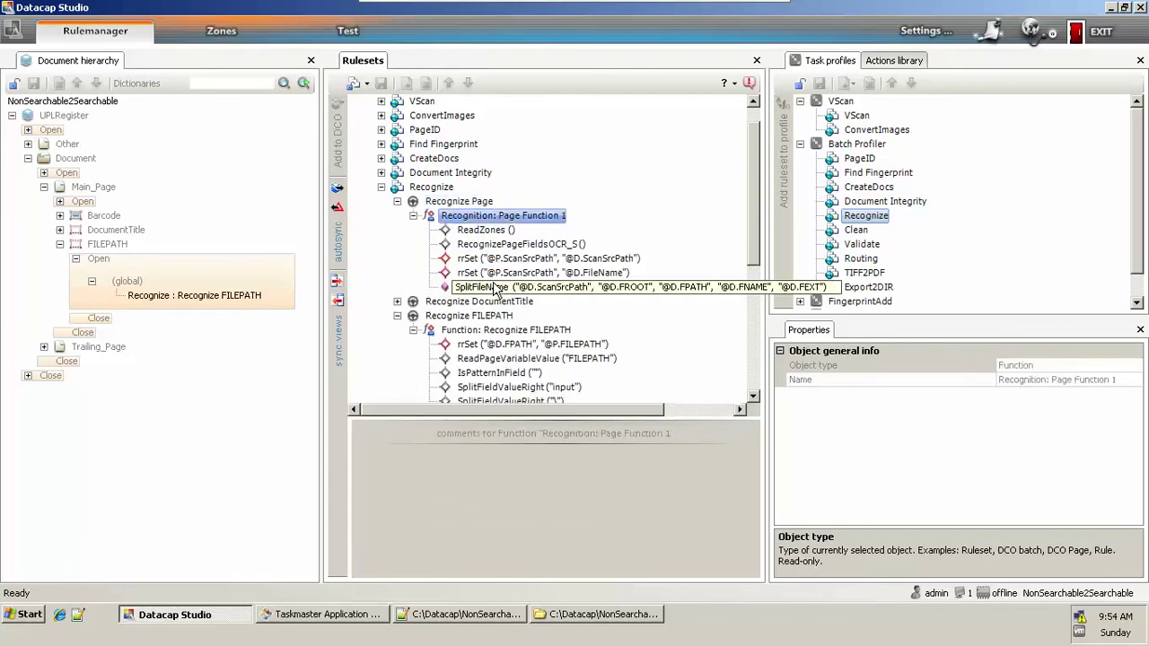
key(Down)
key(Down)
key(Down)
click(492, 287)
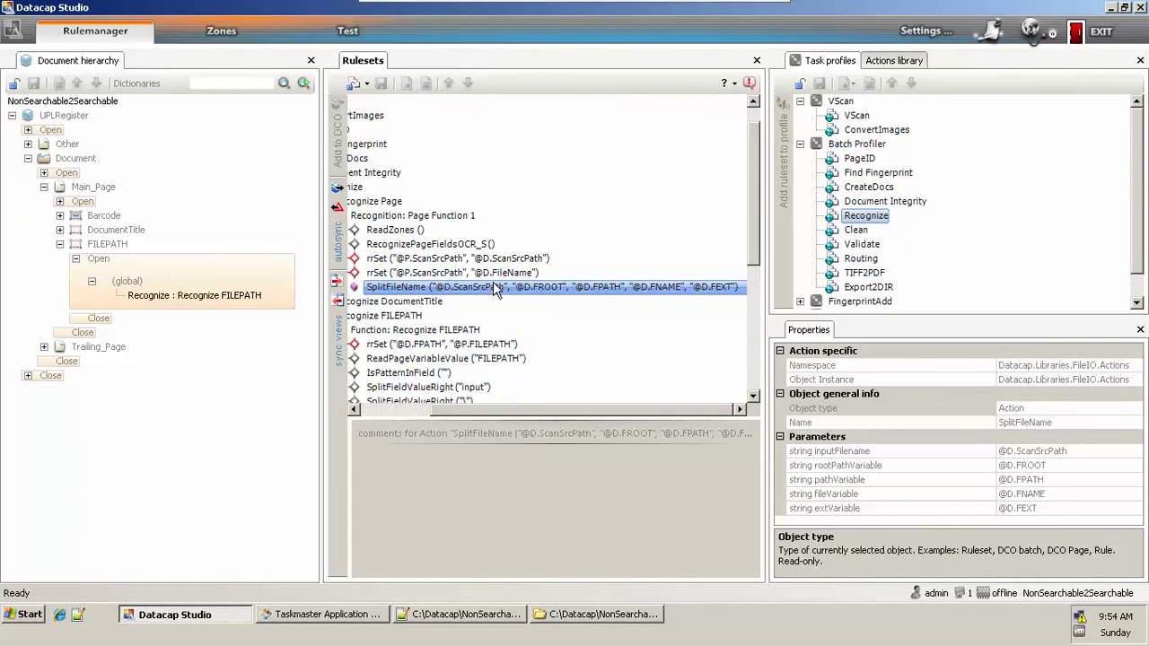
Step: Select the rrSet action of the Recognize FILEPATH function to examine its source and target variables
key(Down)
key(Down)
key(Down)
key(Down)
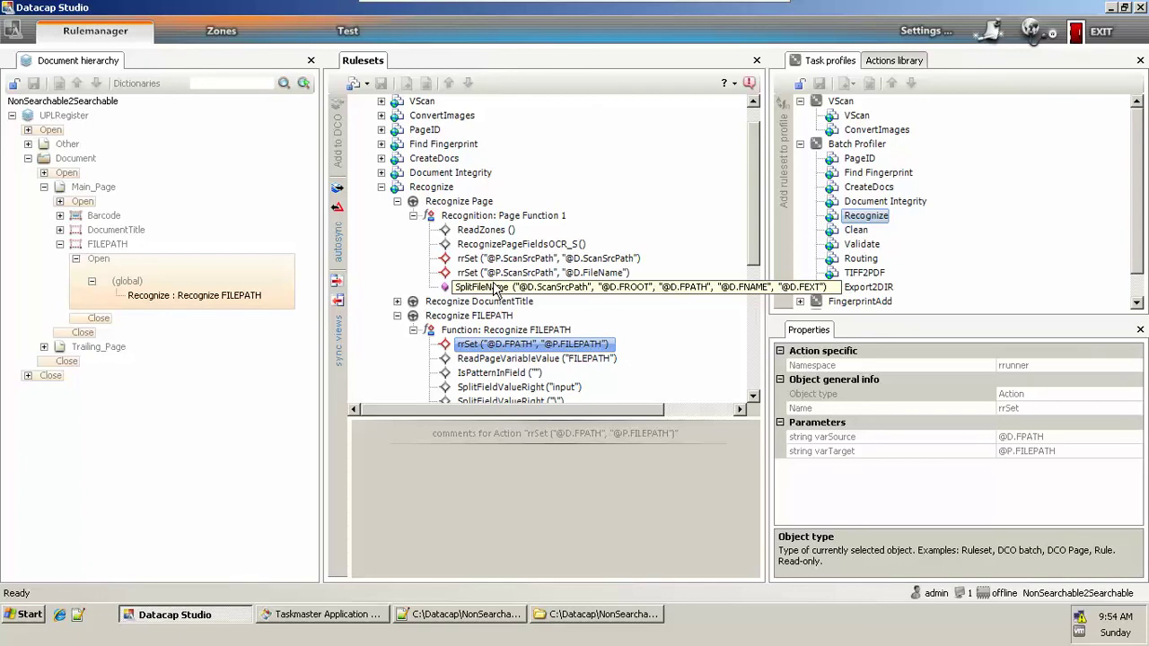
Step: Step through the remaining Recognize FILEPATH actions and examine the parameters of both SplitFieldValueRight actions
key(Down)
key(Down)
key(Down)
key(Down)
key(Down)
key(Down)
key(Down)
key(Down)
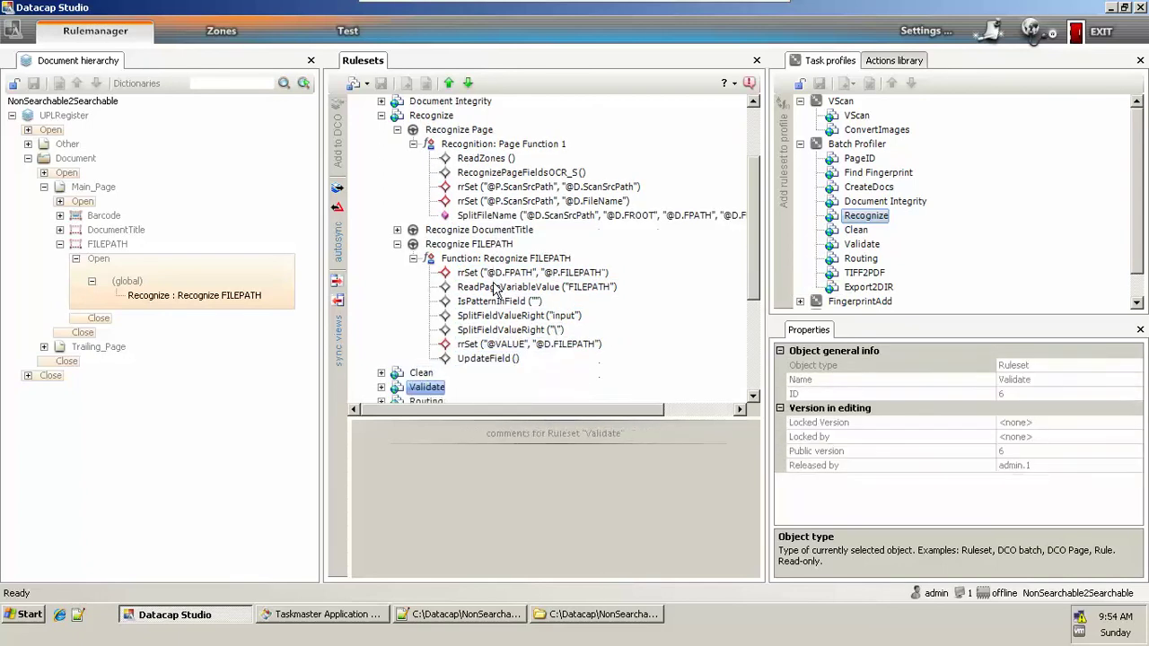
key(Up)
key(Up)
key(Up)
key(Up)
key(Up)
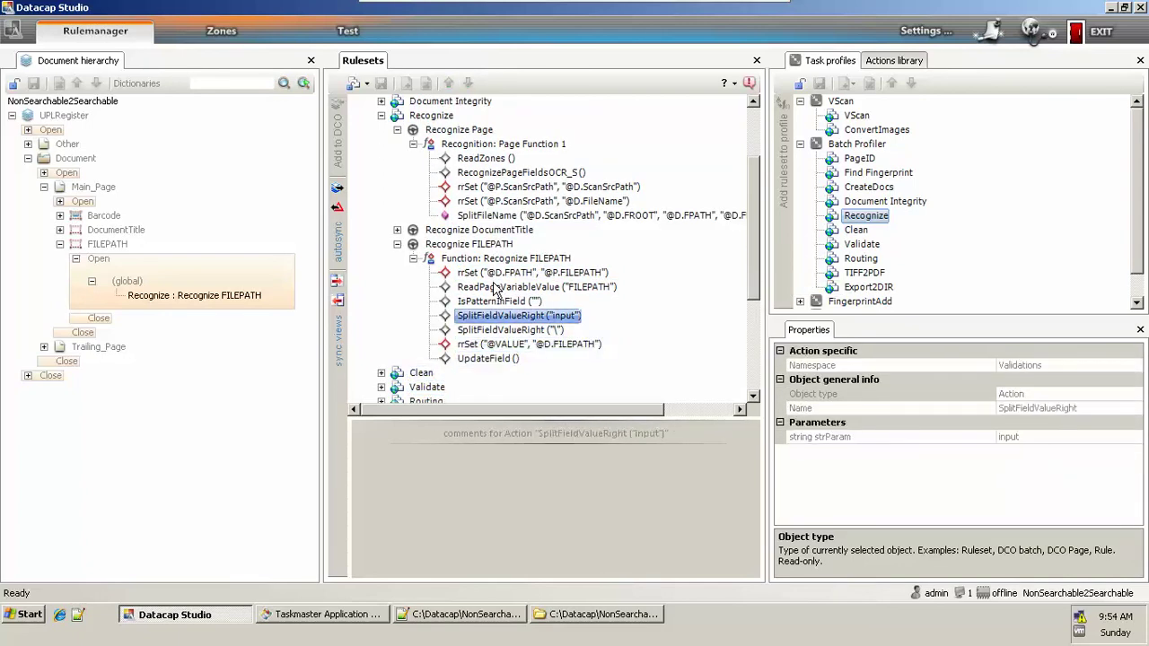
key(Down)
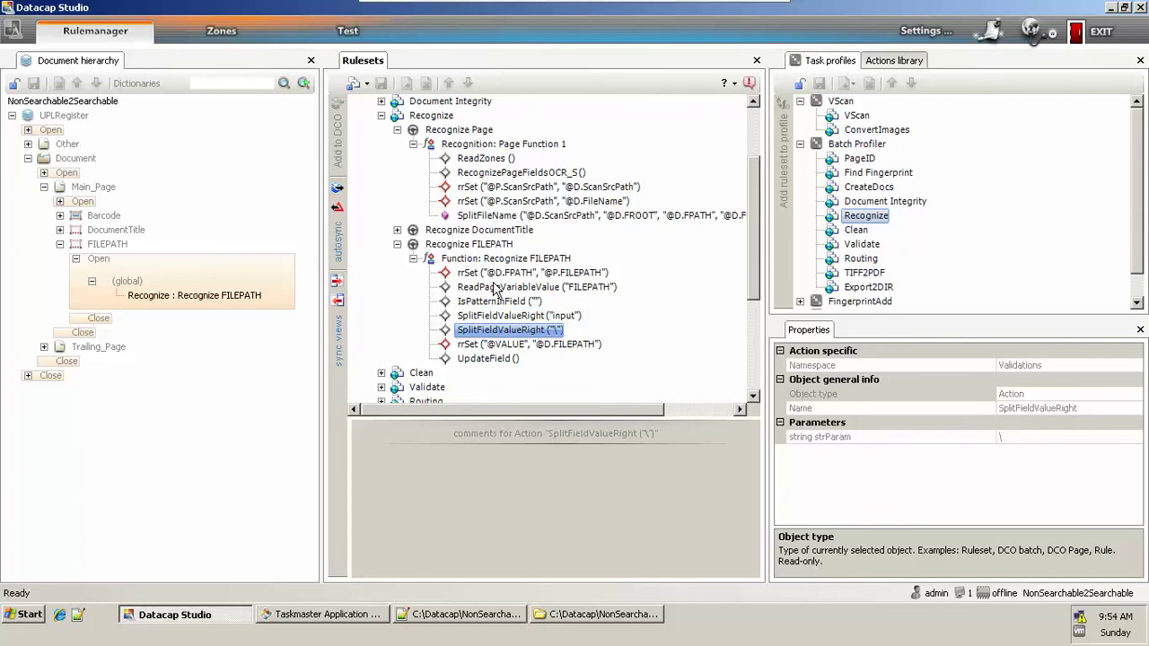
Step: Switch to Windows Explorer, open the NonSearchable2Searchable images\Input folder and select LETTER.pdf
click(478, 617)
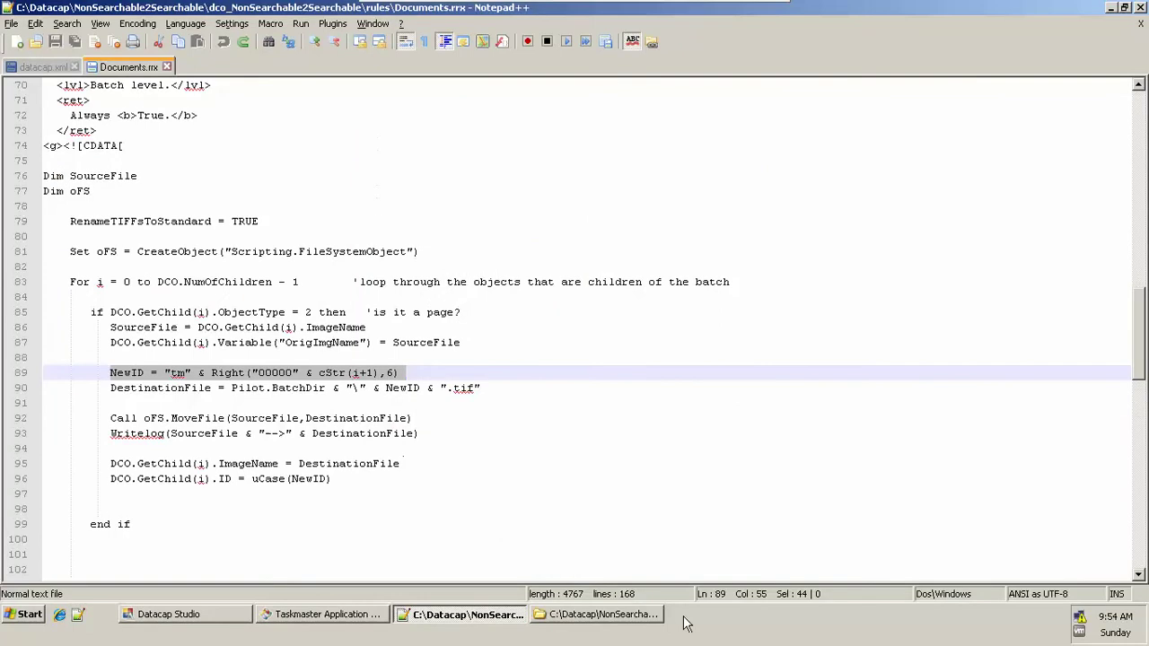
click(597, 614)
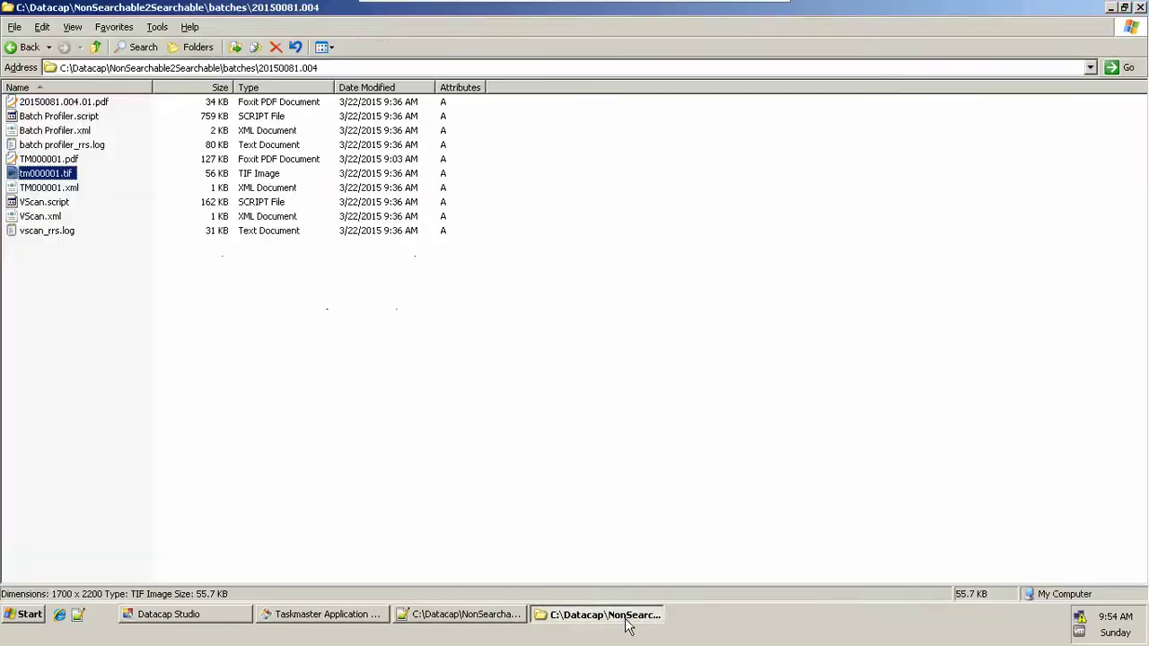
click(95, 47)
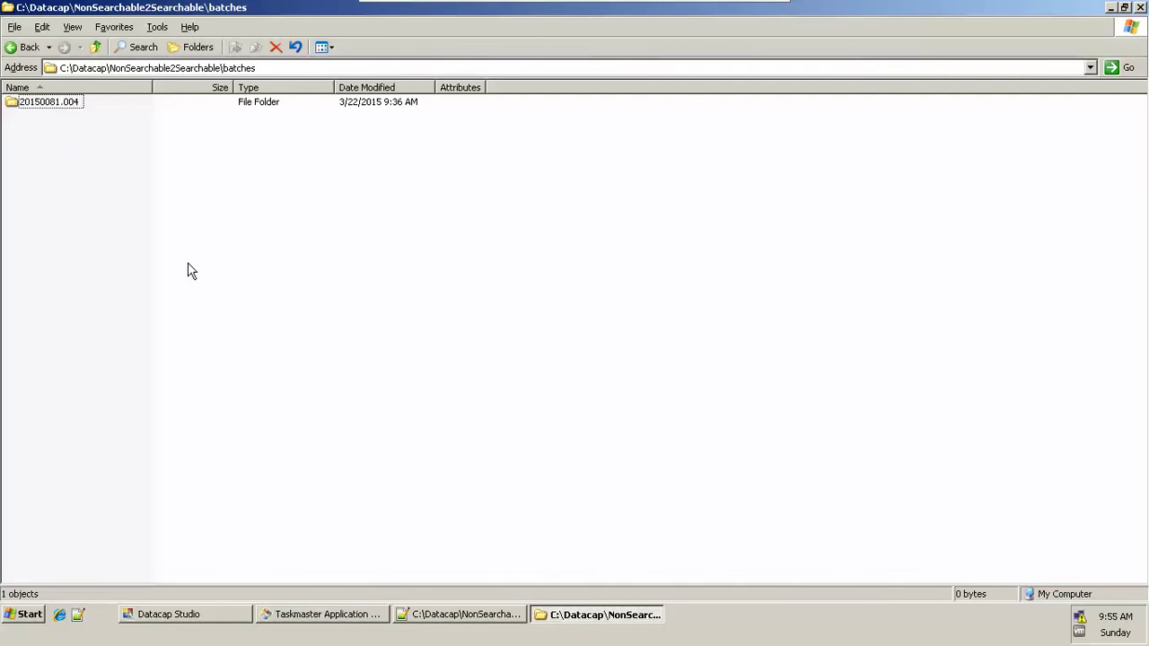
key(BackSpace)
key(i)
key(Return)
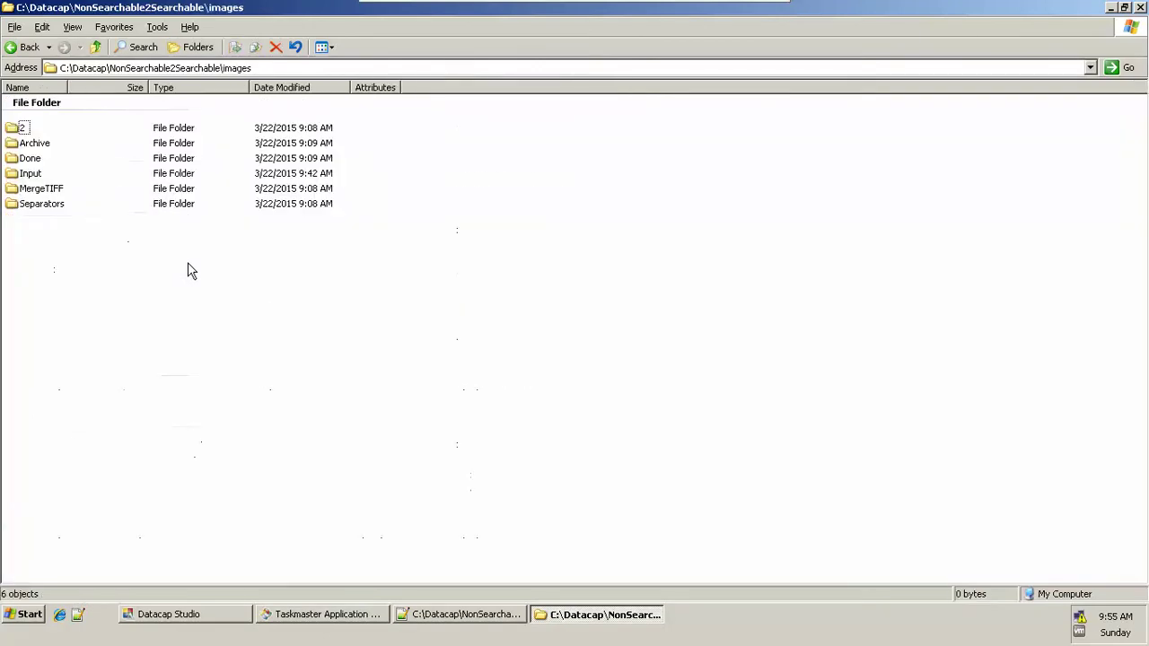
key(i)
key(Return)
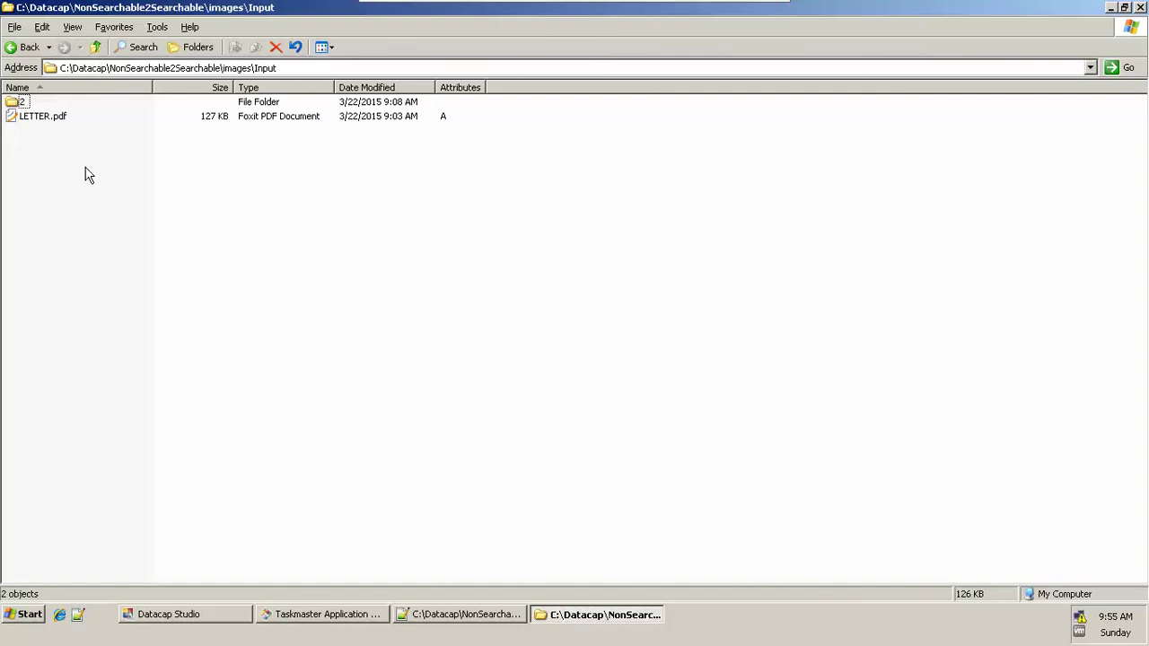
click(281, 69)
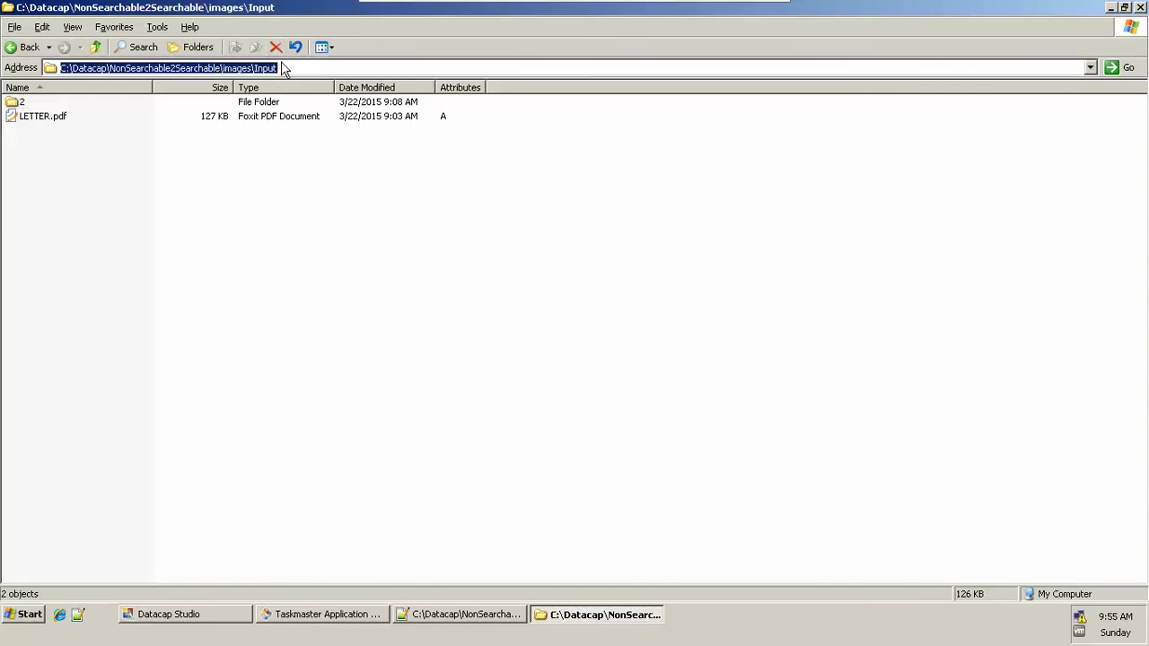
click(42, 121)
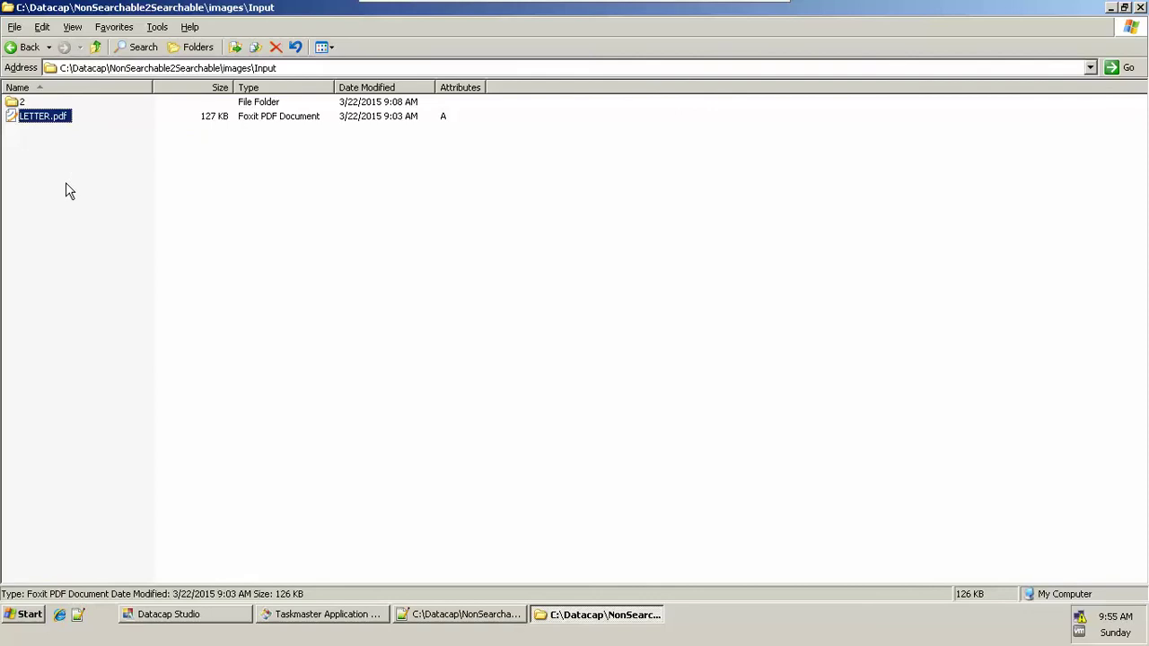
Step: Switch back to Datacap Studio and select the UpdateField action in the Recognize FILEPATH function
key(alt+Tab)
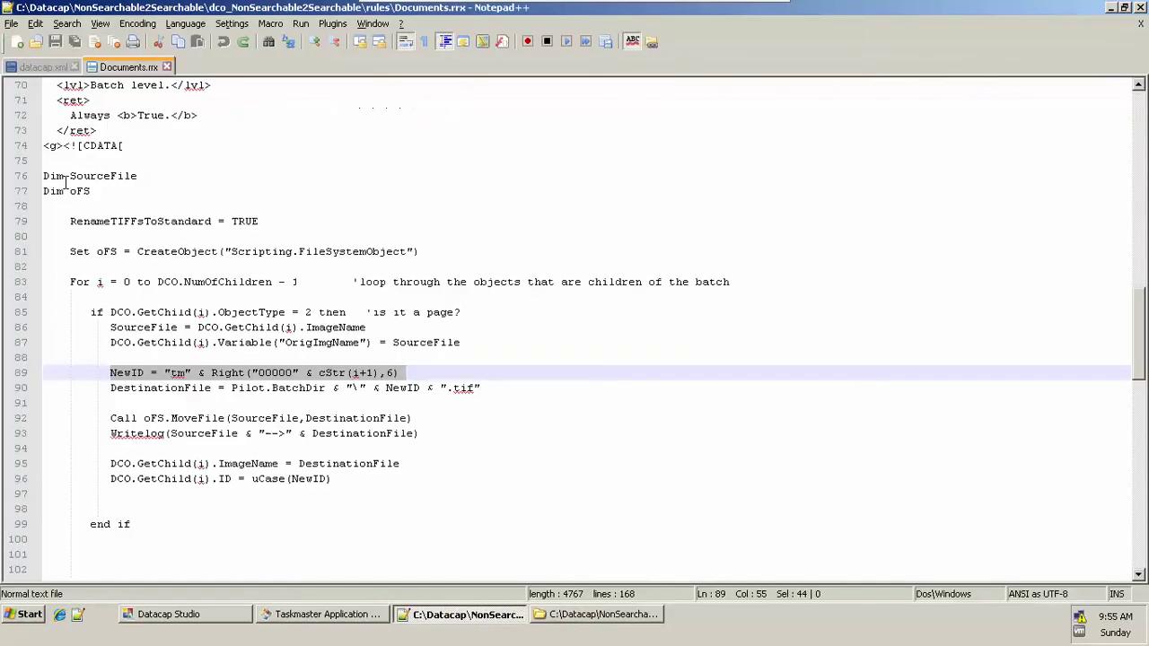
key(alt+Tab)
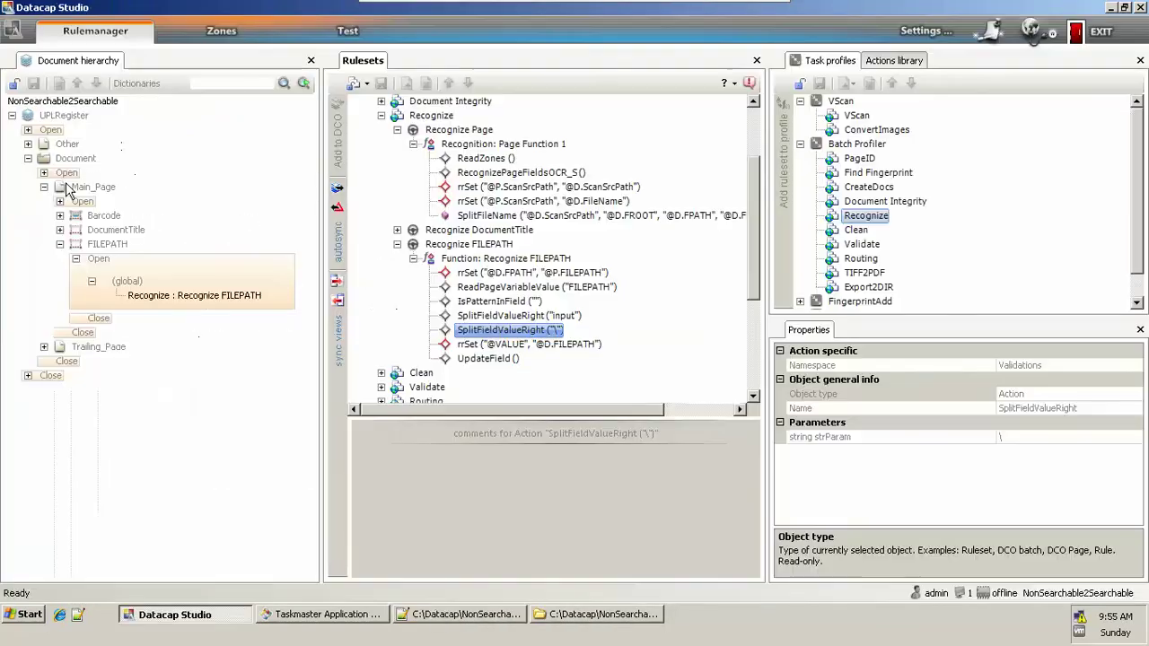
click(495, 359)
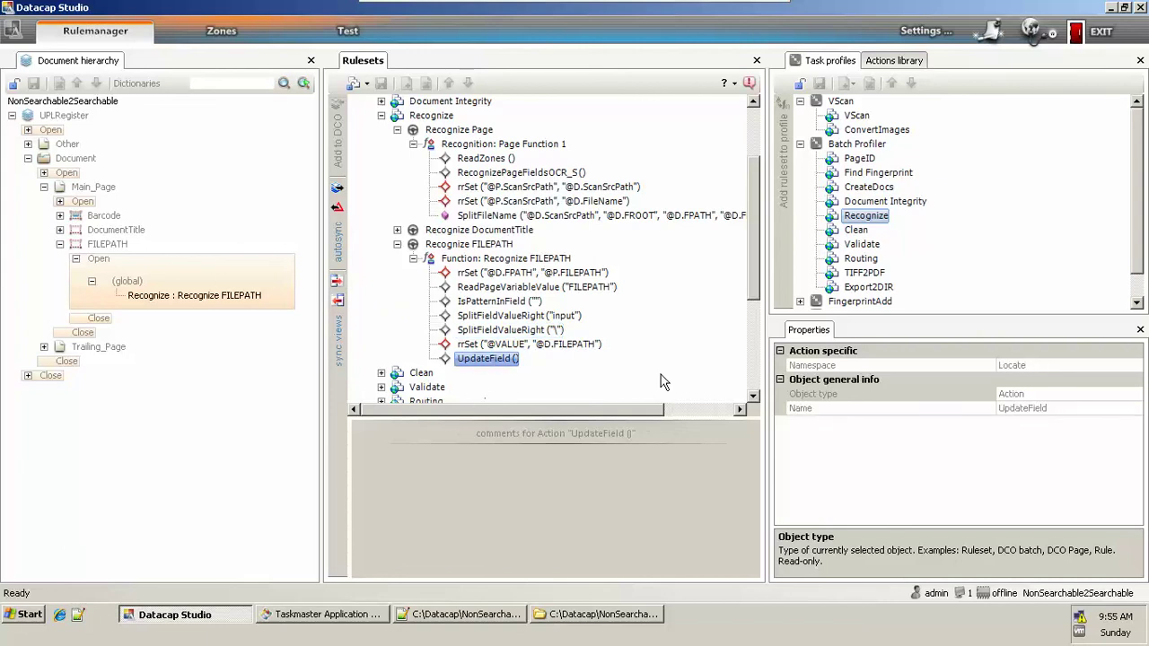
Step: Expand the Validate ruleset and sync the document hierarchy with the ruleset and with its Validate DocumentTitle rule
key(Down)
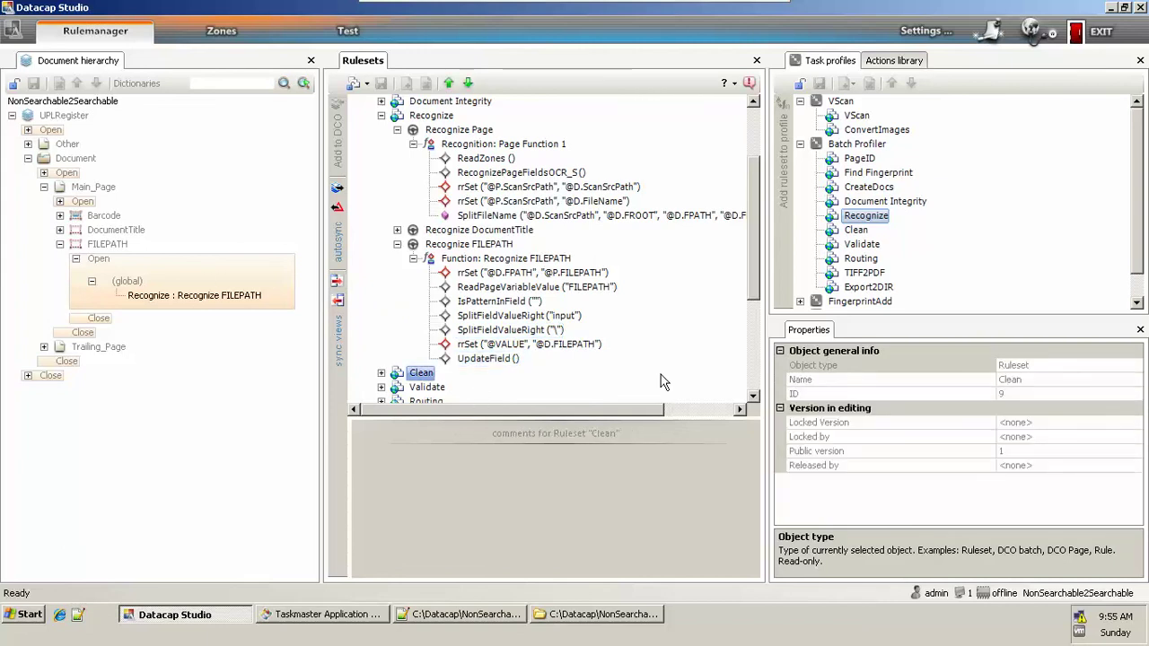
key(Down)
key(Right)
key(Down)
key(Down)
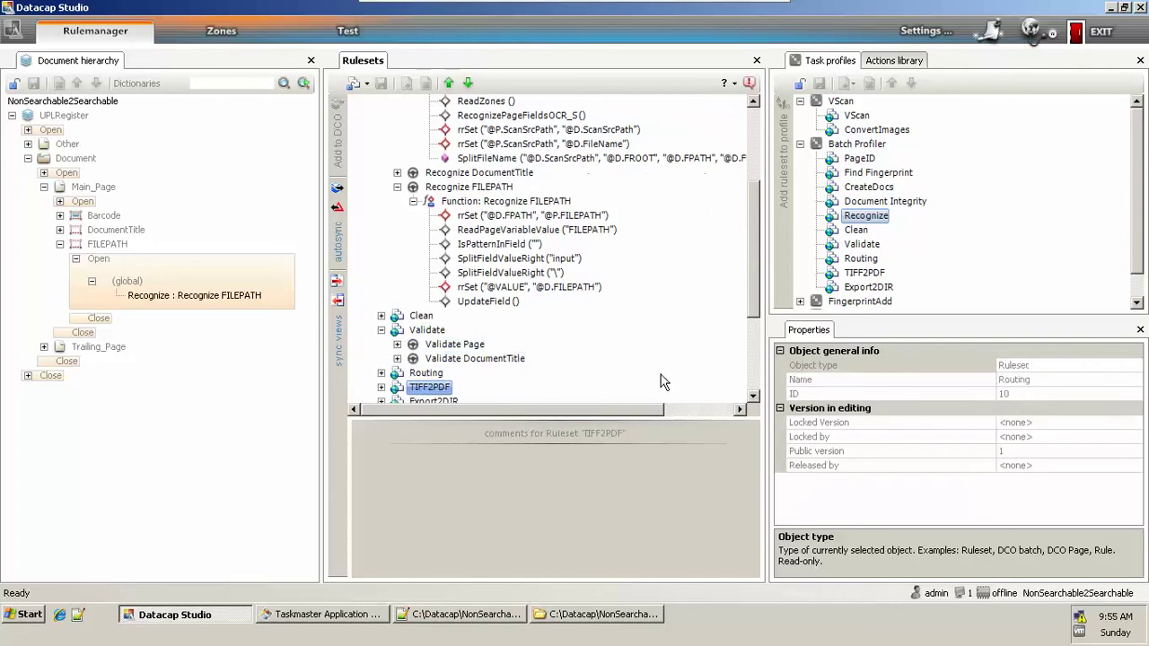
key(Left)
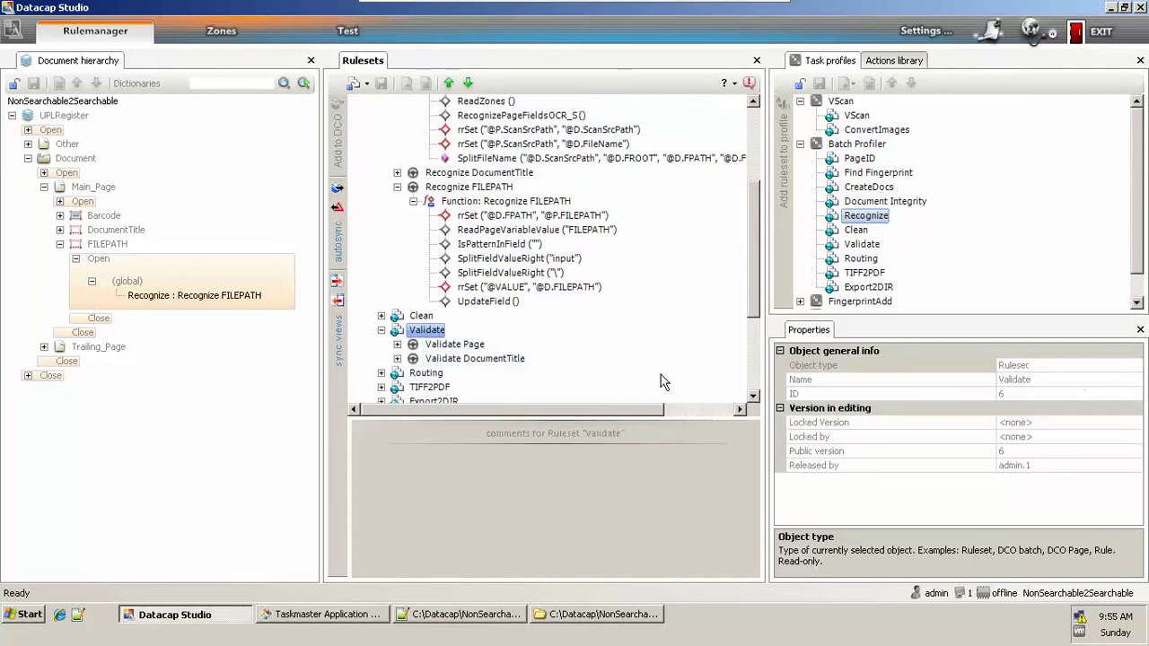
click(338, 300)
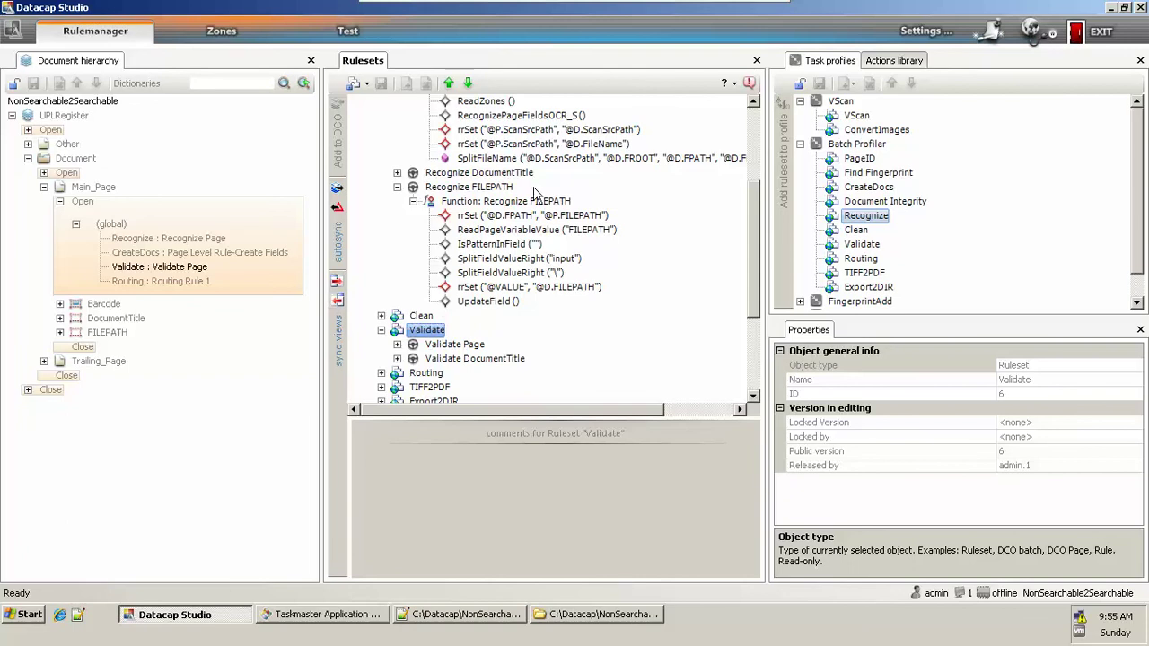
click(472, 359)
click(338, 302)
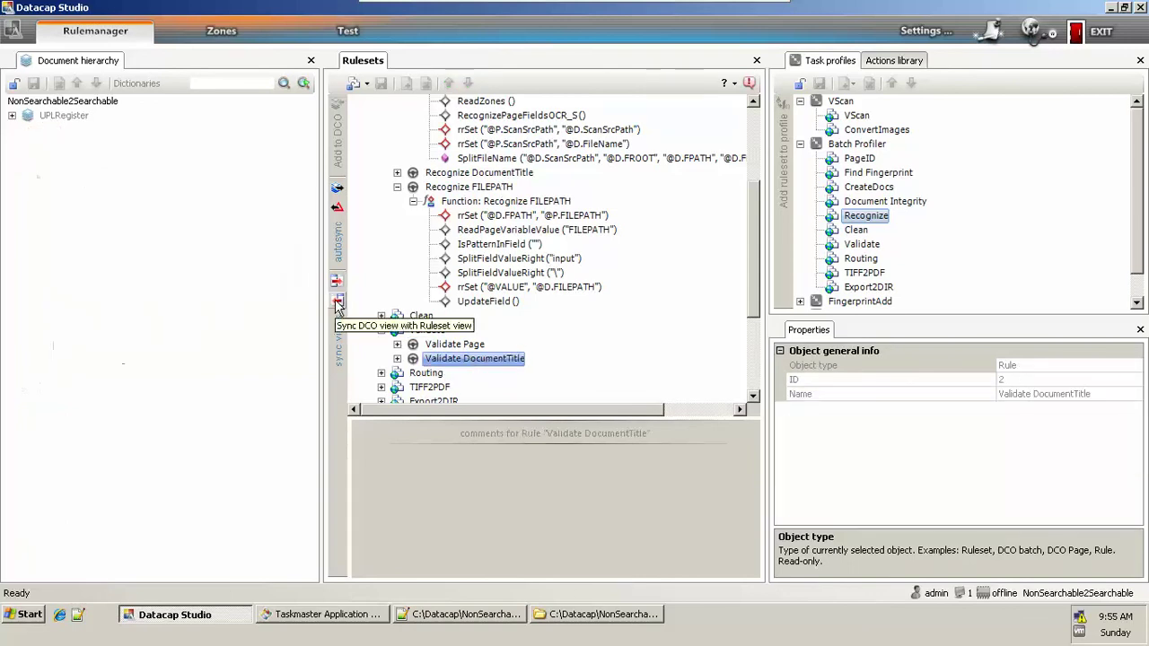
Step: Collapse the Validate ruleset and select the Routing ruleset
click(458, 345)
key(Up)
key(Up)
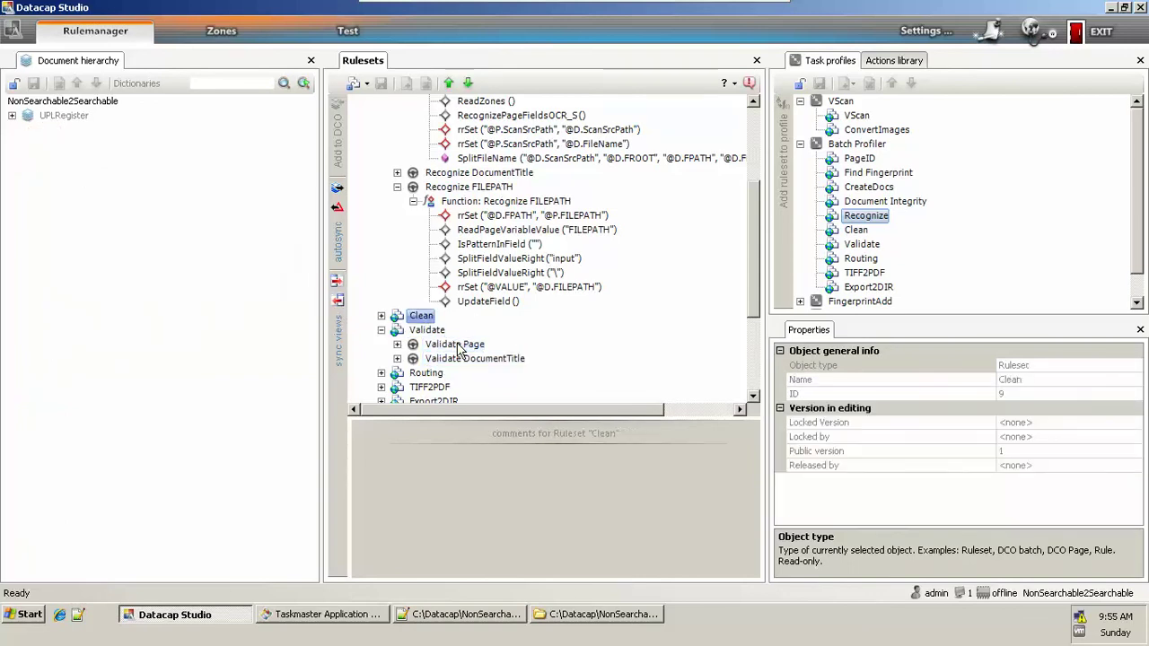
key(Down)
key(Left)
key(Down)
key(Down)
key(Up)
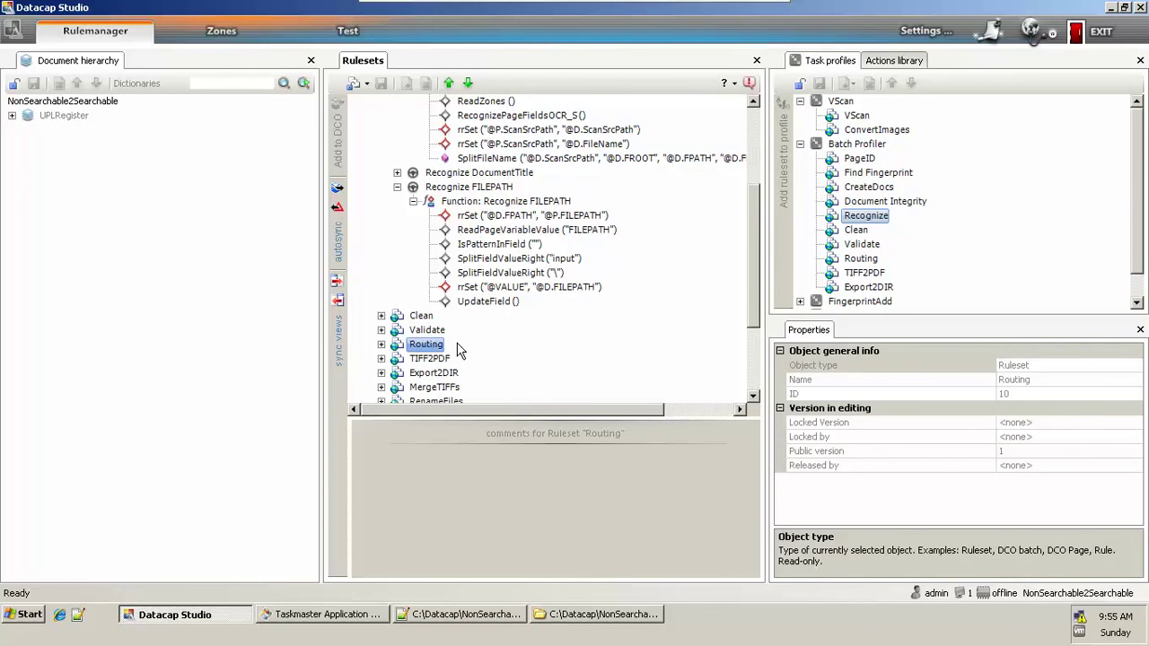
Step: Expand the TIFF2PDF ruleset and its RecogPDF rule
key(Down)
key(Right)
key(Down)
key(Right)
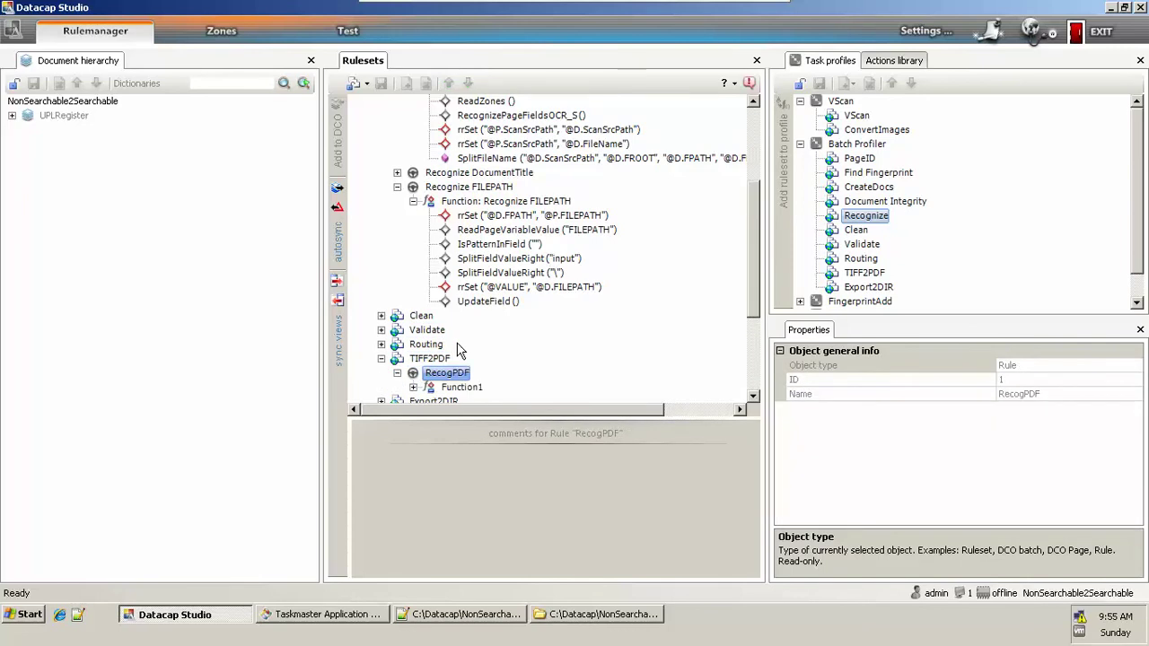
Step: Expand Function1 of the RecogPDF rule, select its RecognizeToPDFOCR_A action and sync the document hierarchy with it
key(Down)
key(Down)
key(Up)
key(Right)
key(Down)
key(Down)
key(Down)
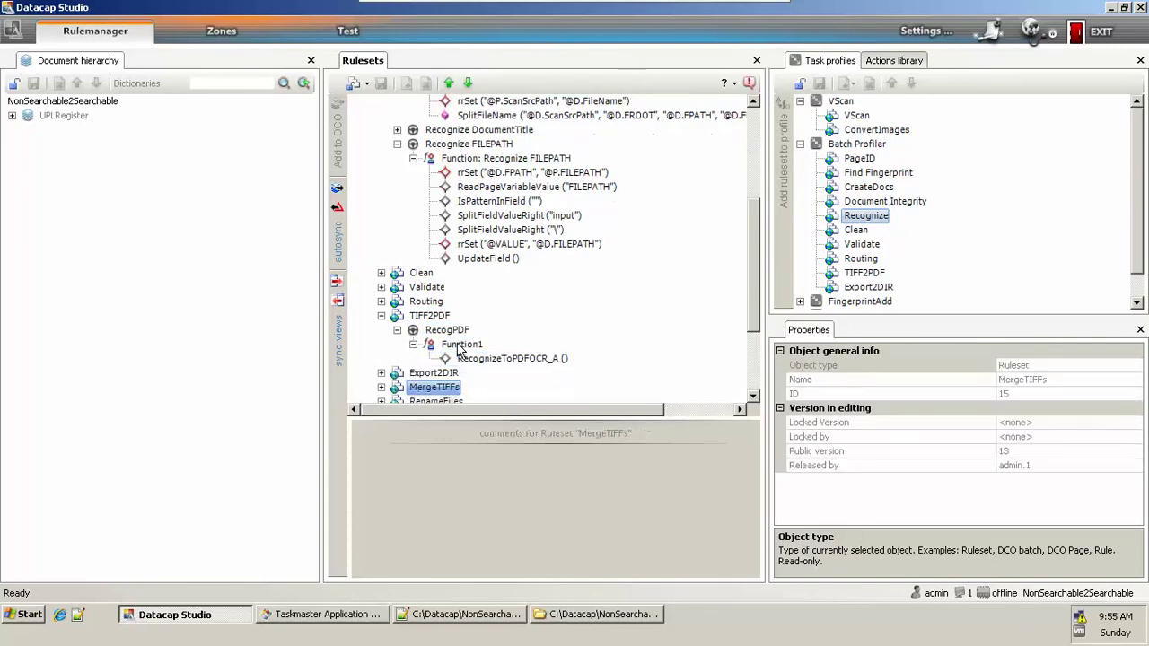
key(Up)
key(Up)
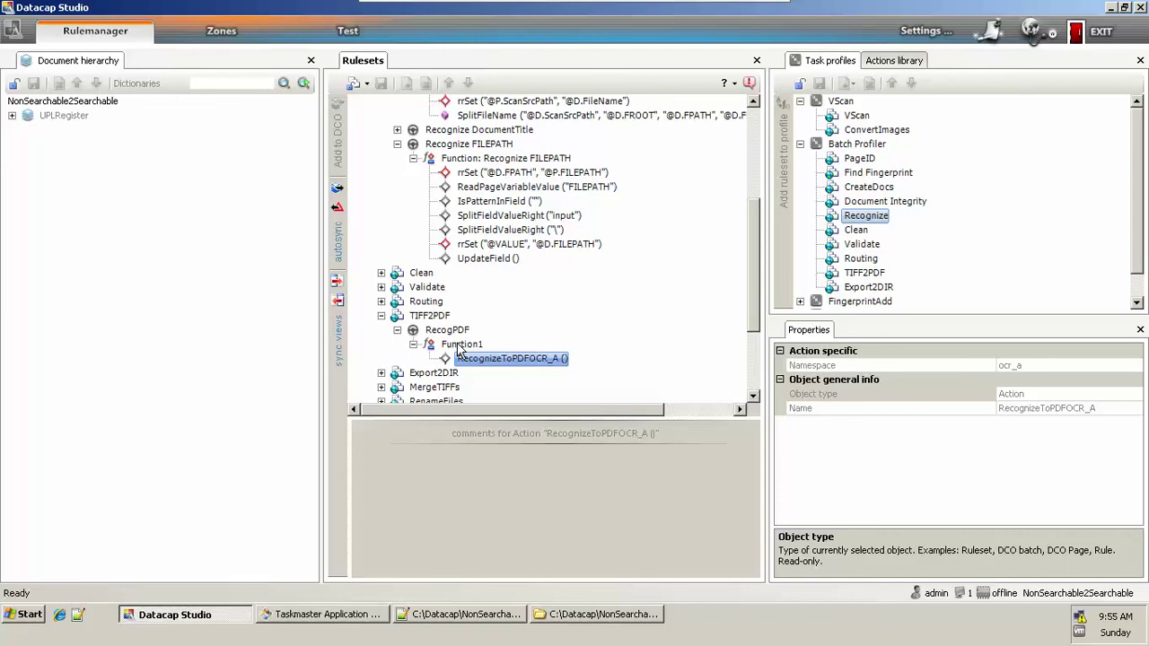
click(338, 300)
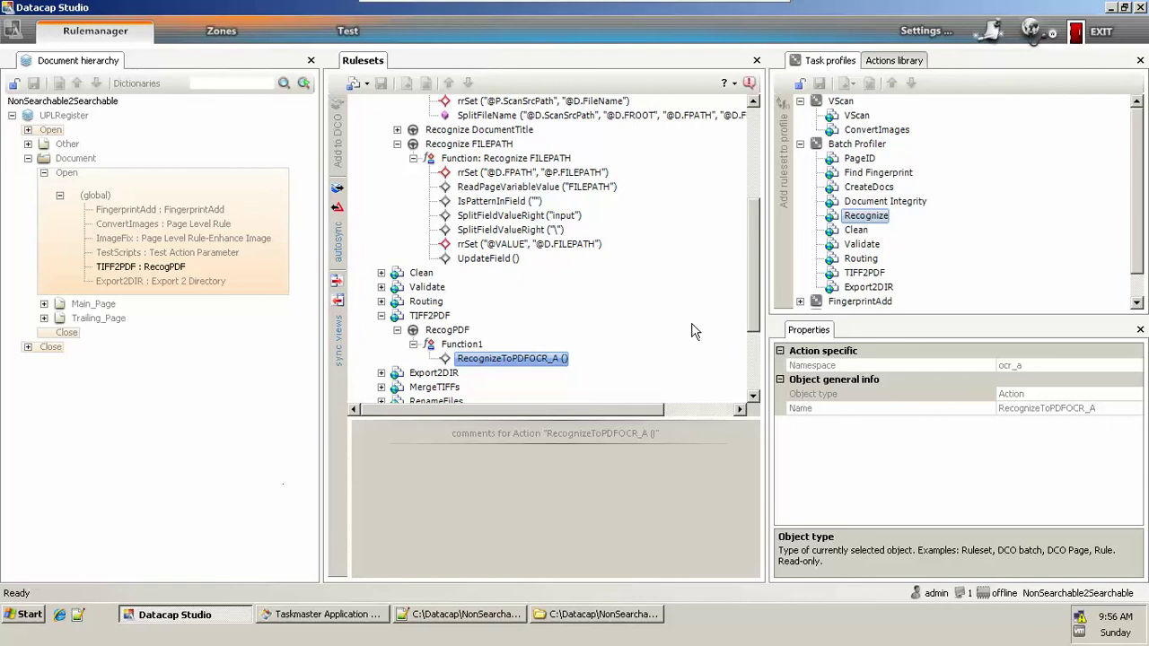
Step: Expand the Export2DIR ruleset through its Export 2 Directory rule and function down to the individual actions
key(Down)
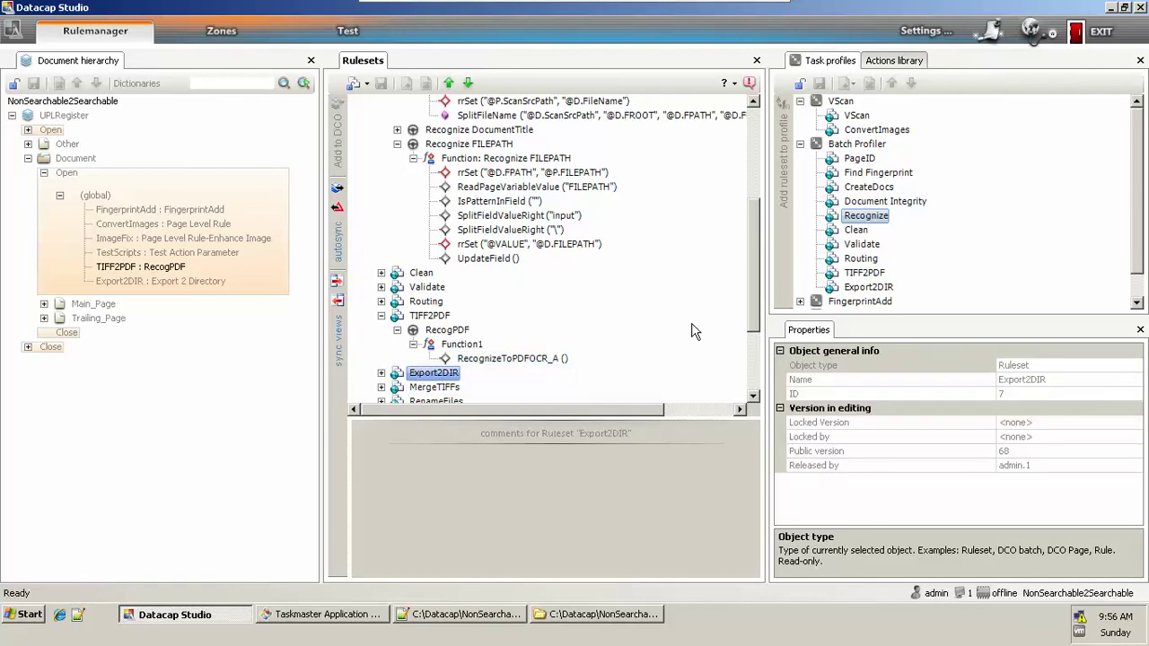
key(Right)
key(Down)
key(Right)
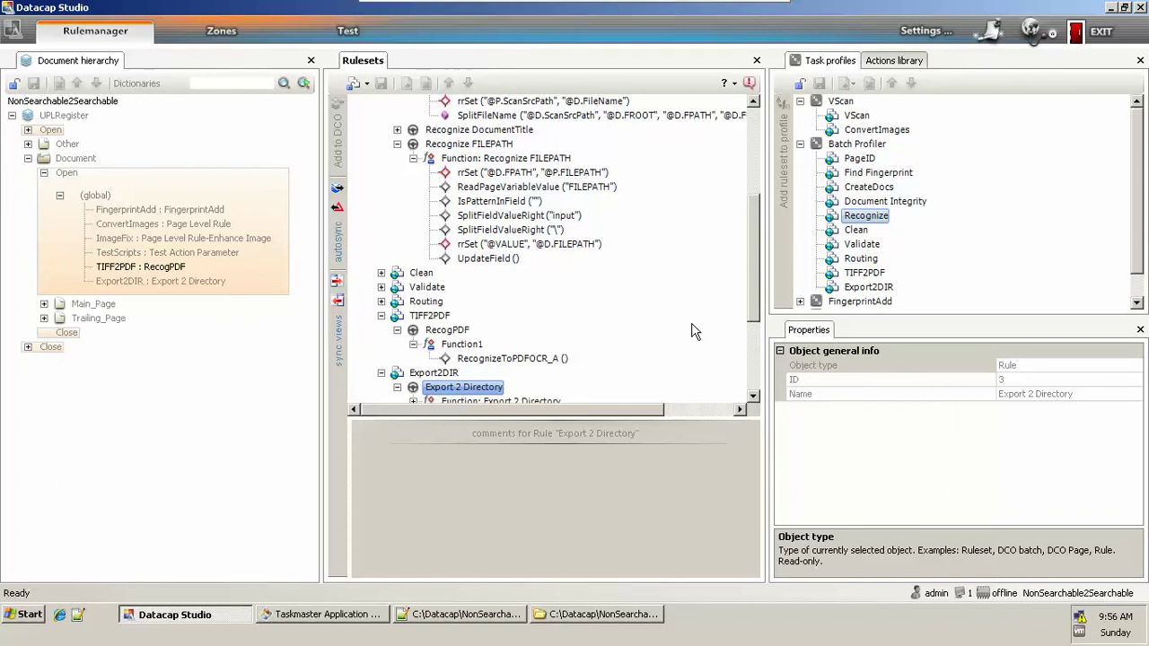
key(Down)
key(Right)
key(Down)
key(Down)
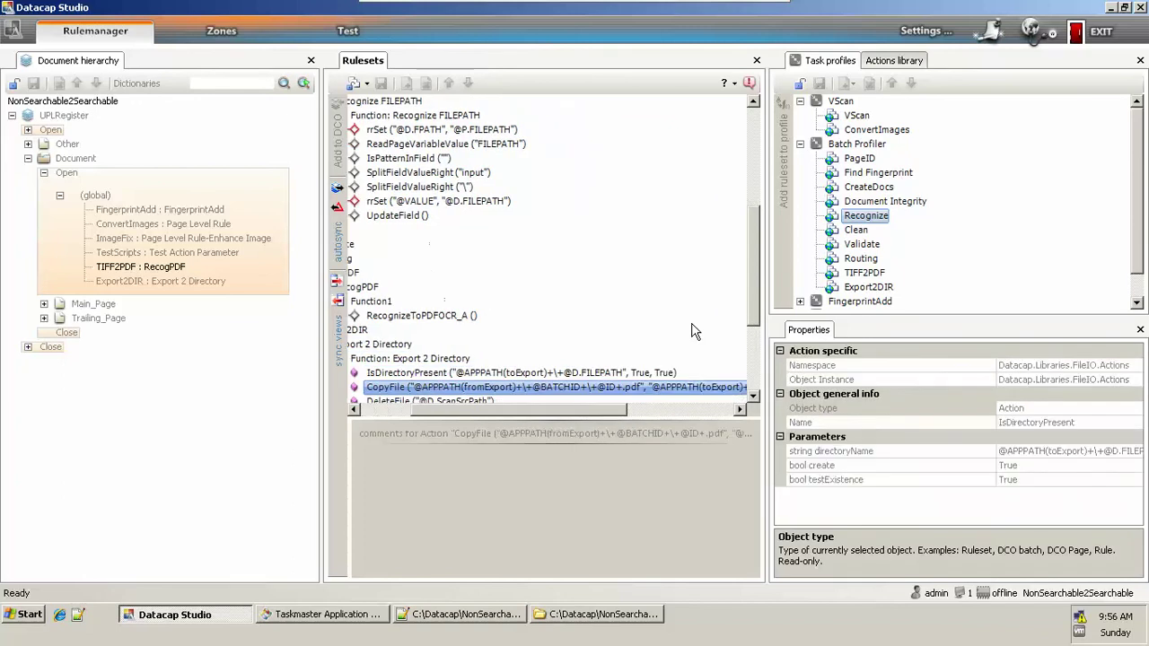
Step: Step through the Export 2 Directory actions, examining the parameters of CopyFile and DeleteFile
key(Down)
key(Down)
key(Up)
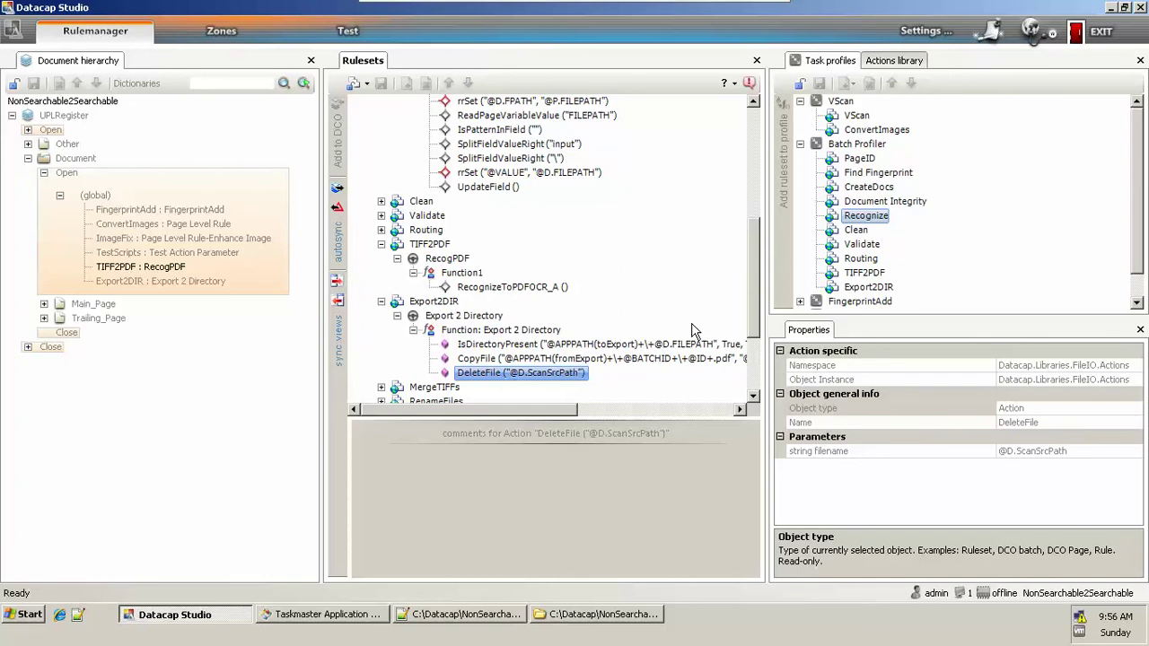
key(Up)
key(Up)
key(Down)
key(Down)
key(Down)
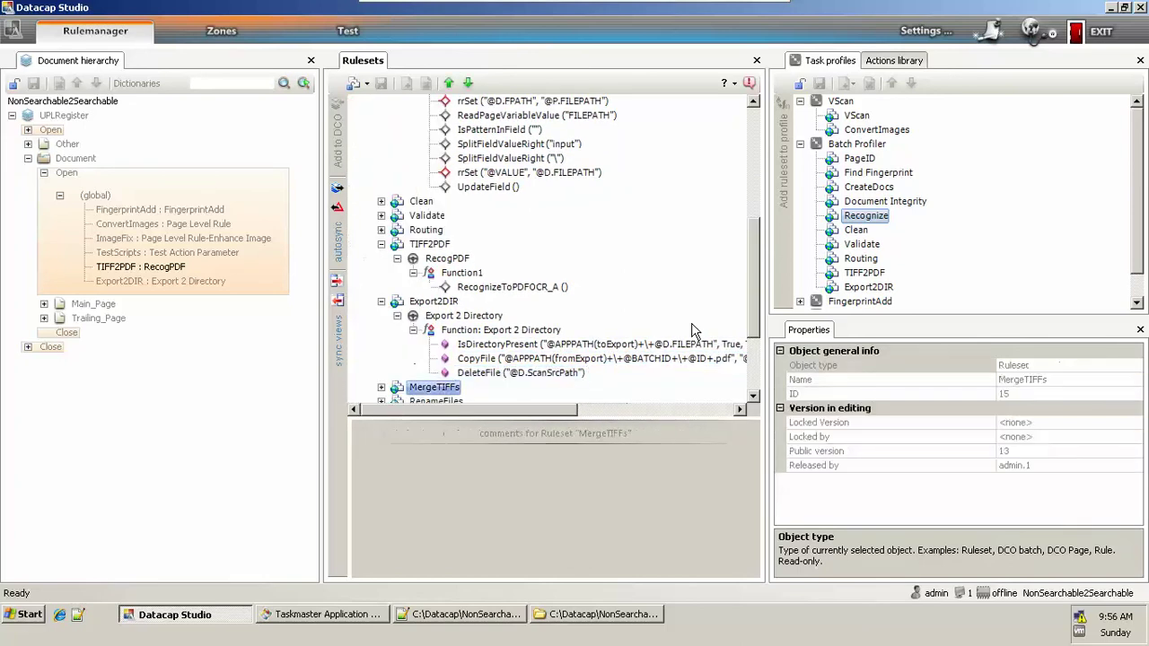
Step: Expand the MergeTIFFs ruleset and its Merge TIFF rule
key(Right)
key(Up)
key(Up)
key(Down)
key(Down)
key(Down)
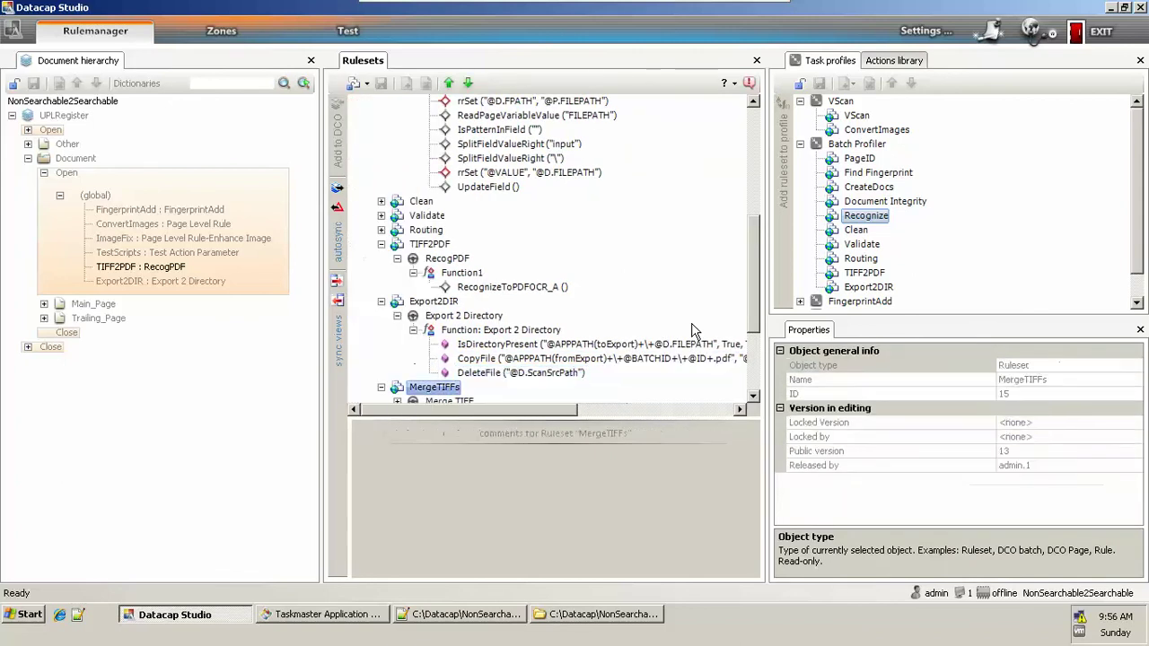
key(Up)
key(Down)
key(Right)
key(Down)
key(Down)
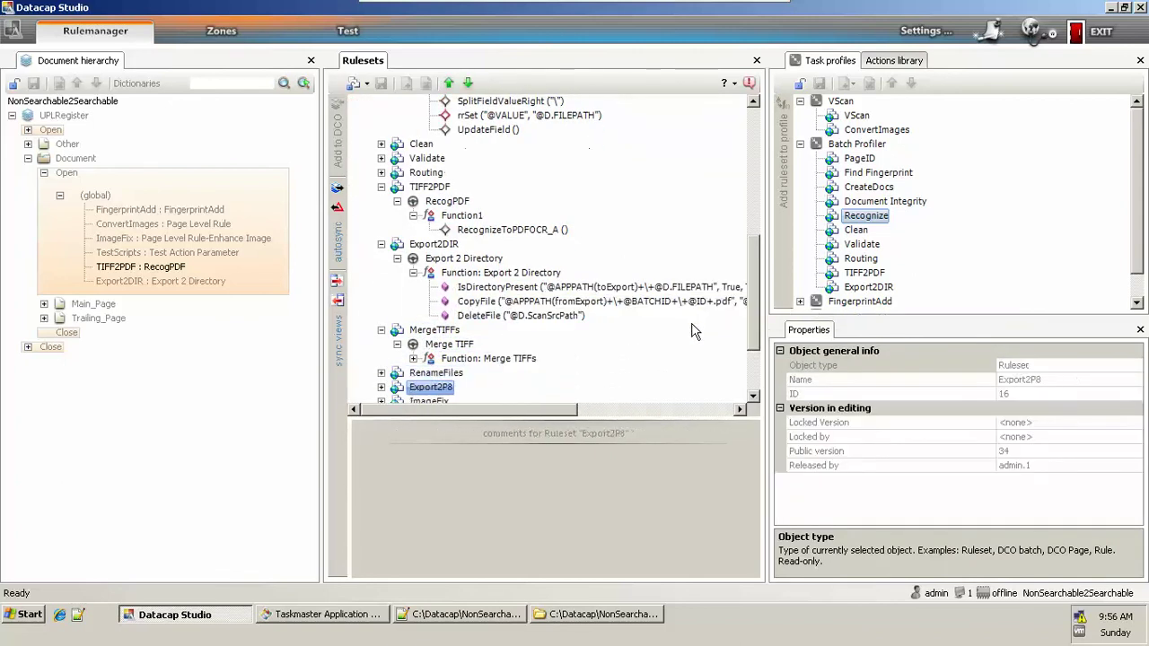
Step: Expand the Merge TIFFs function and look through its actions, moving on to the Export2P8 ruleset
key(Up)
key(Right)
key(Down)
key(Down)
key(Down)
key(Down)
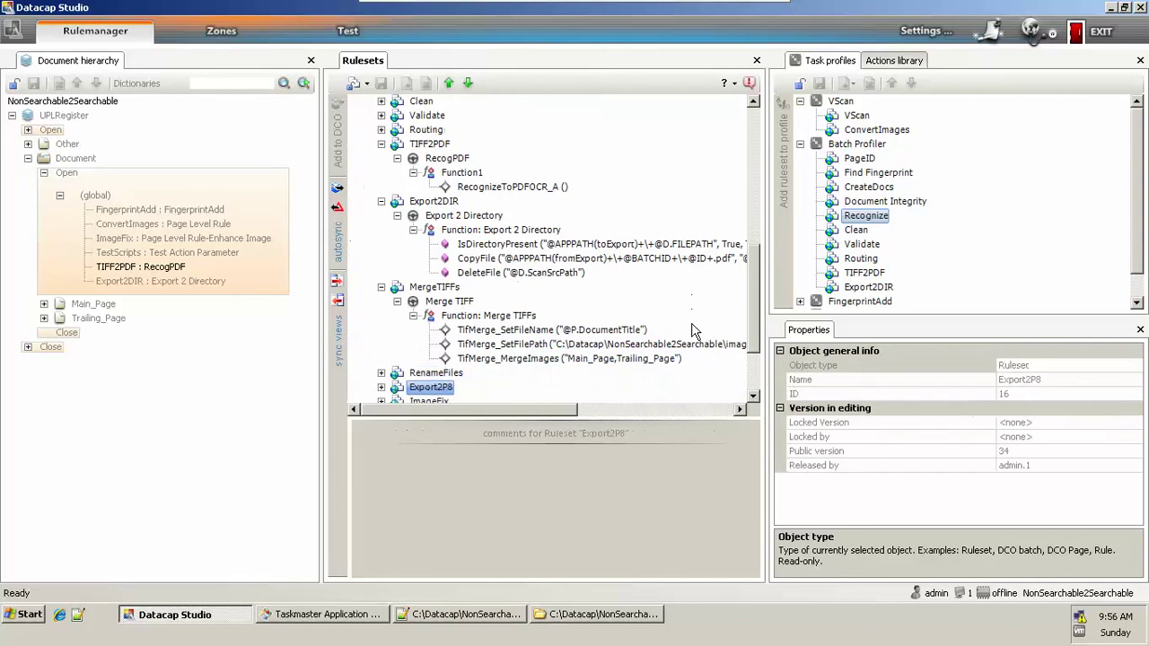
Step: Create a new test batch for the Main Job's VScan task and run it
key(Up)
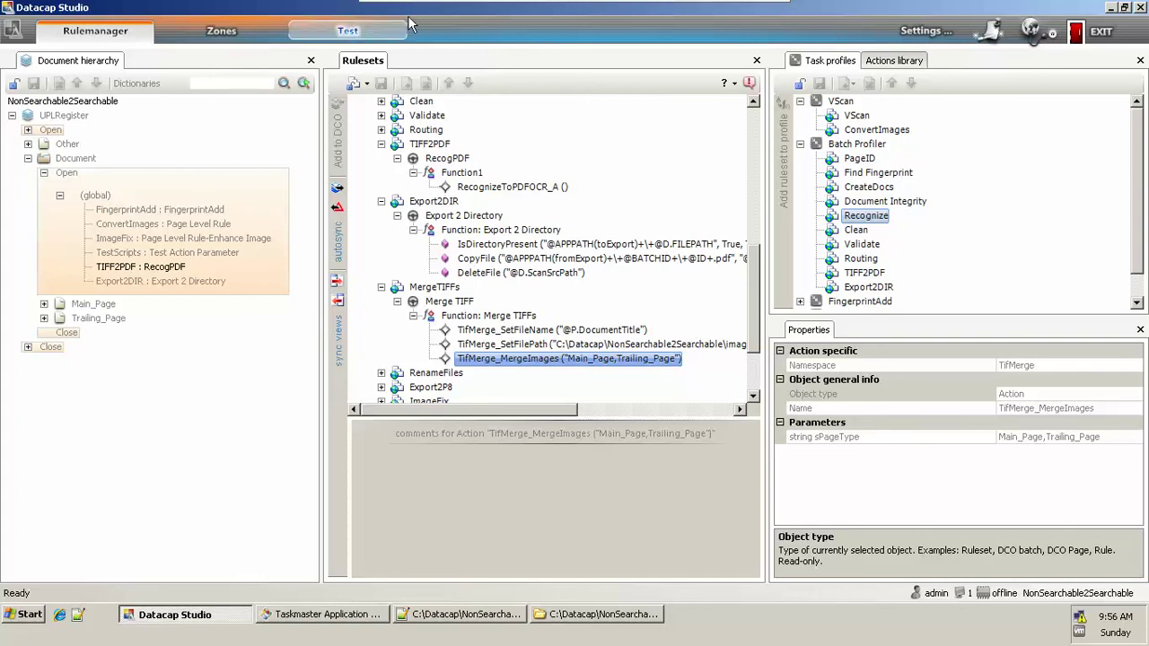
click(355, 33)
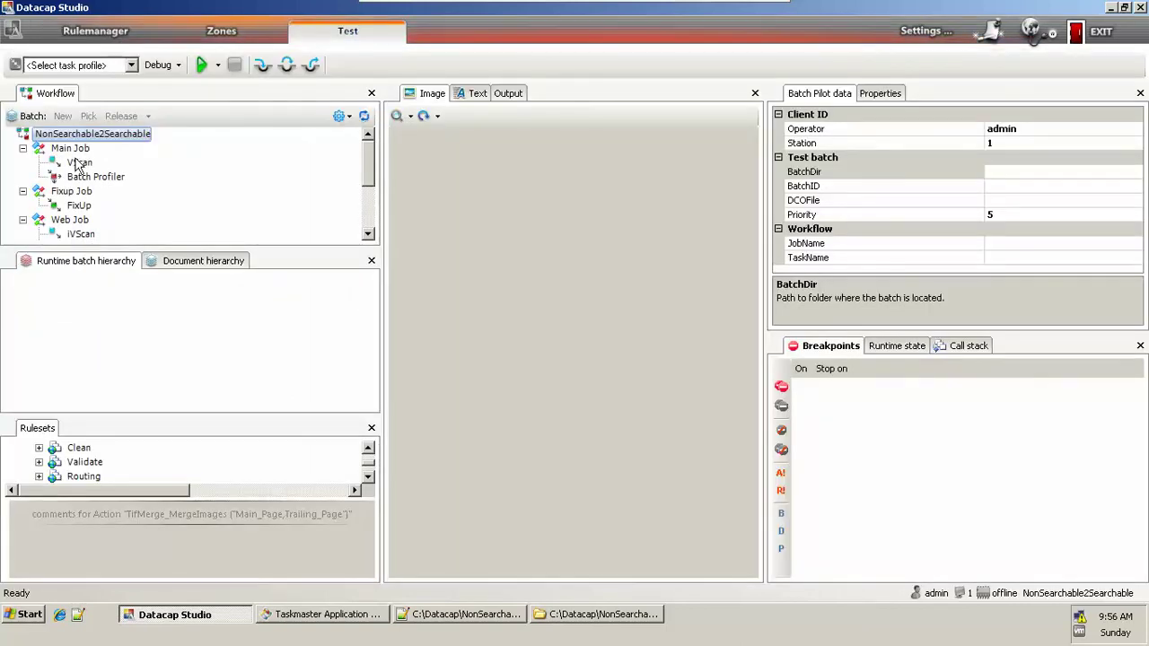
click(77, 162)
click(65, 118)
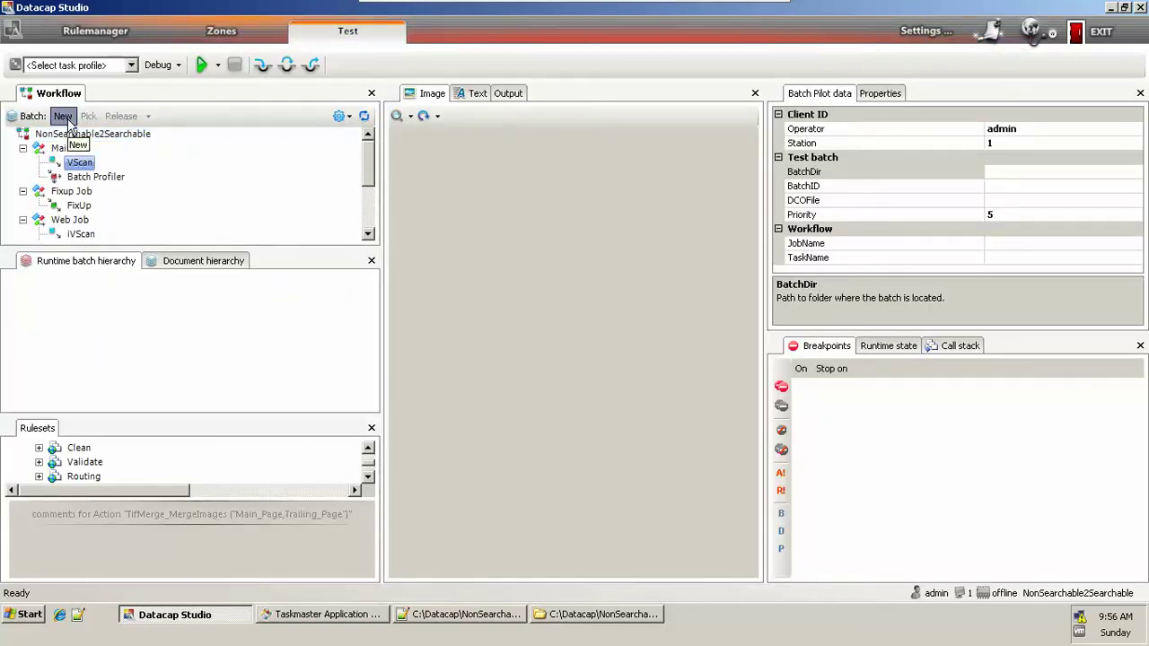
click(202, 66)
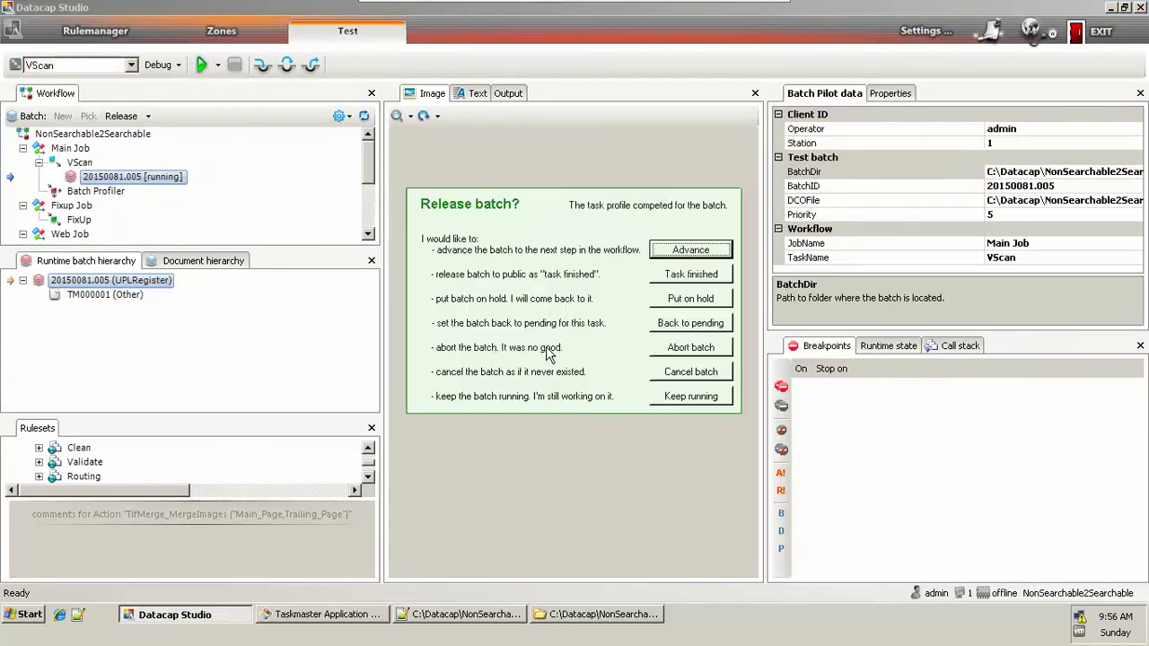
Step: Advance the batch to Batch Profiler, run that task profile, and advance the finished batch out of it
click(694, 255)
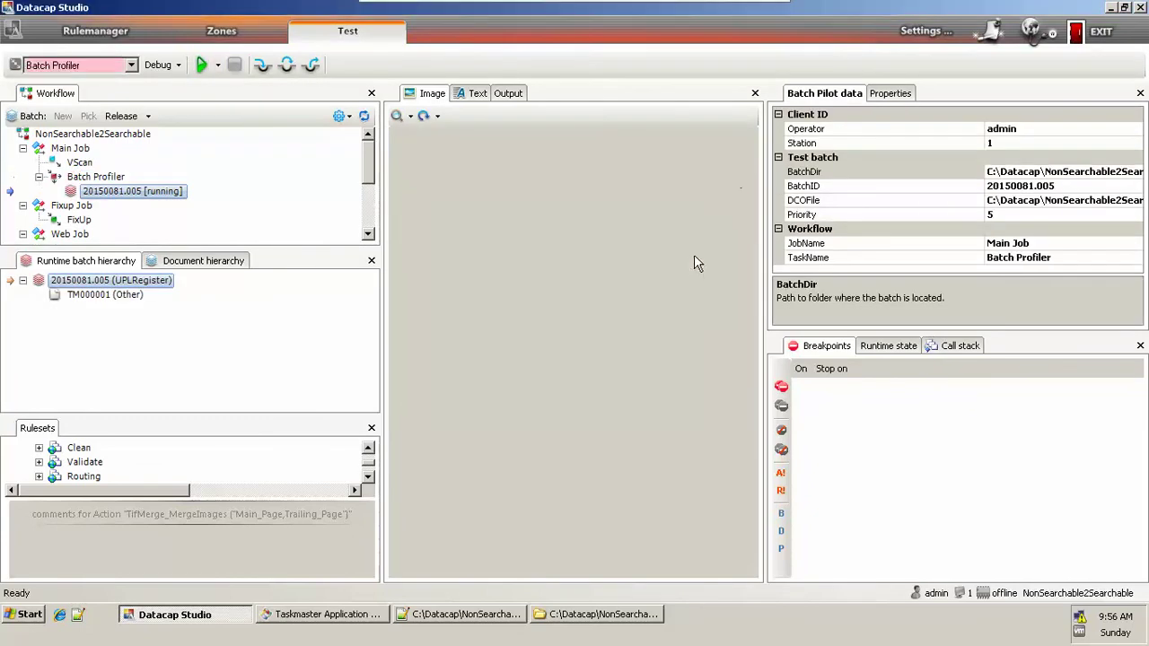
click(202, 66)
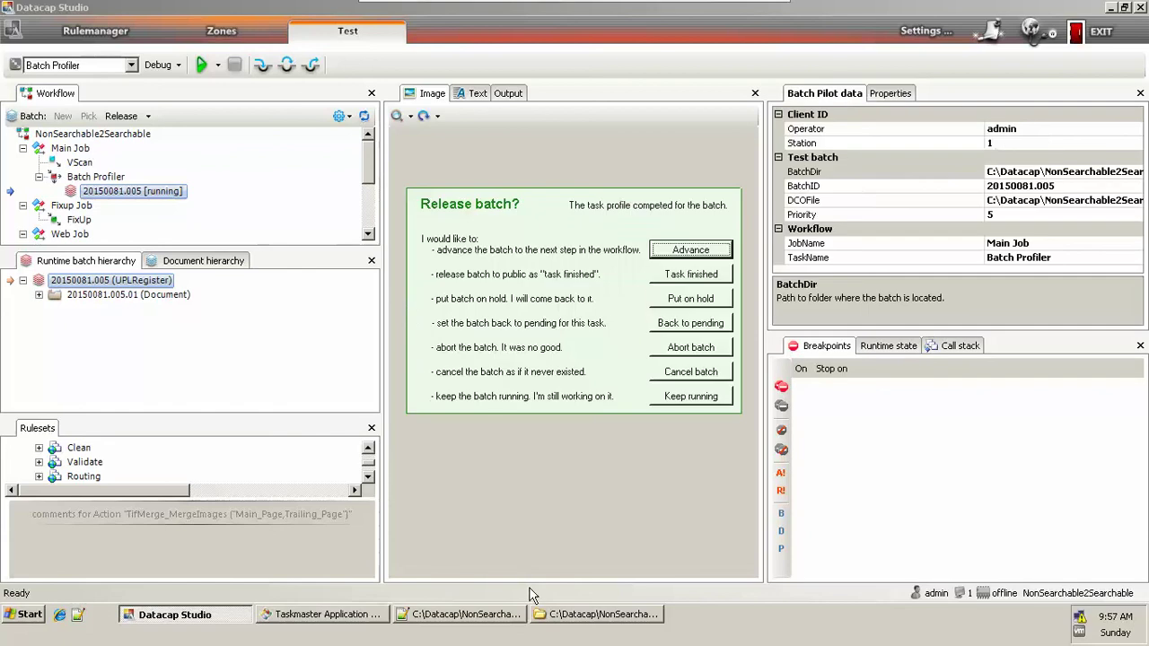
click(691, 251)
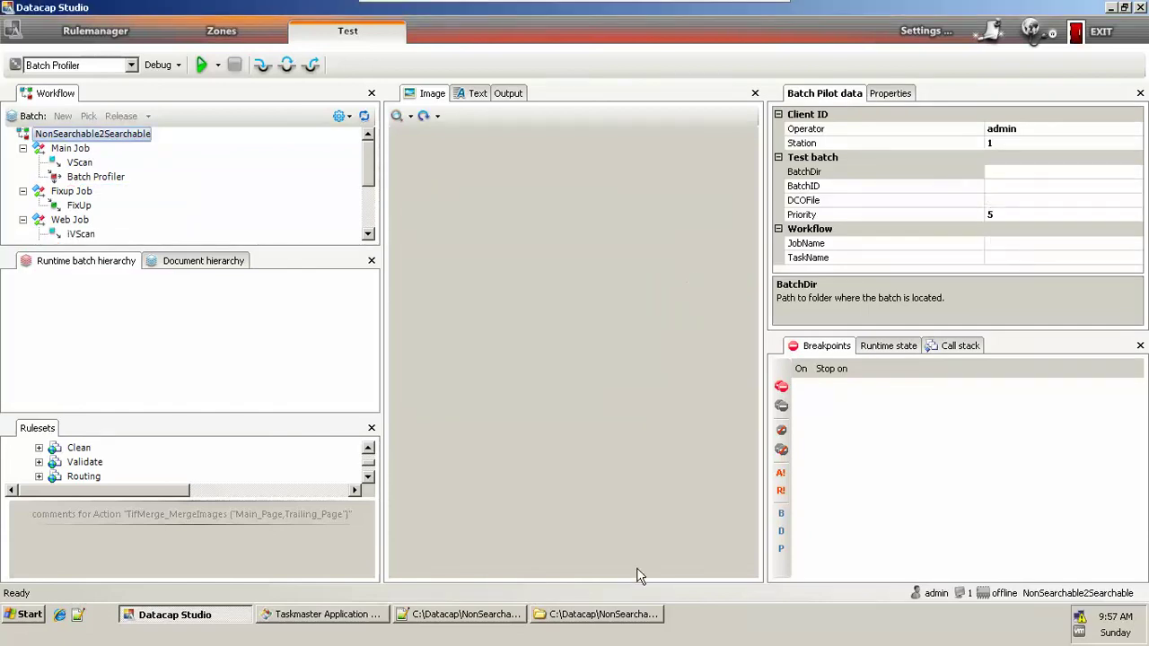
Step: Switch to the file explorer and open the 20150081.005 folder in the NonSearchable2Searchable batches directory
click(628, 616)
key(BackSpace)
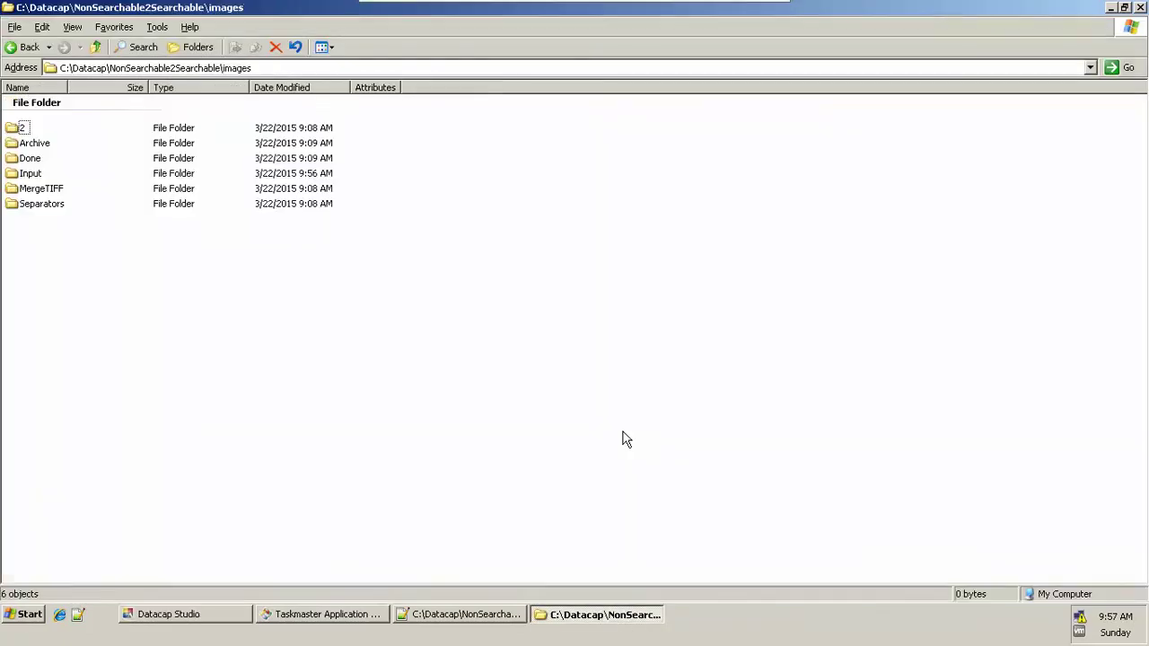
key(BackSpace)
key(b)
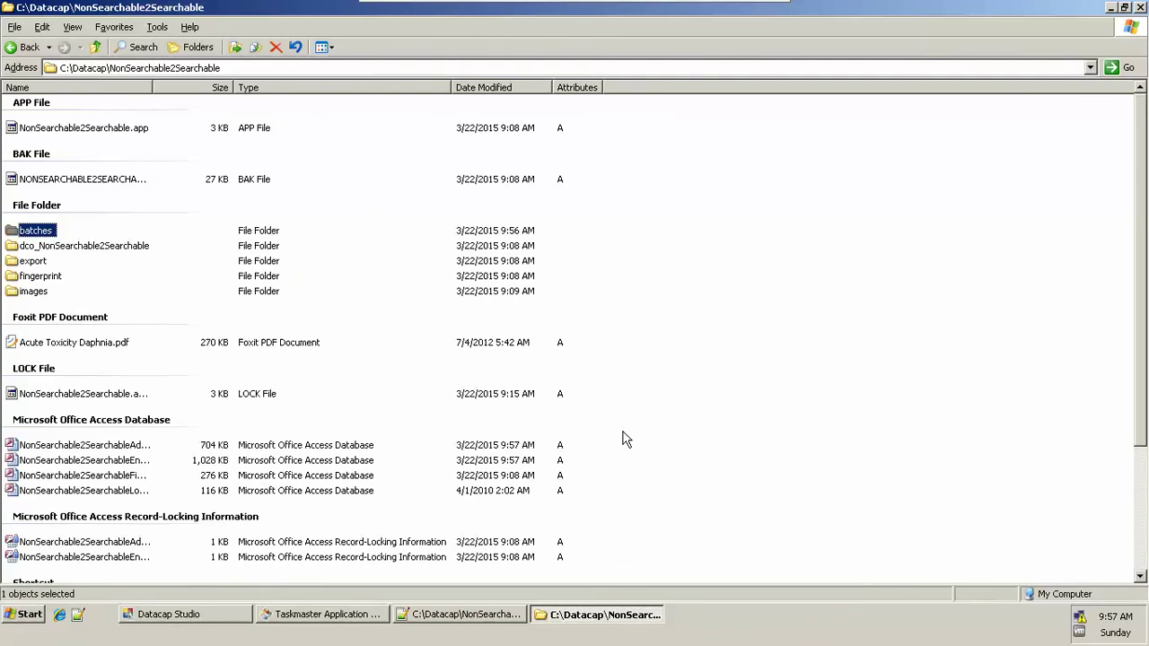
key(Return)
key(Down)
key(Return)
Step: Open the original TM000001.pdf from the batch folder and search it for the employee's first name
key(b)
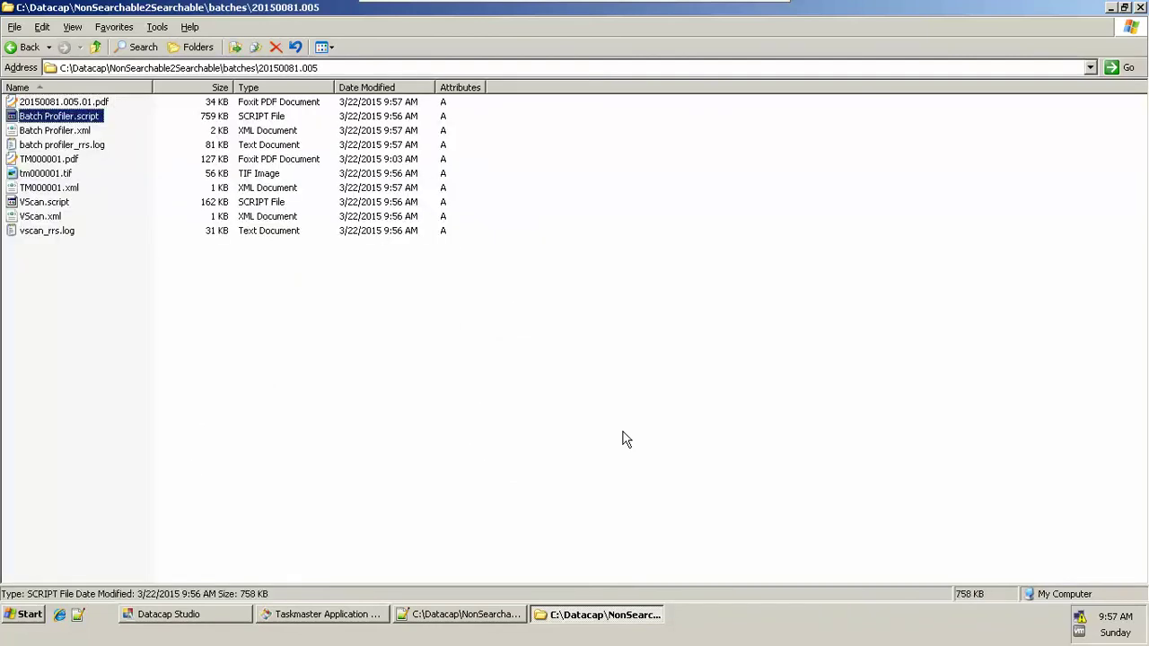
key(Down)
key(Down)
key(Down)
key(Return)
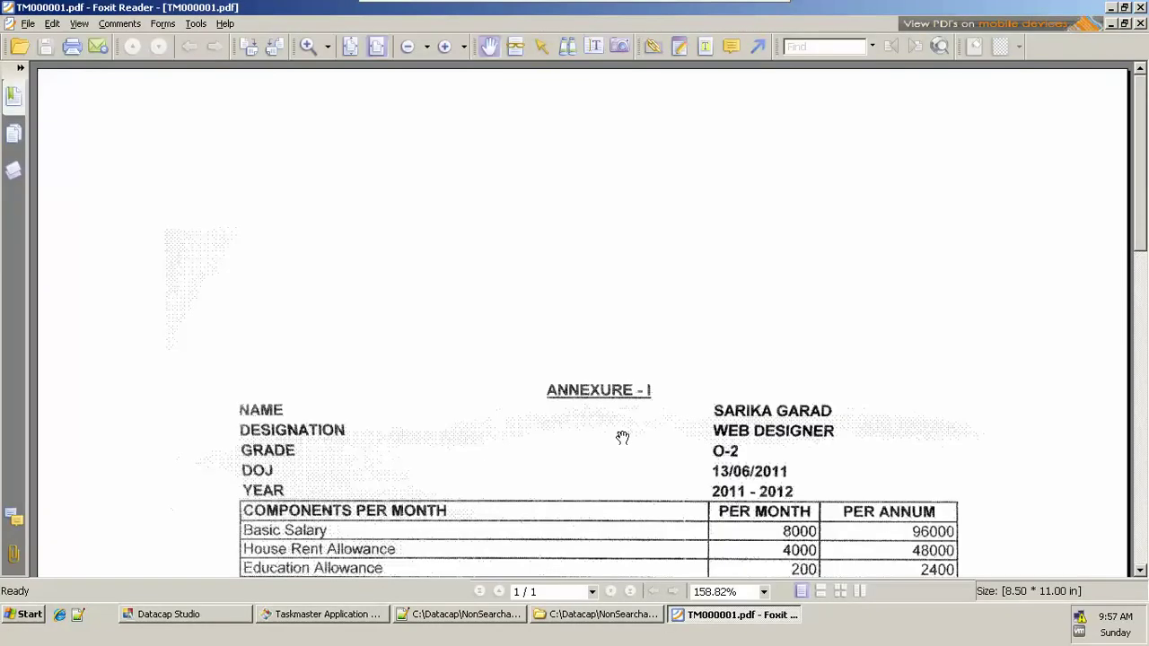
key(ctrl+f)
text(sarika)
key(Return)
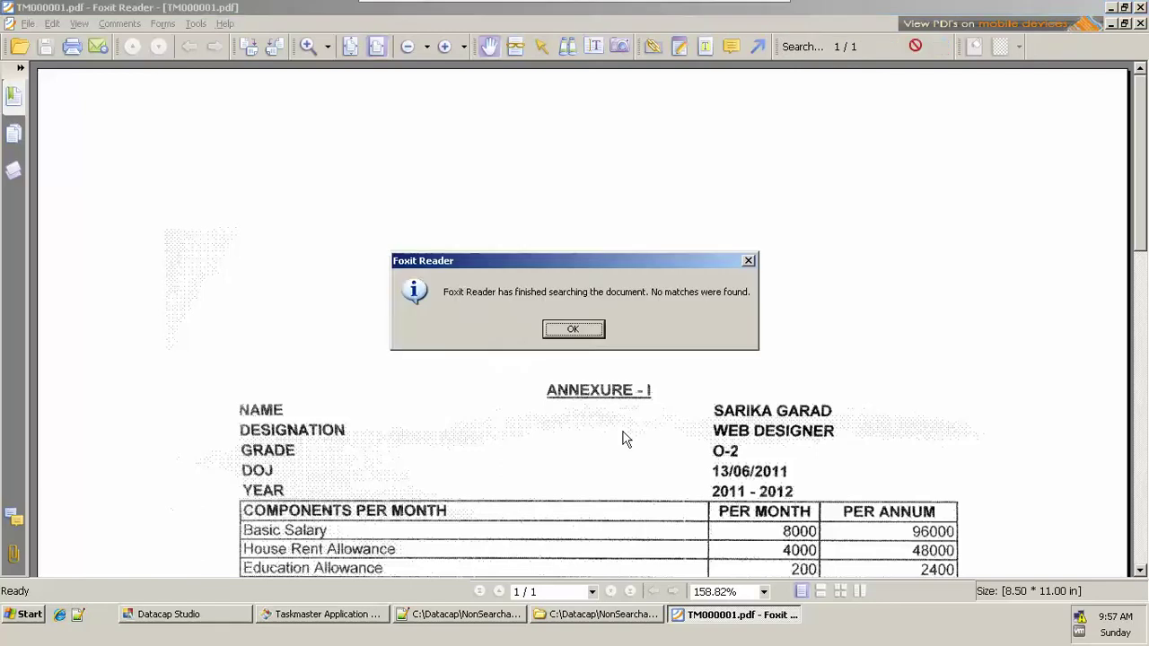
key(Return)
Step: Open the converted 20150081.005.01.pdf from the batch folder and search it for the employee's first name
key(alt+Tab)
key(Up)
key(Up)
key(Up)
key(Up)
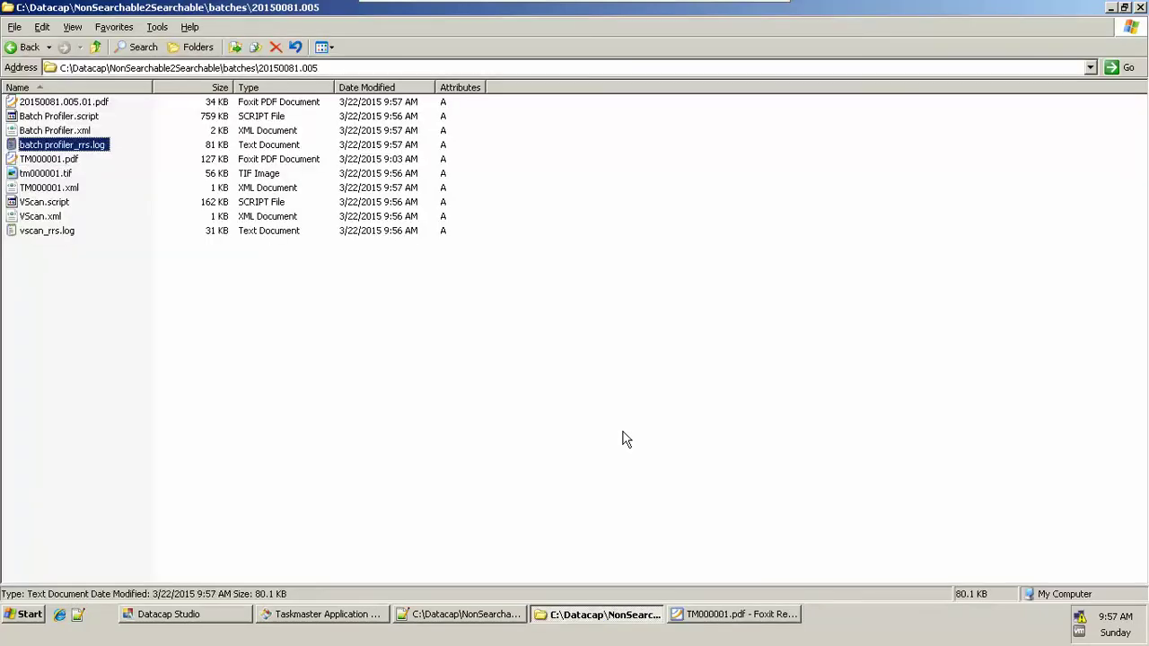
key(Return)
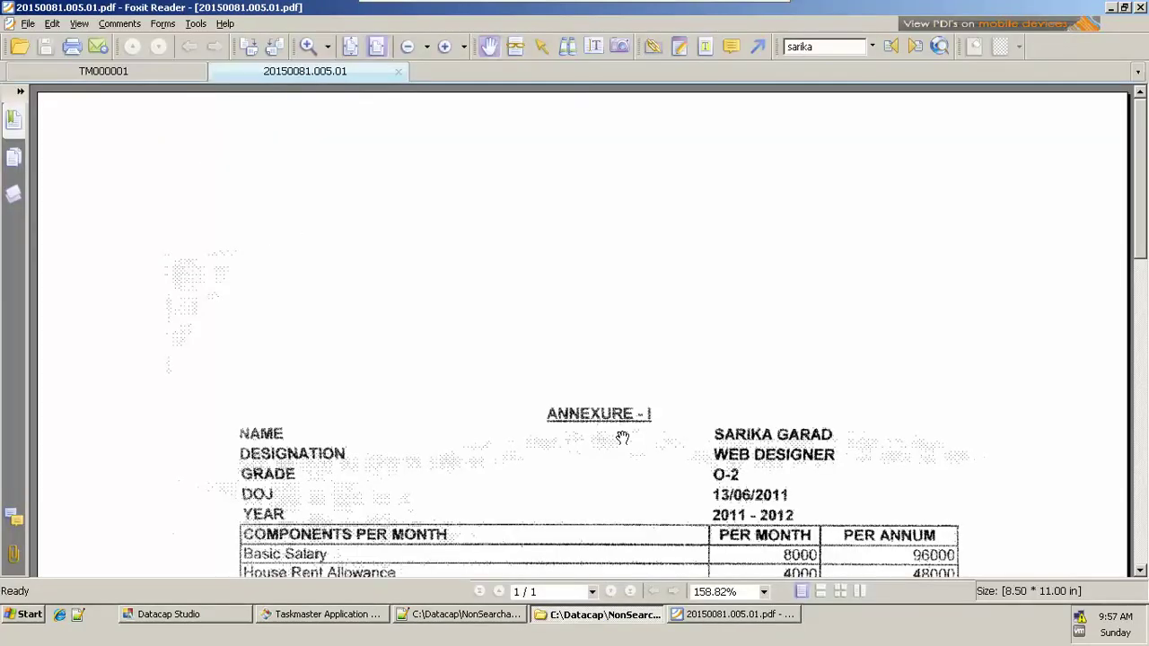
key(ctrl+f)
text(sarika)
key(Return)
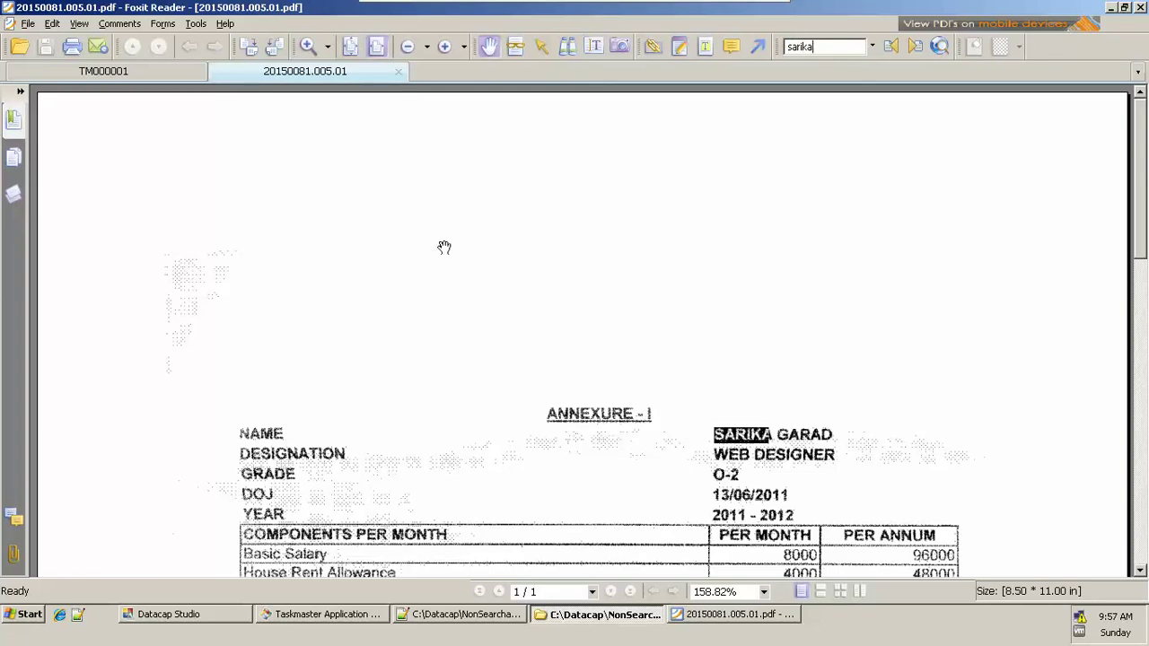
Step: Repeat the name search in the original TM000001 document, then return to the converted PDF
click(169, 72)
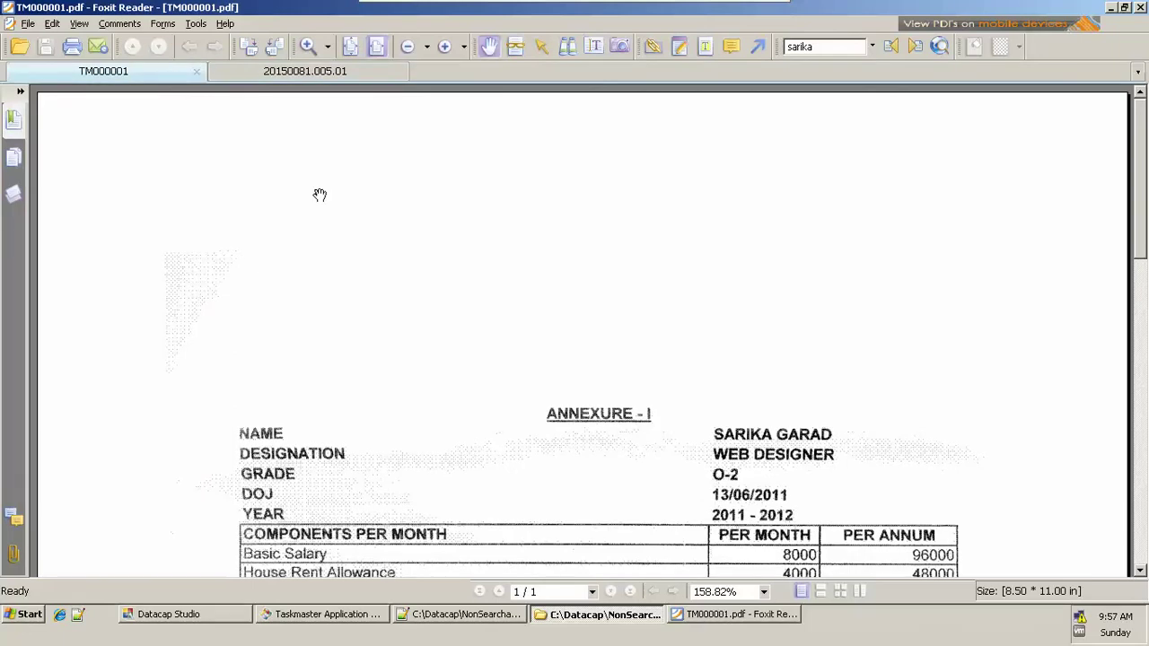
key(Return)
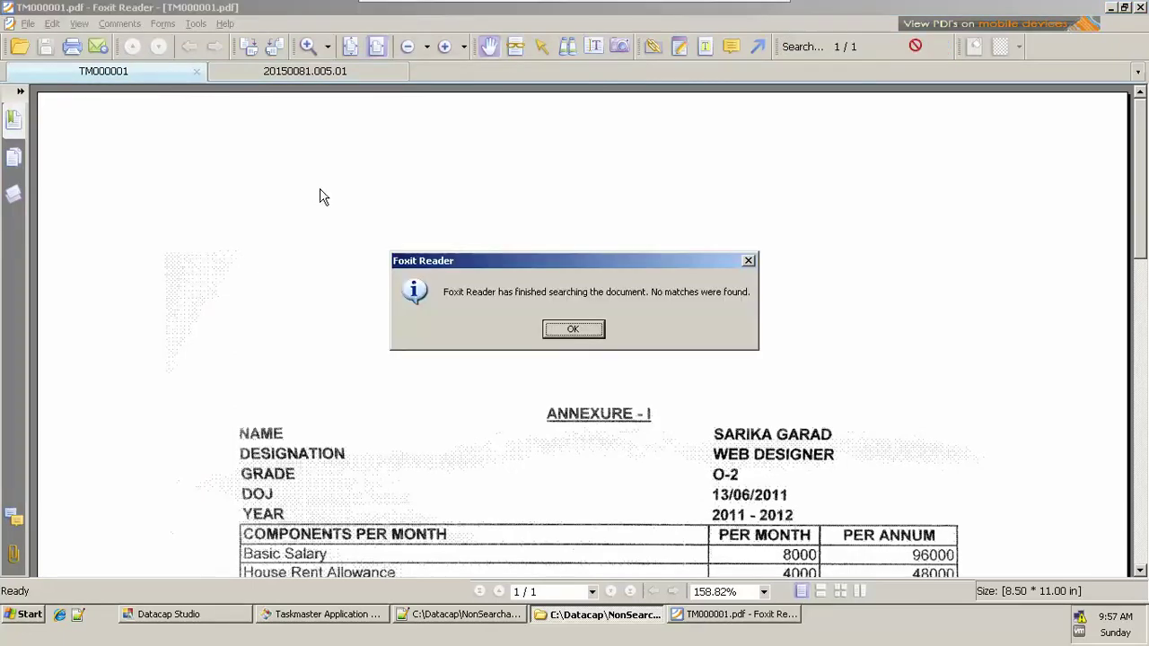
key(Return)
key(ctrl+Tab)
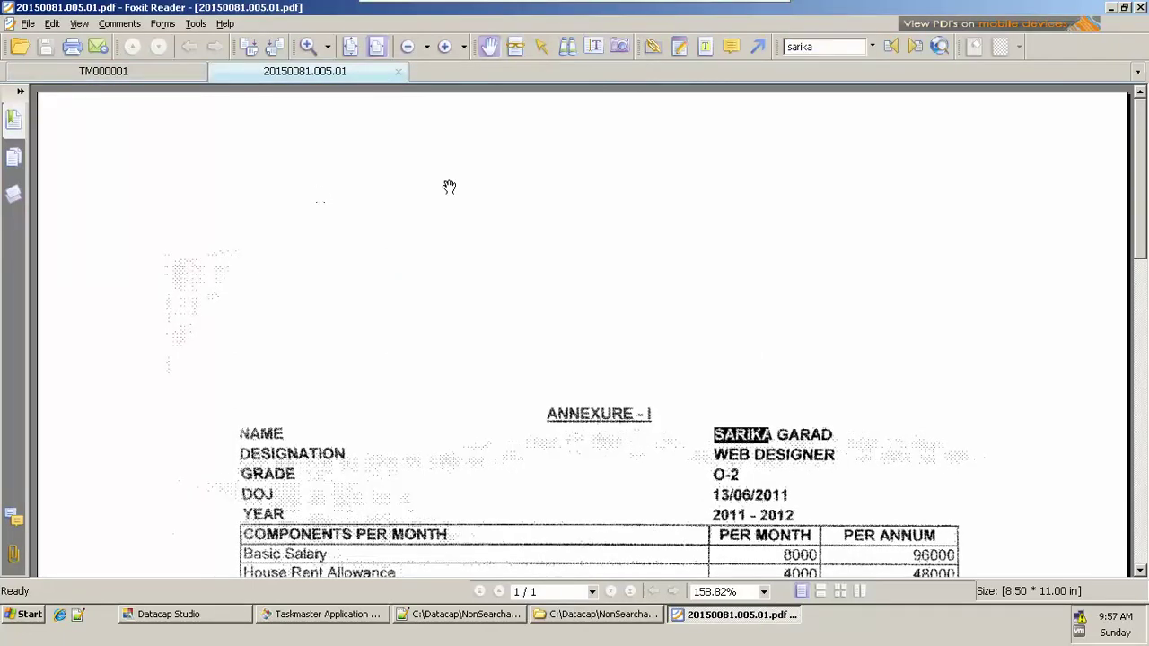
Step: Search the converted 20150081.005.01 PDF for the employee's first name once more, then close Foxit Reader with all its tabs
key(ctrl+f)
key(BackSpace)
text(sarika)
click(626, 521)
key(ctrl+f)
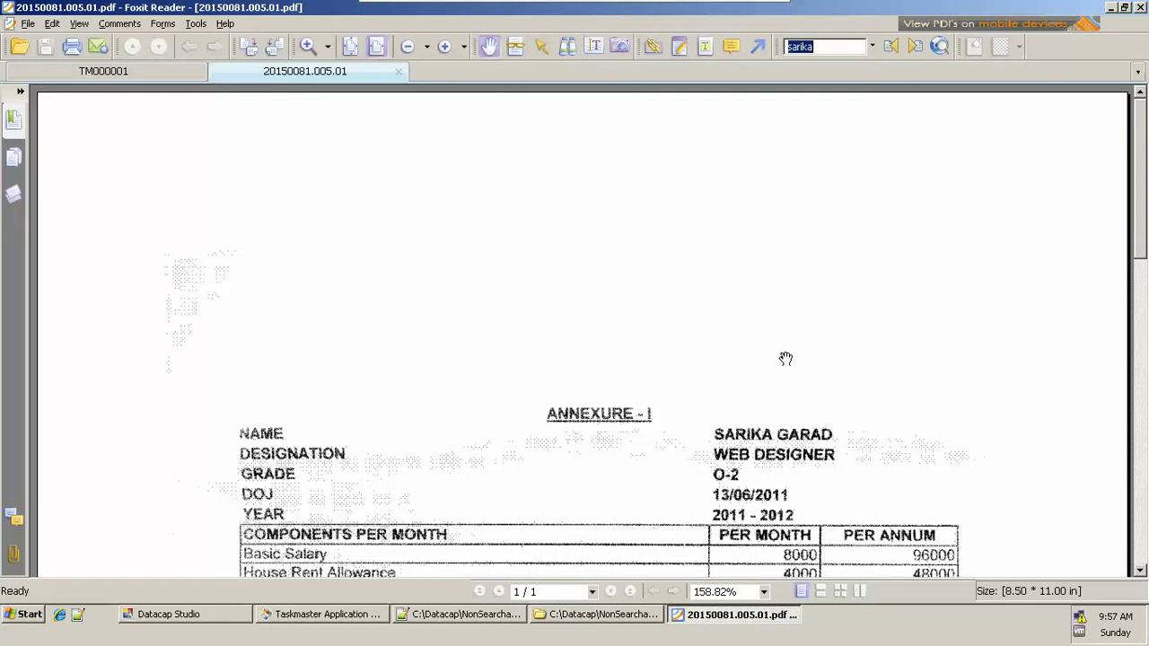
key(Return)
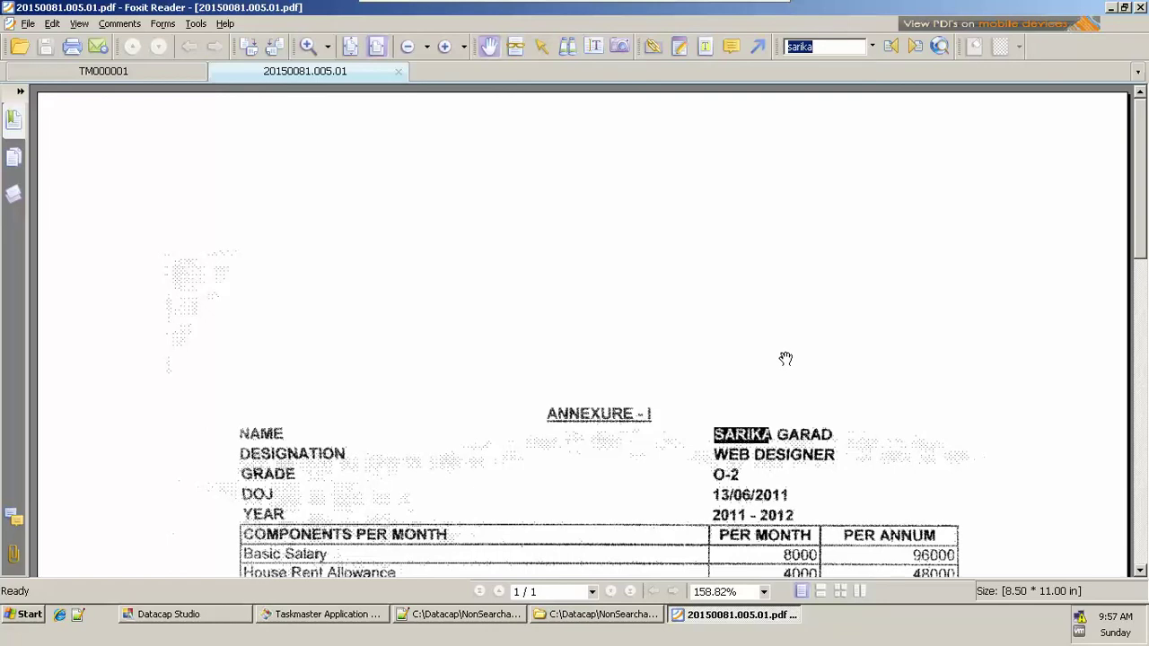
click(1141, 8)
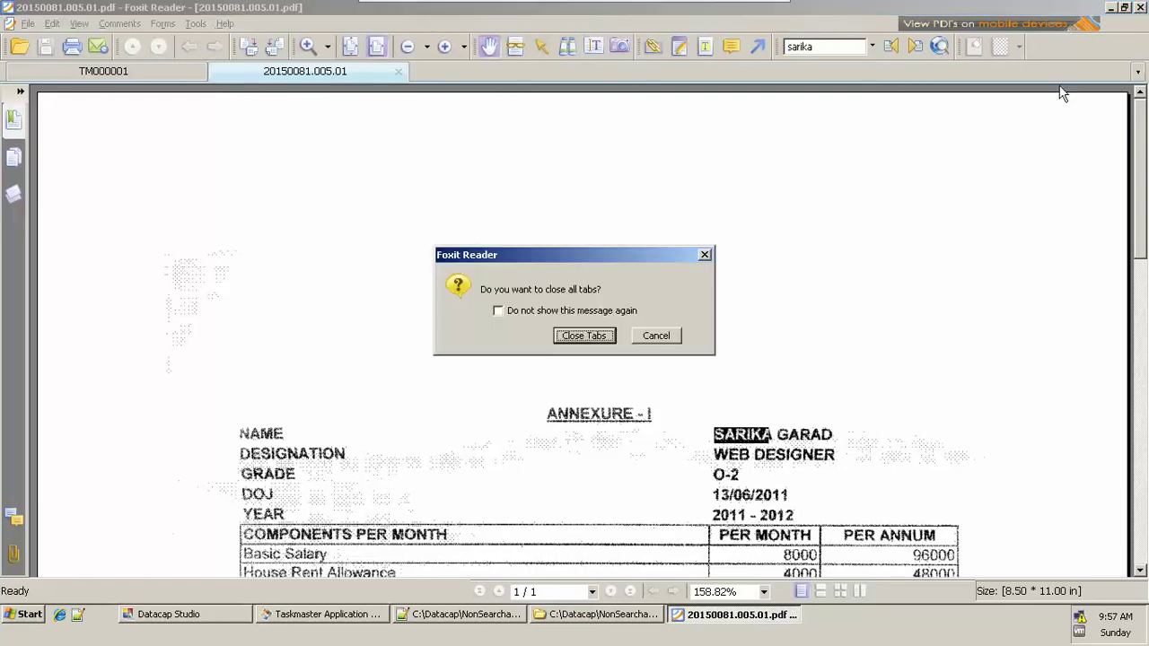
click(584, 336)
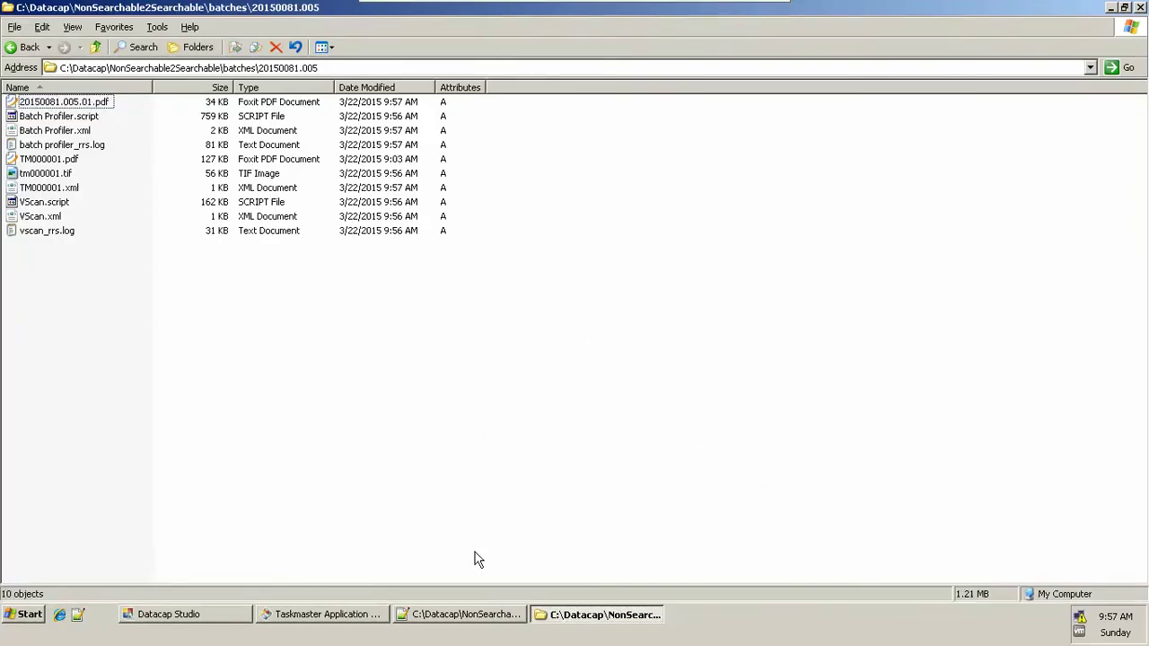
Step: Go back up to the application folder, open images and check its Done subfolder
key(BackSpace)
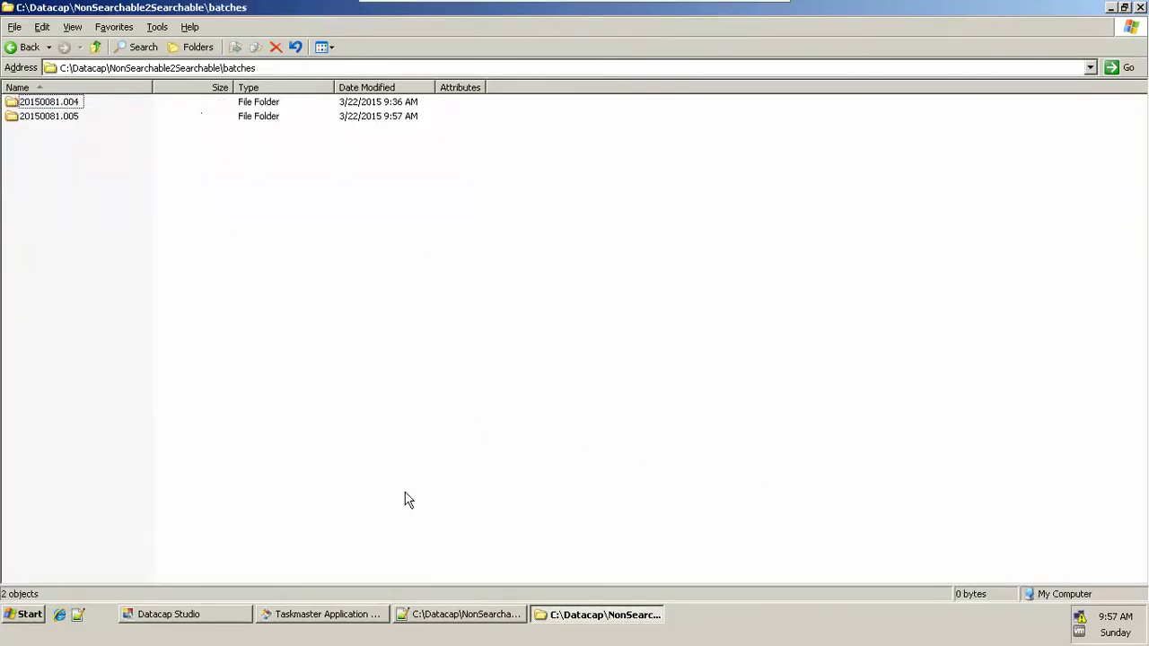
key(BackSpace)
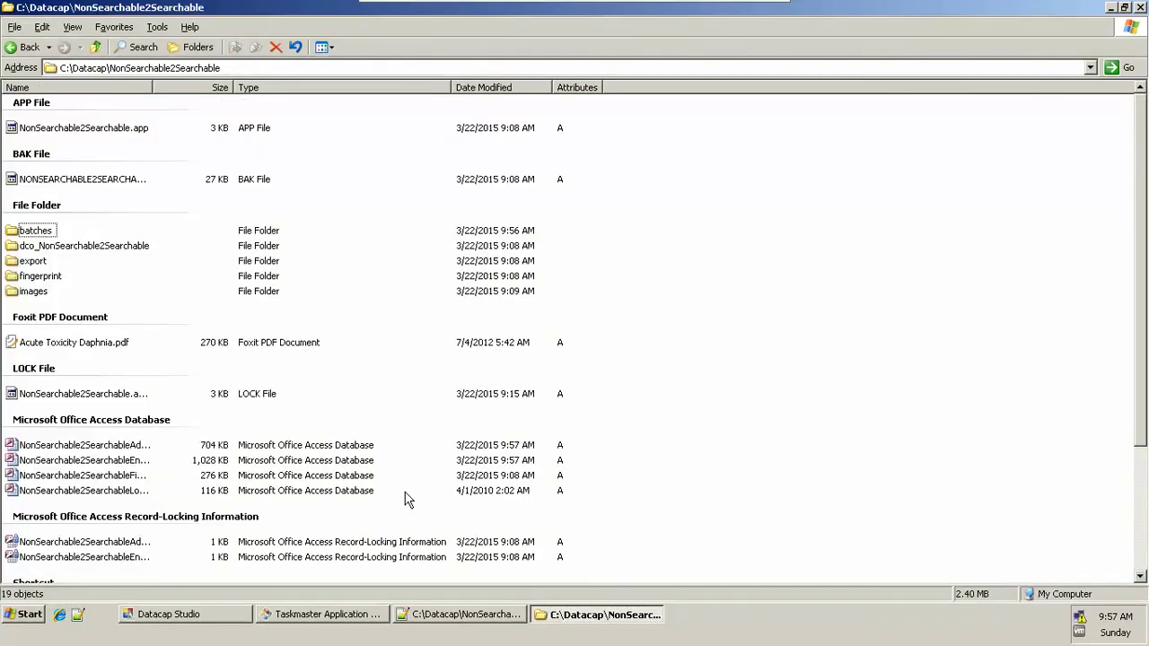
key(i)
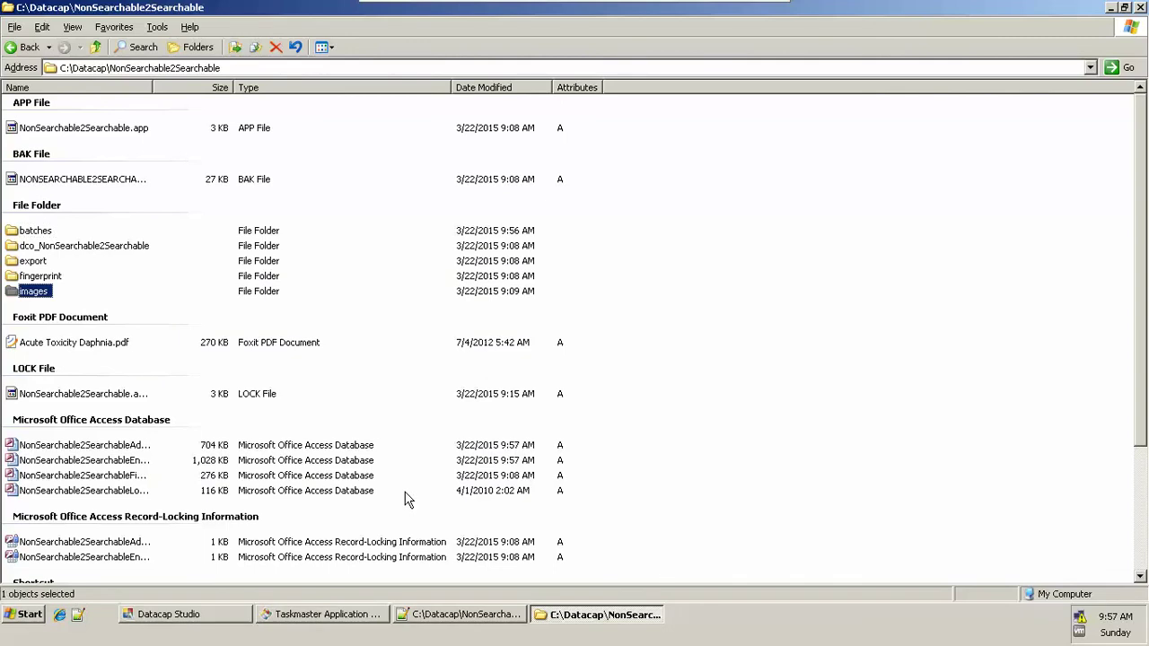
key(Return)
key(a)
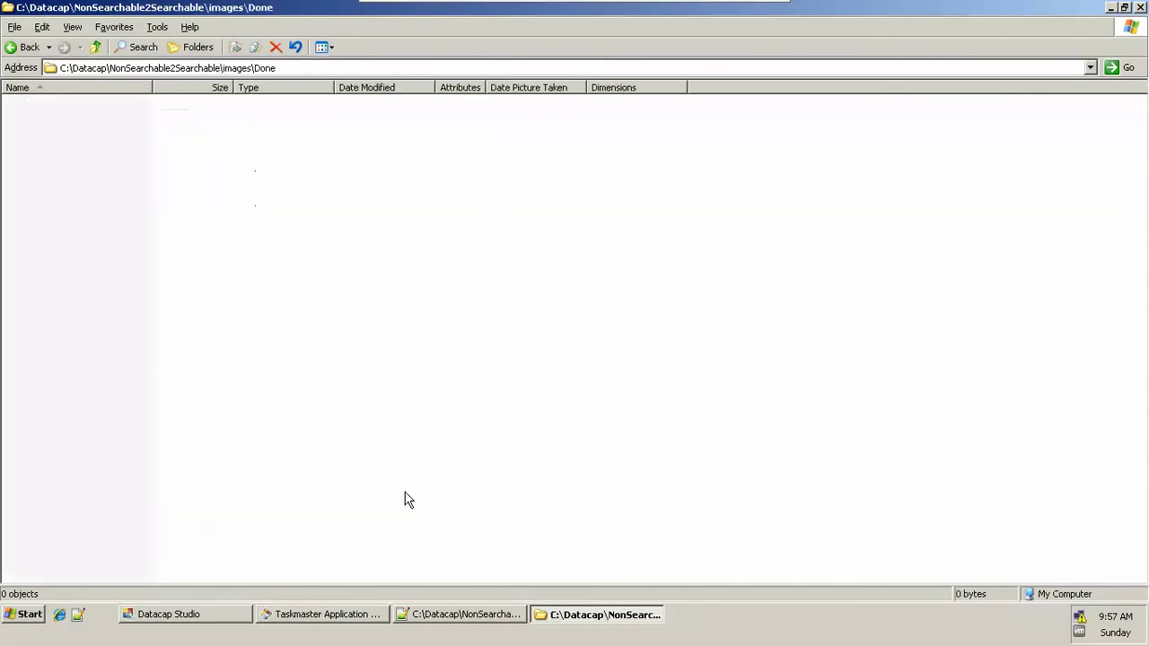
key(BackSpace)
key(d)
key(Down)
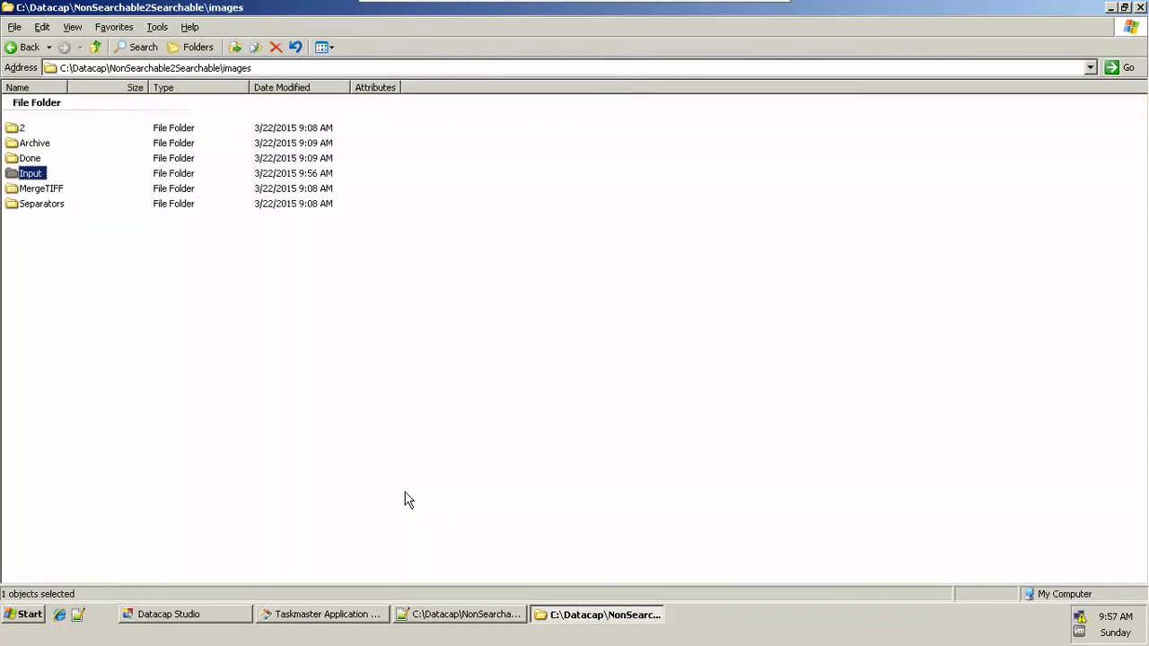
key(Up)
key(Return)
Step: Switch back to Datacap Studio's Rulemanager and step through the Export 2 Directory actions again
key(alt+Tab)
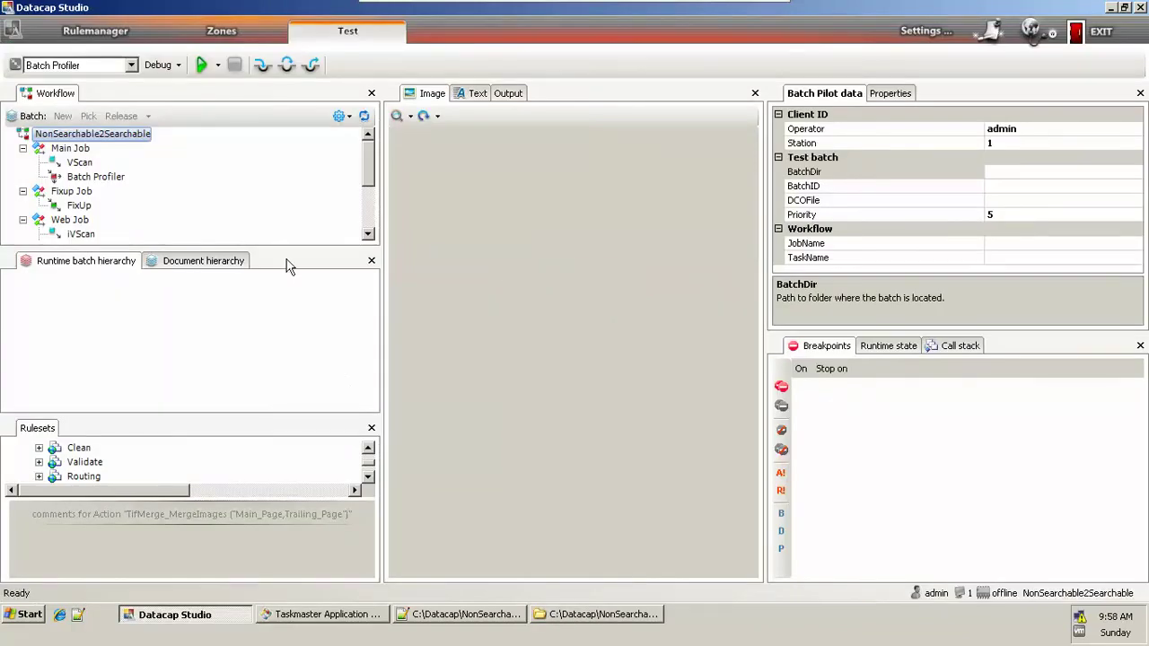
click(100, 27)
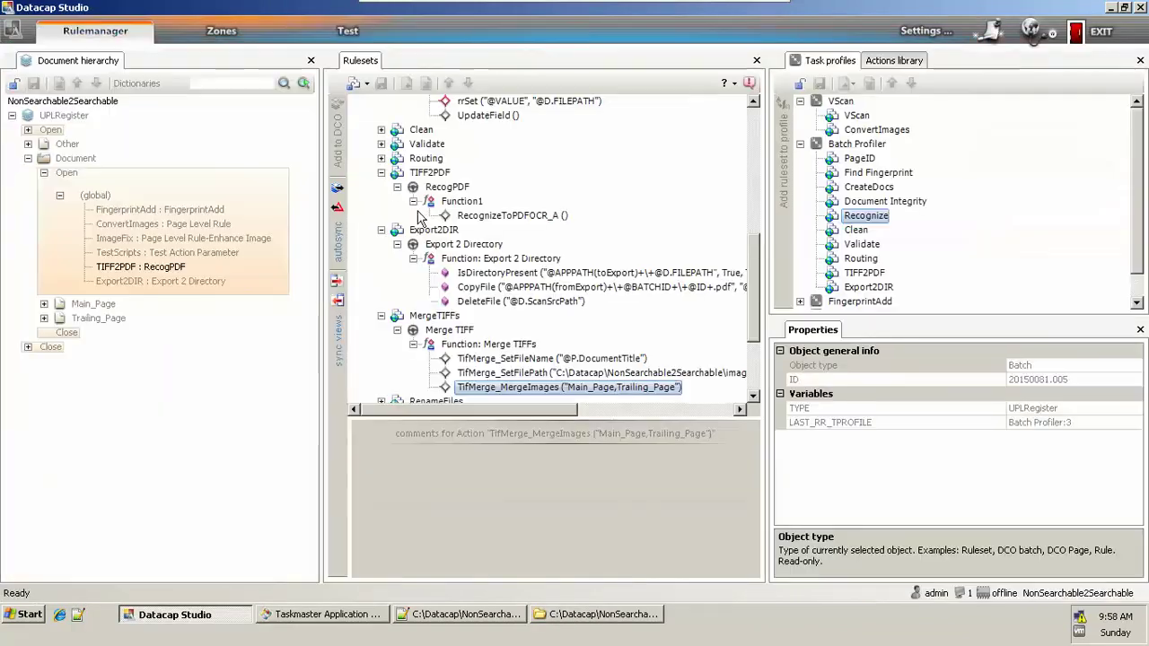
click(481, 248)
key(Down)
key(Down)
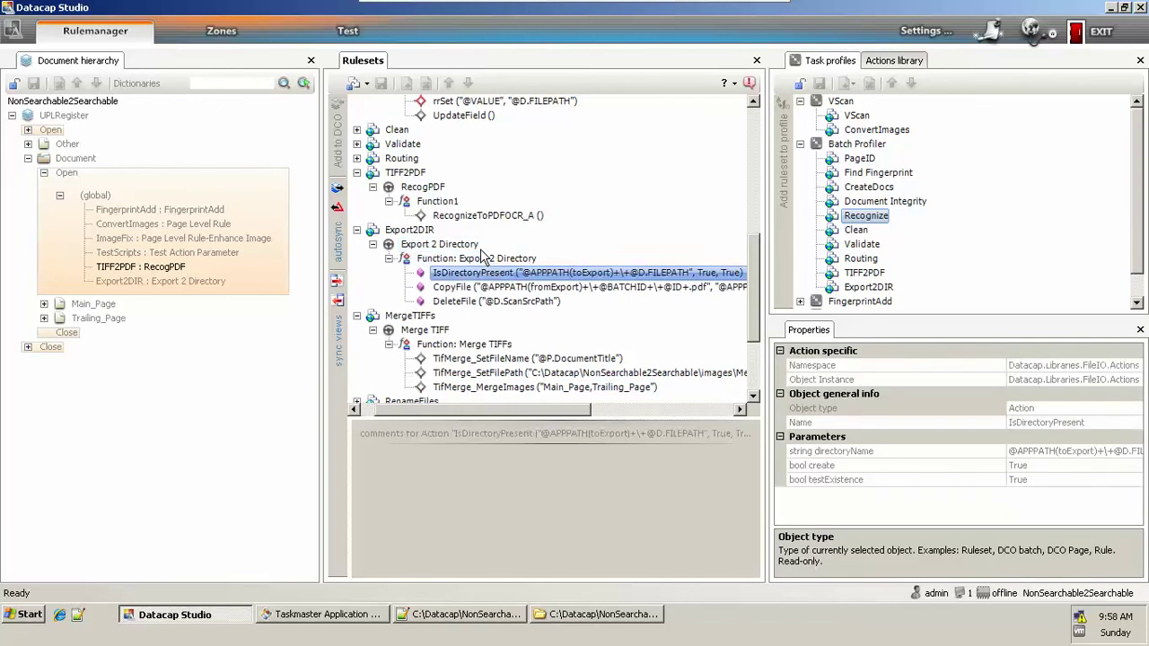
key(Down)
key(Down)
Step: Collapse the Export2DIR ruleset and the whole NonSearchable2Searchable tree
key(Left)
key(Left)
key(Left)
key(Home)
key(Left)
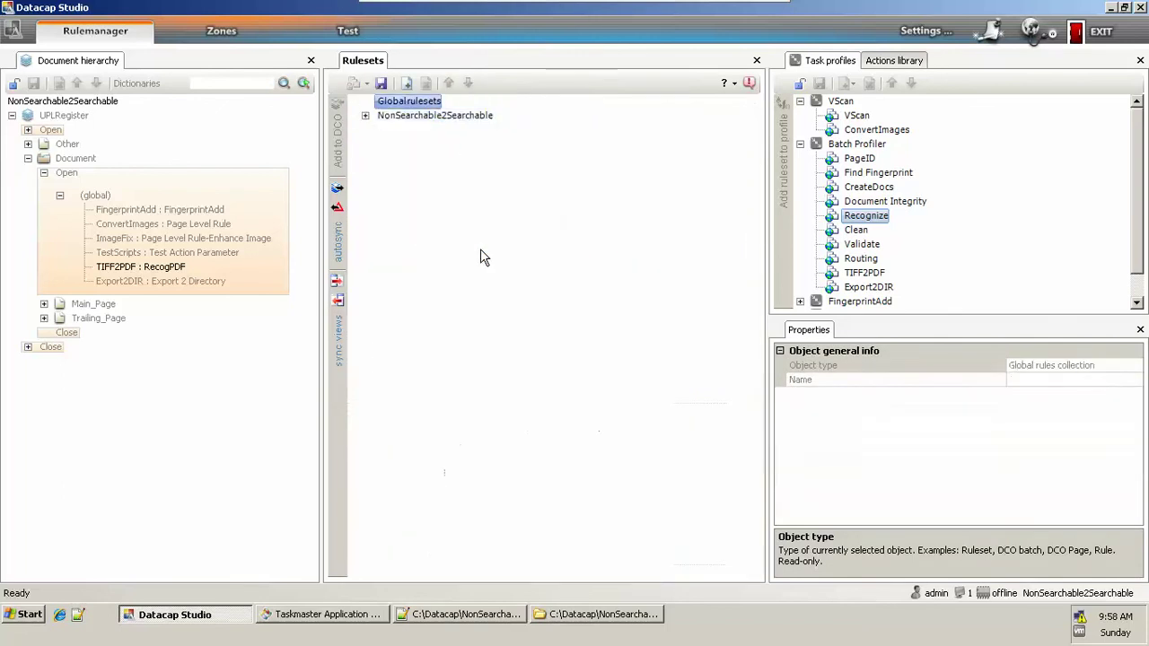
Step: Expand the NonSearchable2Searchable rulesets again and collapse the Recognize ruleset with its rules and actions
key(Down)
key(Right)
key(Down)
key(Down)
key(Down)
key(Down)
key(Down)
key(Down)
key(Down)
key(Down)
key(Down)
key(Down)
key(Down)
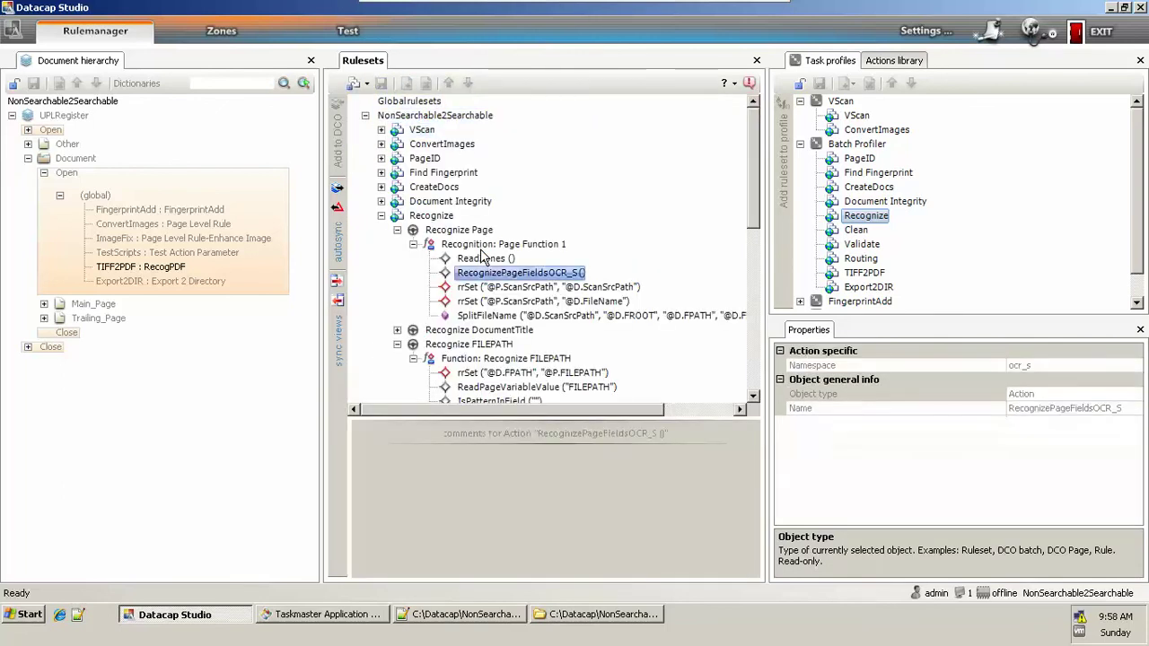
key(Up)
key(Up)
key(Up)
key(Left)
key(Left)
key(Left)
Step: Go down the ruleset list, collapse the TIFF2PDF ruleset and continue to MergeTIFFs
key(Down)
key(Down)
key(Down)
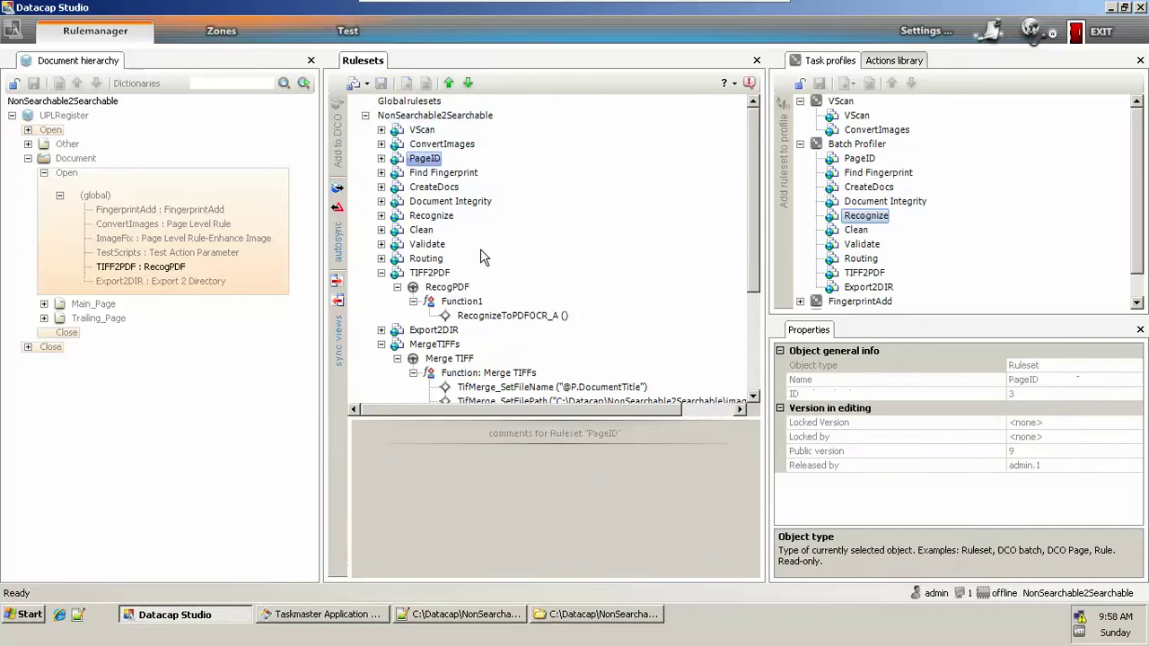
key(Down)
key(Down)
key(Down)
key(Down)
key(Down)
key(Down)
key(Down)
key(Down)
key(Down)
key(Down)
key(Down)
key(Left)
key(Left)
key(Left)
key(Left)
key(Down)
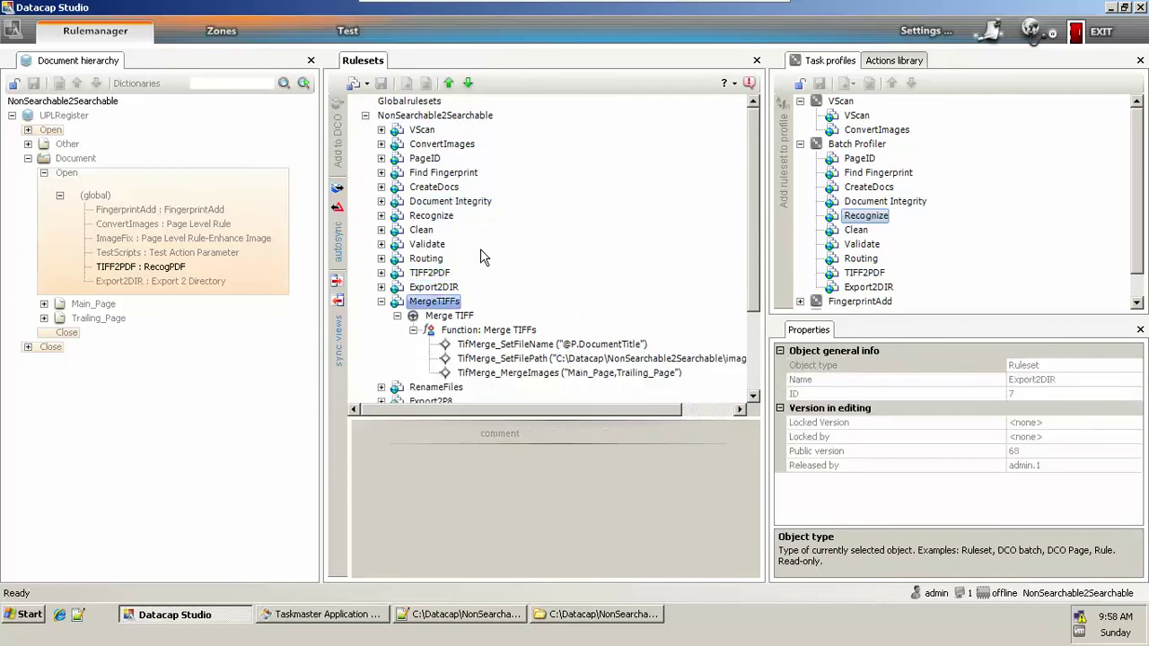
Step: Collapse the MergeTIFFs ruleset and move on to the ImageFix ruleset
key(Down)
key(Left)
key(Left)
key(Left)
key(Down)
key(Down)
key(Down)
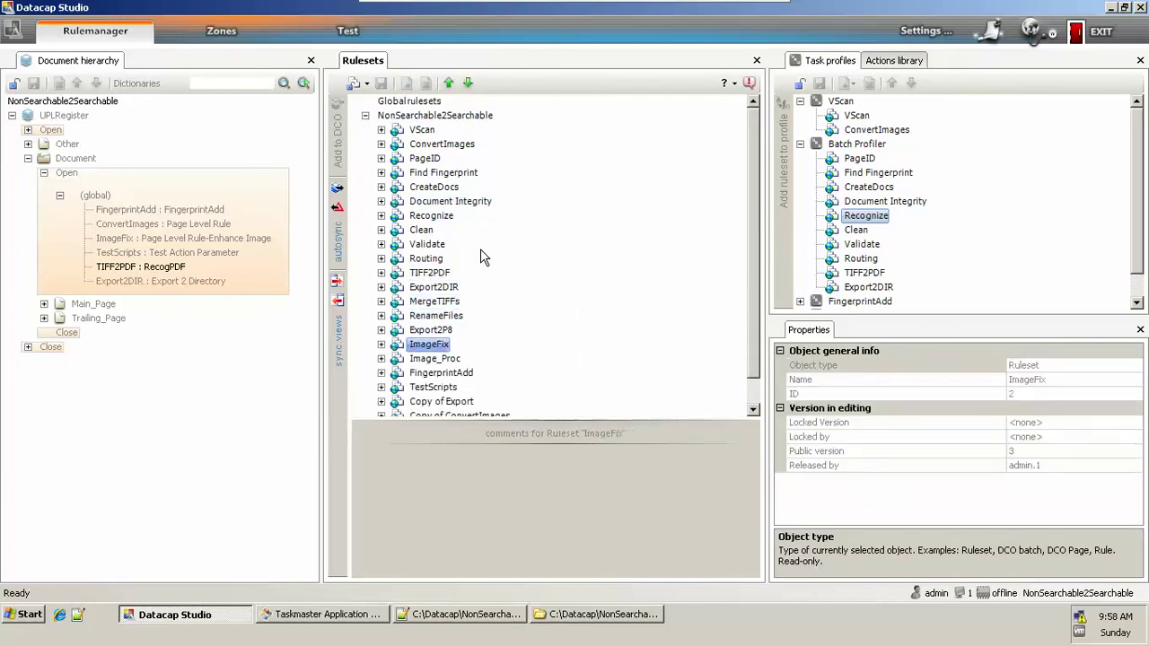
Step: Browse the rulesets above and below ImageFix in the ruleset list, ending on Export2P8
key(Down)
key(Down)
key(Down)
key(Down)
key(Up)
key(Up)
key(Up)
key(Up)
key(Up)
key(Up)
key(Up)
key(Down)
key(Down)
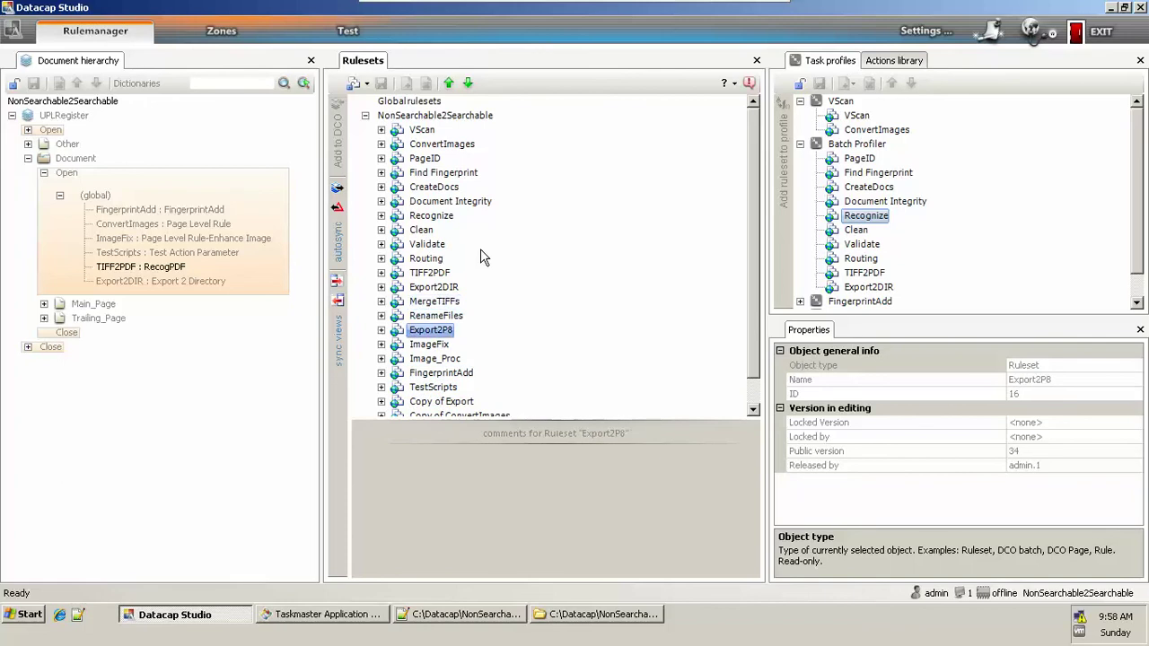
Step: Return to the start of the NonSearchable2Searchable rulesets and move past VScan to the ConvertImages ruleset
key(Up)
key(Up)
key(Up)
key(Up)
key(Up)
key(Home)
key(Down)
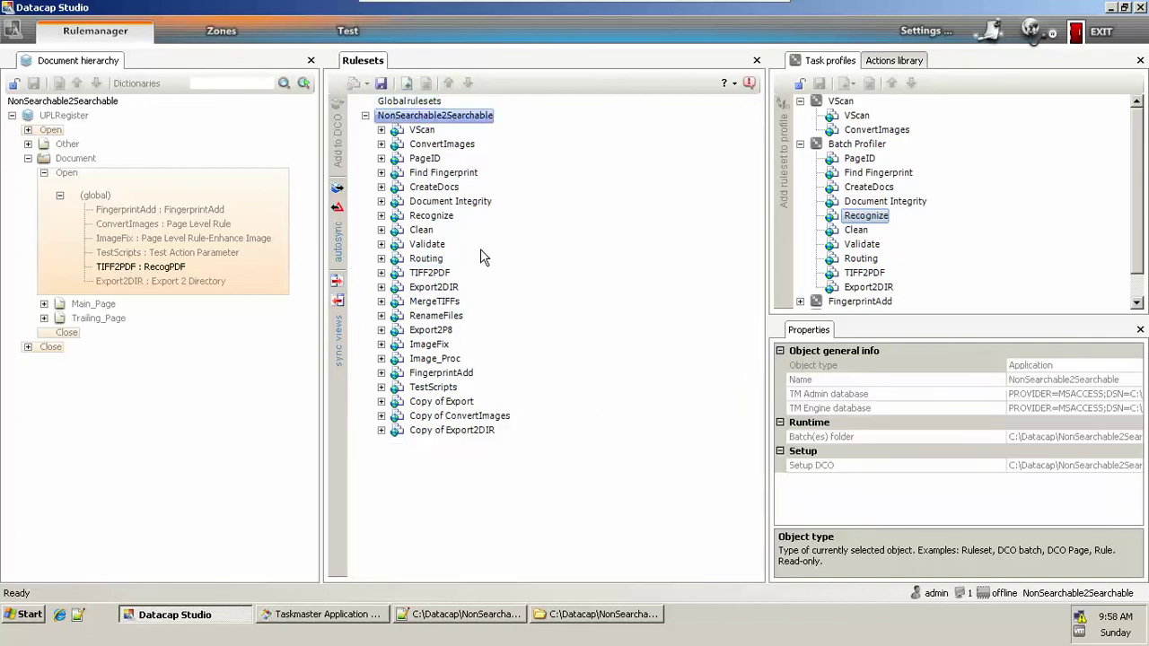
key(Down)
key(Right)
key(Left)
key(Down)
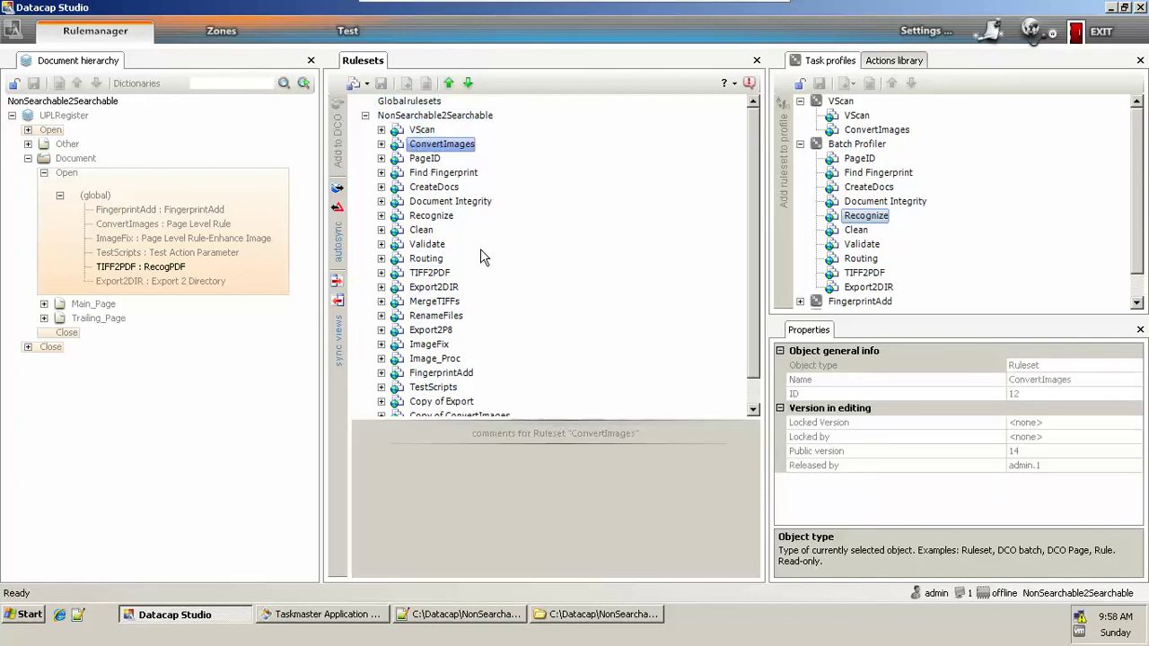
Step: Show the actions library and collapse its Convert library
click(975, 276)
key(Up)
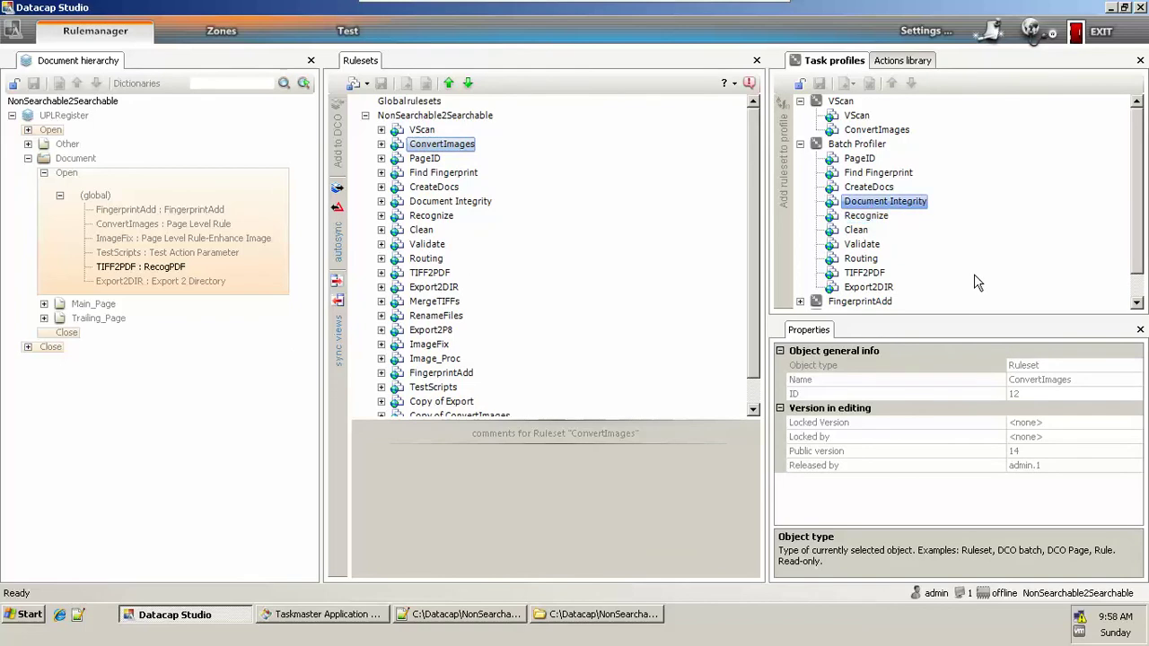
click(918, 61)
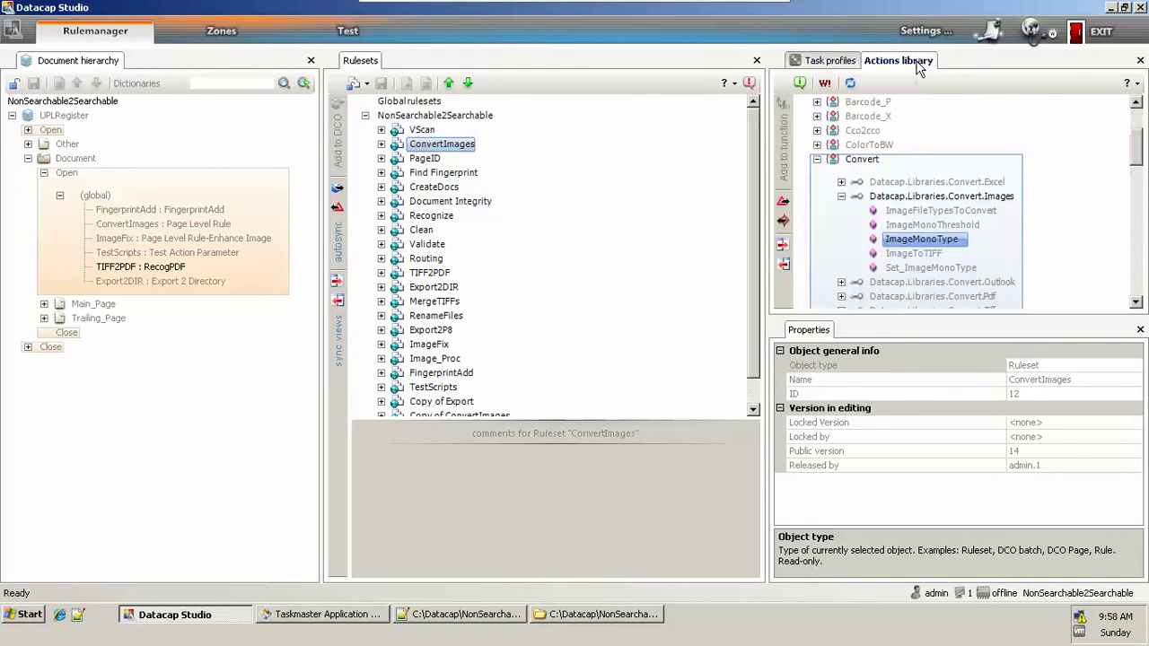
key(Down)
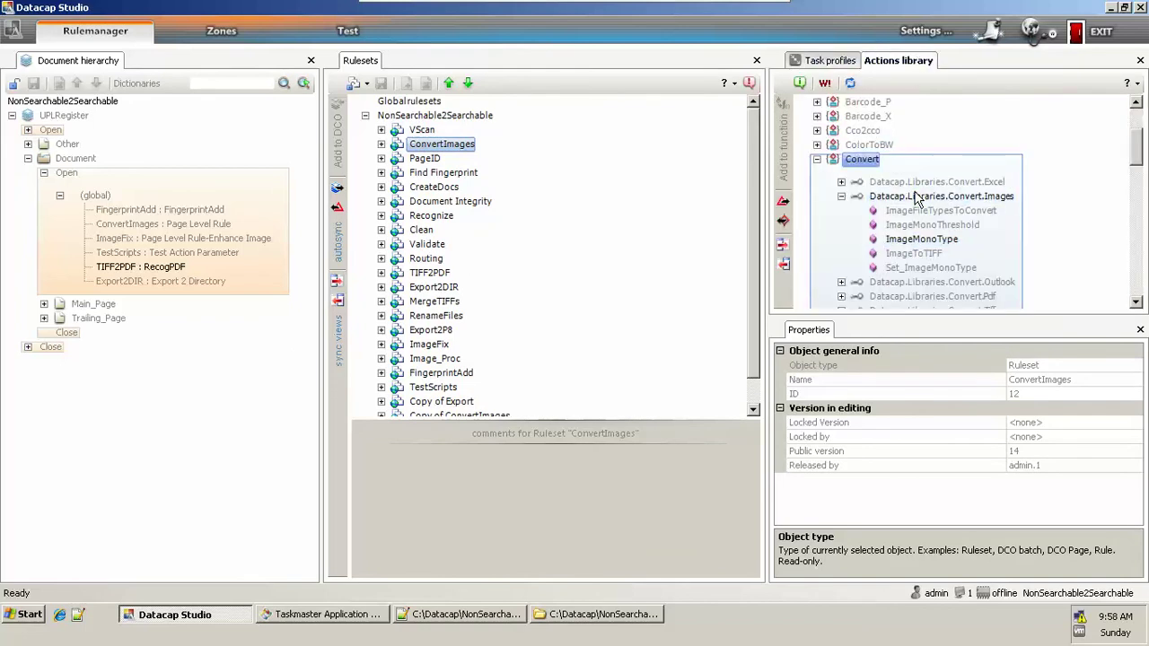
key(Left)
Step: Go down the actions library to the FileIO library and expand it
key(Down)
key(Down)
key(Down)
key(Down)
key(Down)
key(Down)
key(Down)
key(Down)
key(Down)
key(Down)
key(Down)
key(Down)
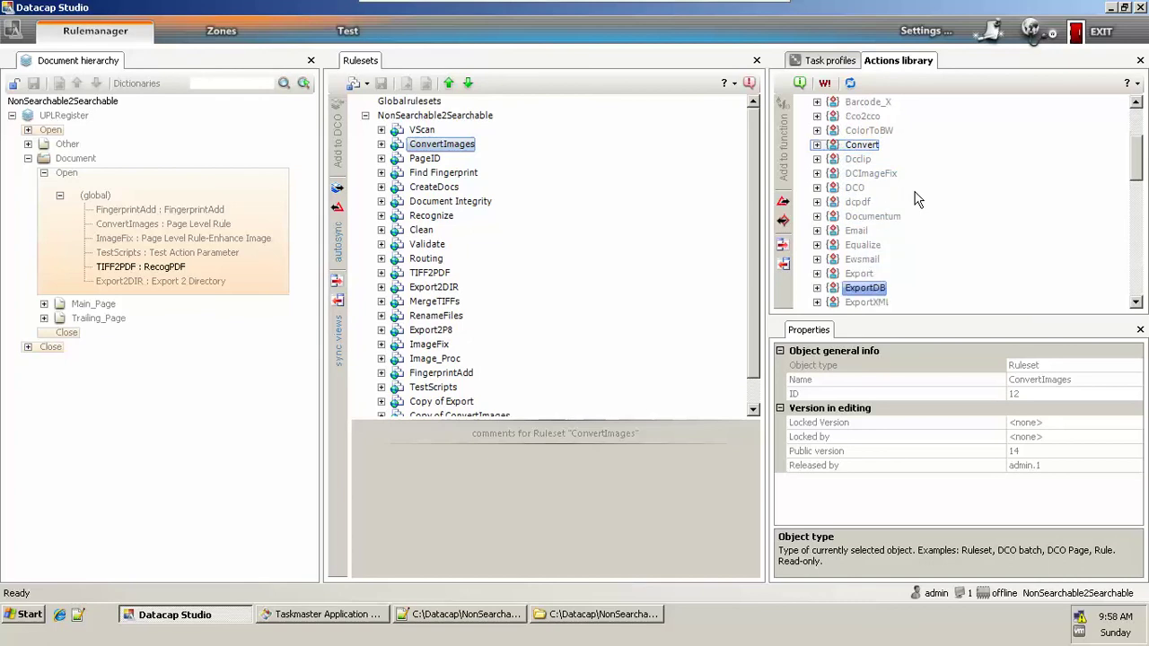
key(Right)
key(Down)
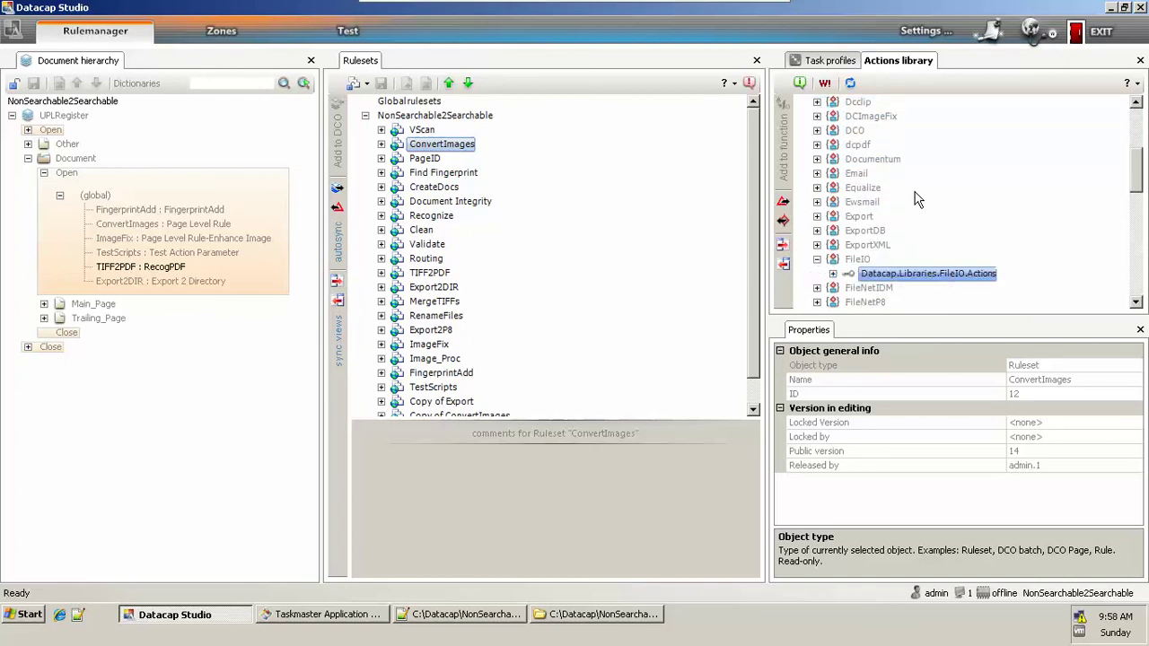
Step: Expand Datacap.Libraries.FileIO.Actions and look through its file actions, including CopyFile and DeleteFile
key(Right)
key(Down)
key(Down)
key(Down)
key(Up)
key(Up)
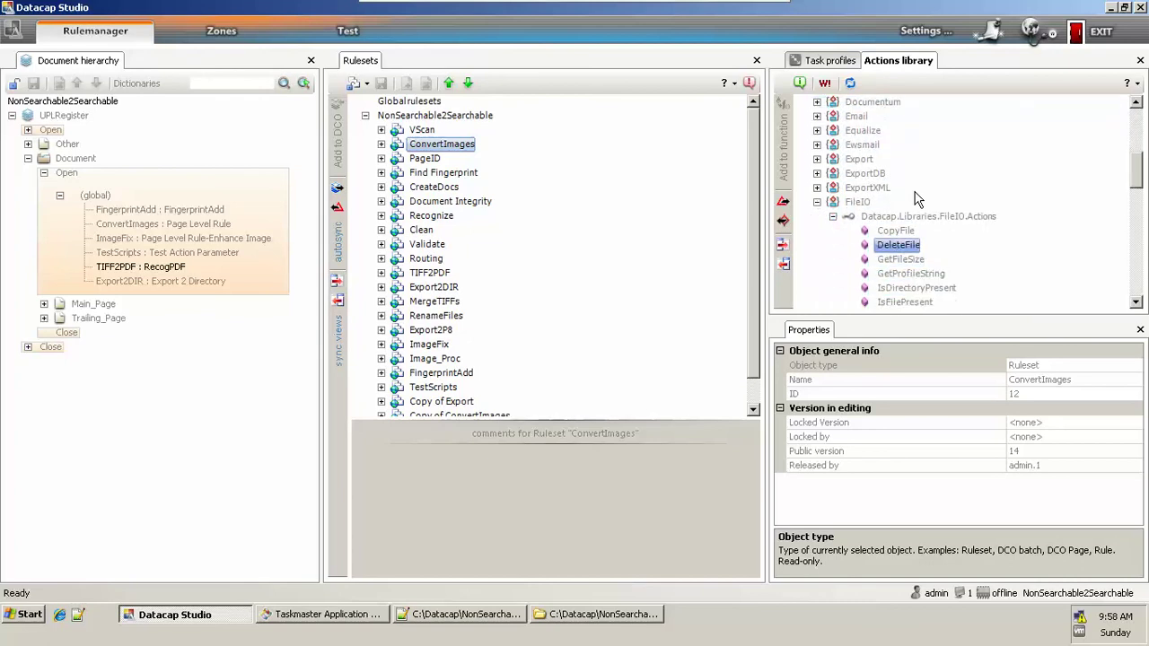
Step: Switch to Windows Explorer and open the export folder of NonSearchable2Searchable
key(alt+Tab)
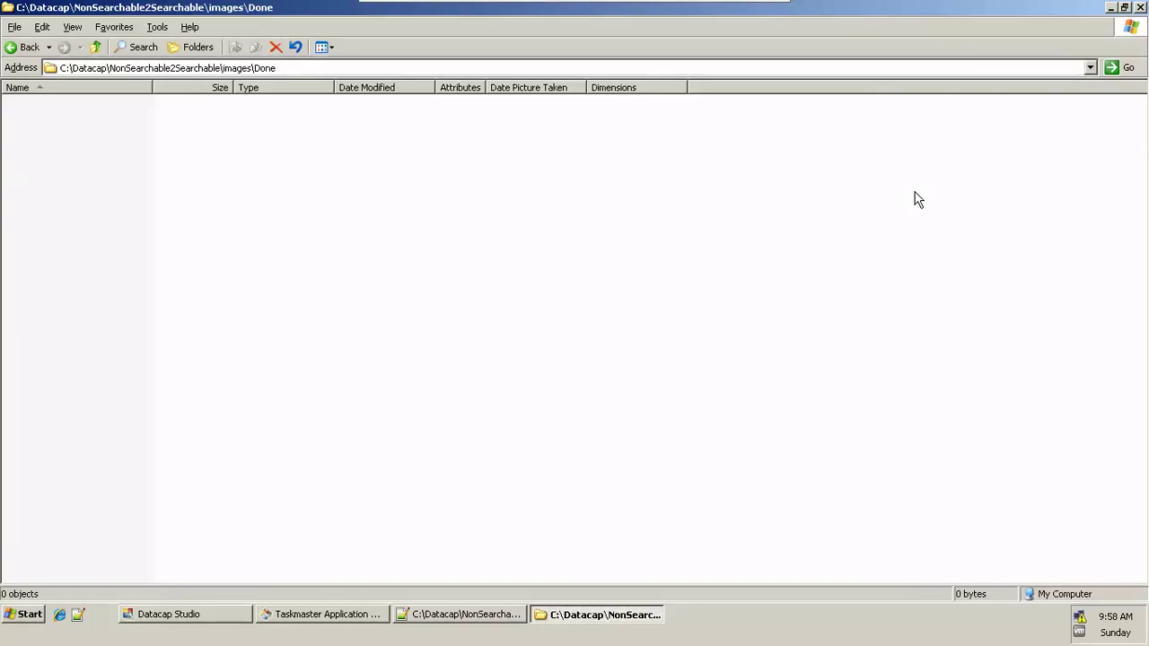
key(BackSpace)
key(BackSpace)
key(e)
key(Return)
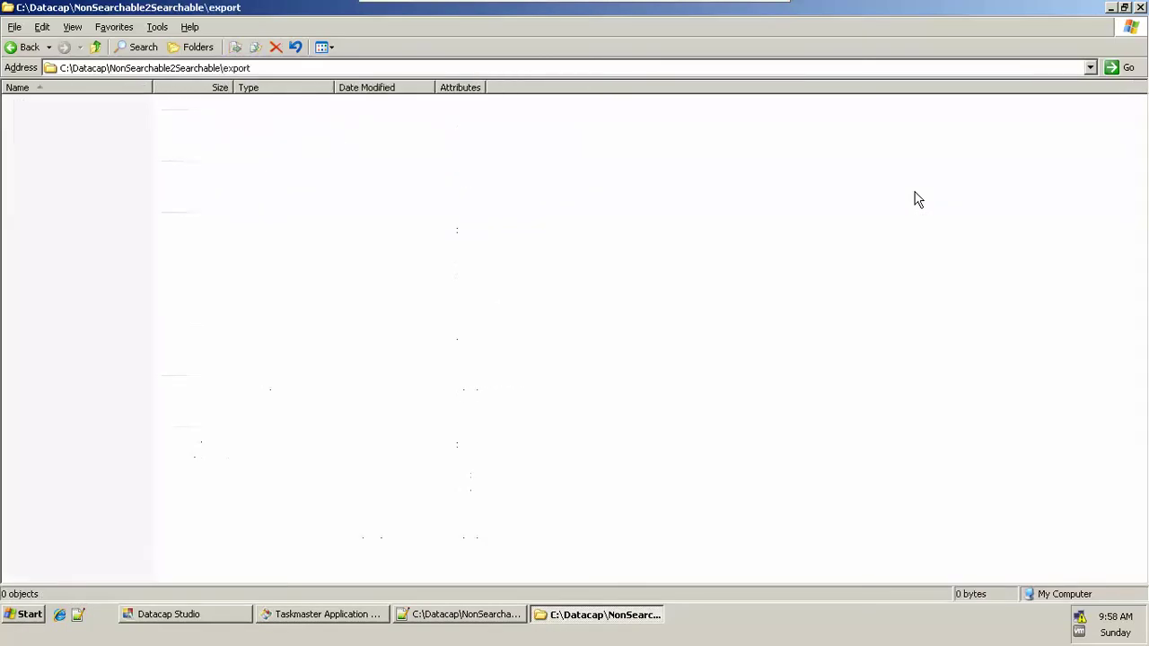
Step: Go back to the NonSearchable2Searchable folder, open batches\20150081.005 and select 20150081.005.01.pdf
key(BackSpace)
key(Down)
key(Down)
key(Down)
key(Down)
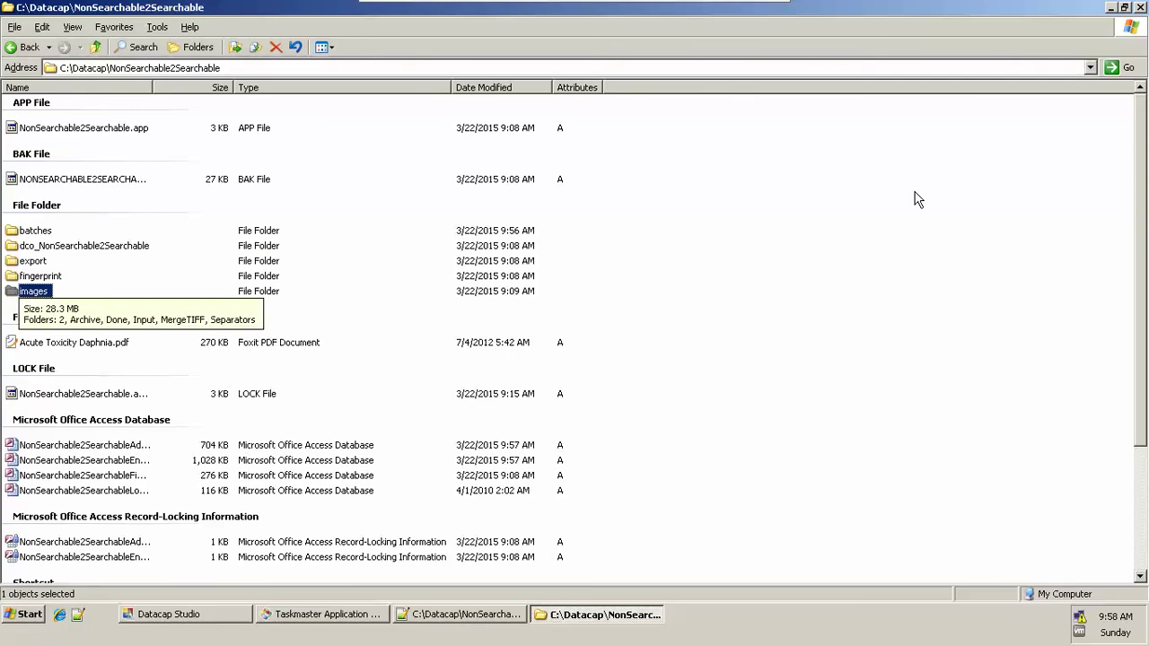
key(Up)
key(Up)
key(Up)
key(Up)
key(Return)
key(End)
key(Return)
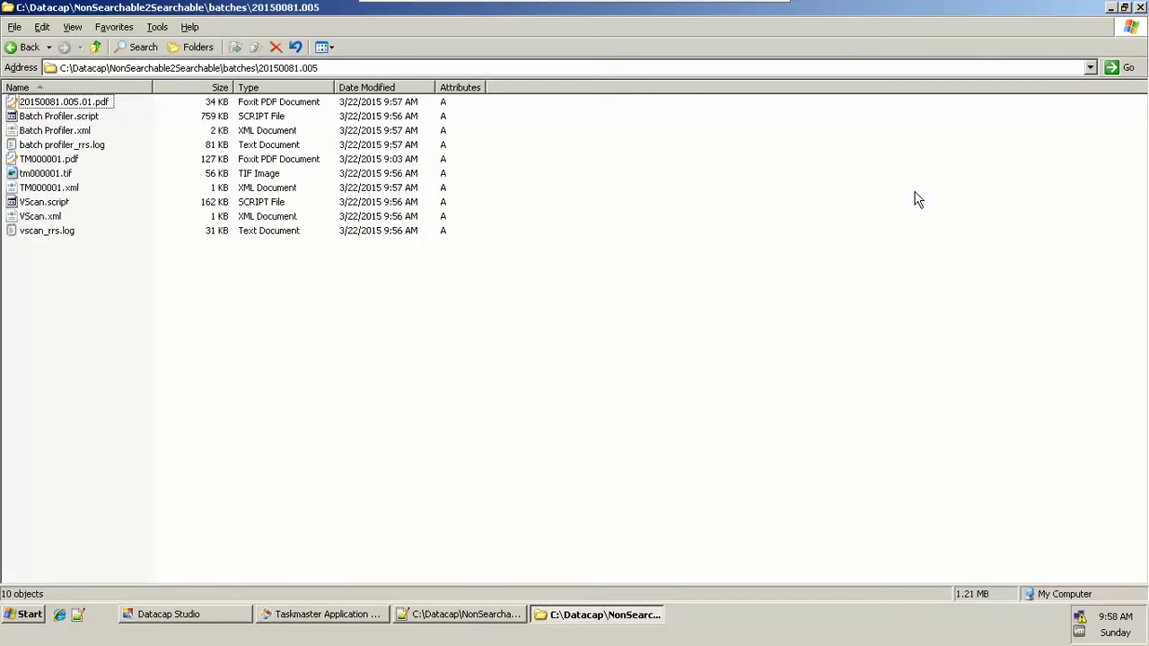
key(Down)
key(Up)
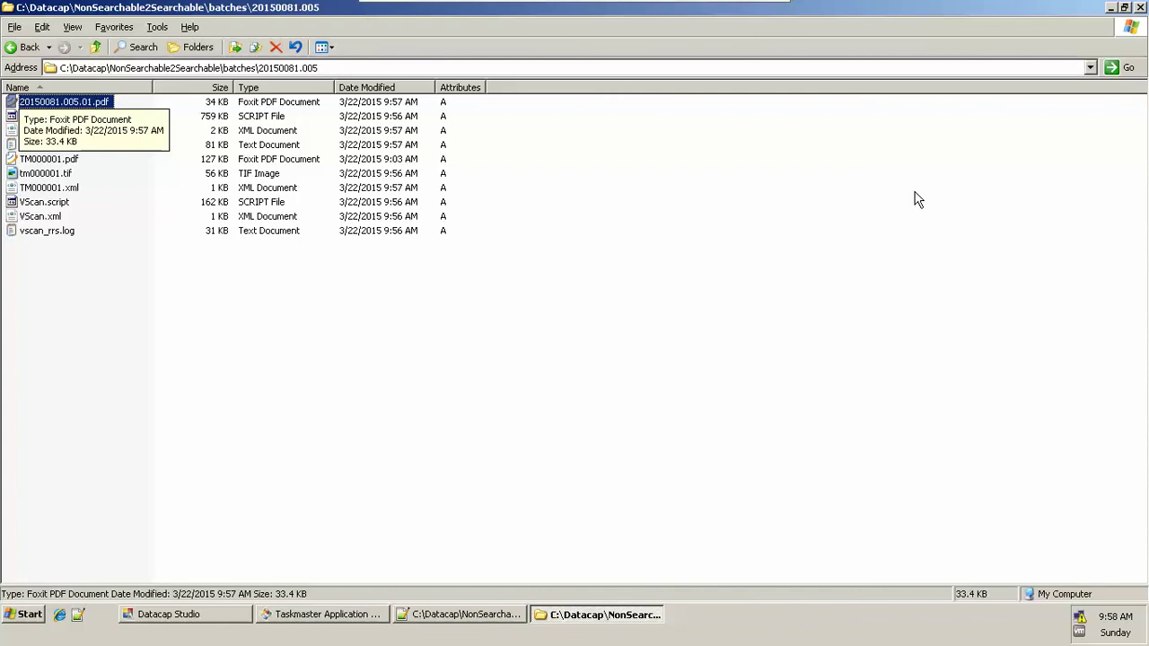
Step: Leave the batch folder, check the images\Done folder and return to the NonSearchable2Searchable folder
key(alt+Tab)
key(alt+Tab)
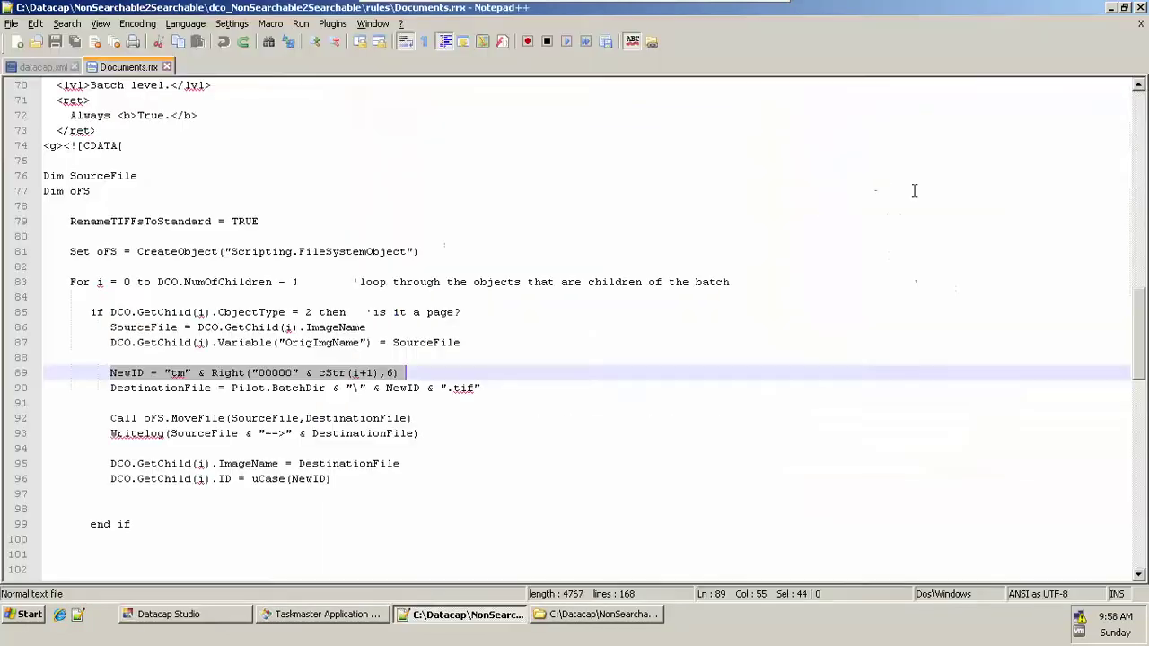
key(alt+Tab)
key(Tab)
key(BackSpace)
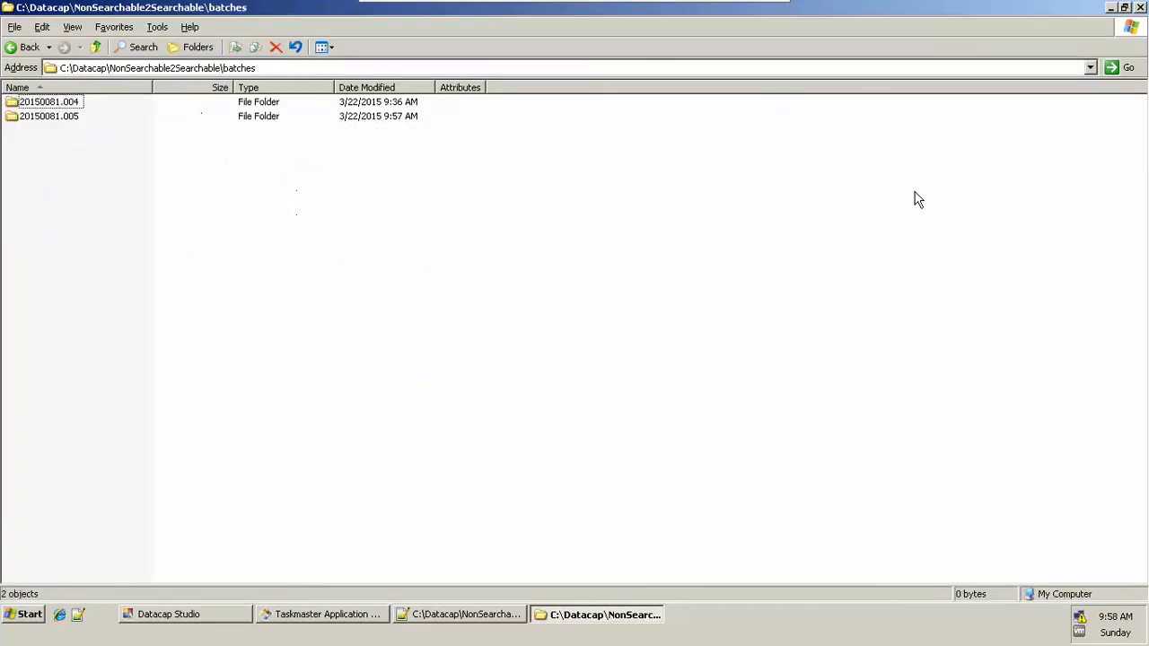
key(BackSpace)
key(i)
key(Return)
key(d)
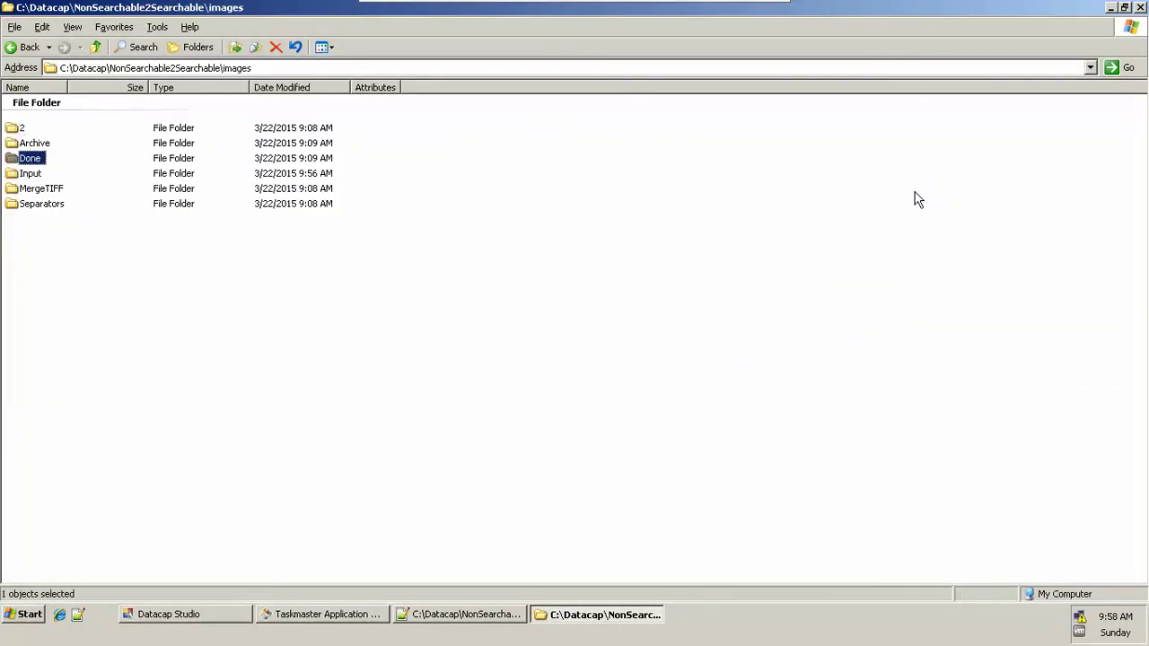
key(Return)
key(BackSpace)
key(BackSpace)
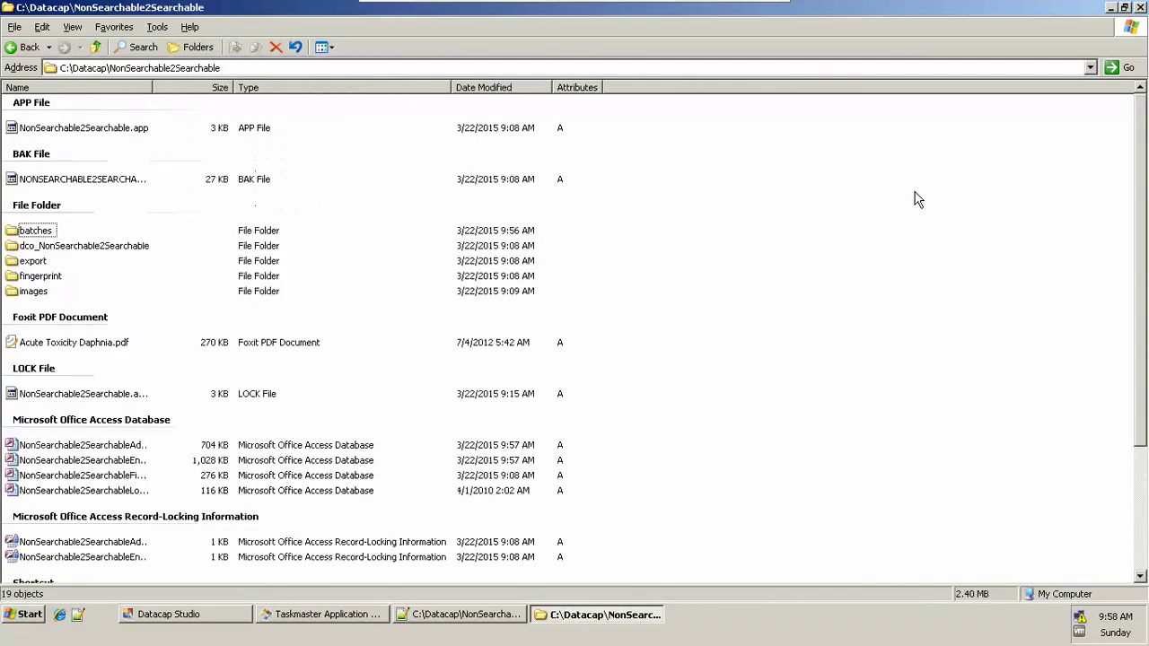
Step: Check the export folder again and switch back to the FileIO actions in Datacap Studio
key(e)
key(Return)
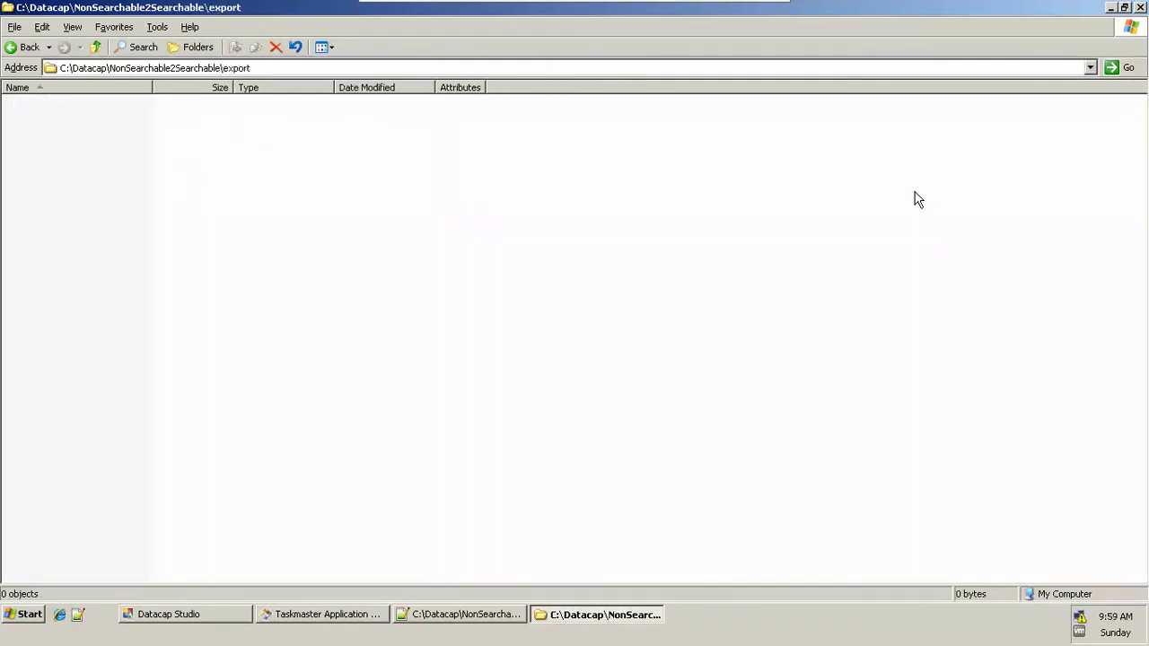
key(alt+Tab)
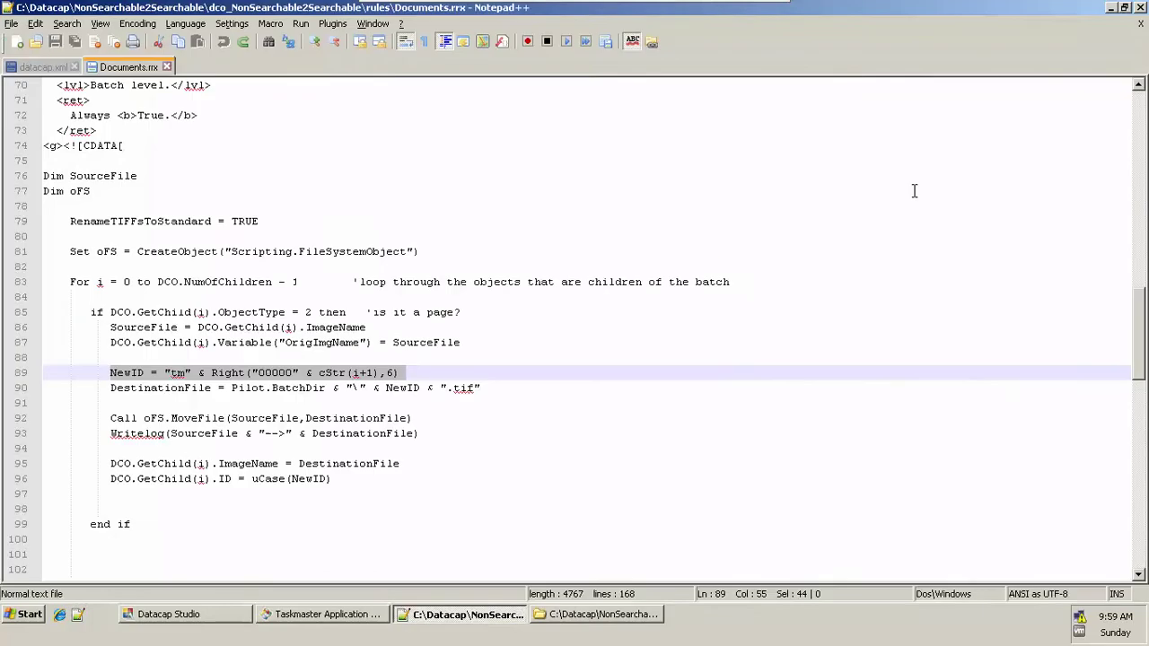
key(alt+Tab)
key(alt+Tab)
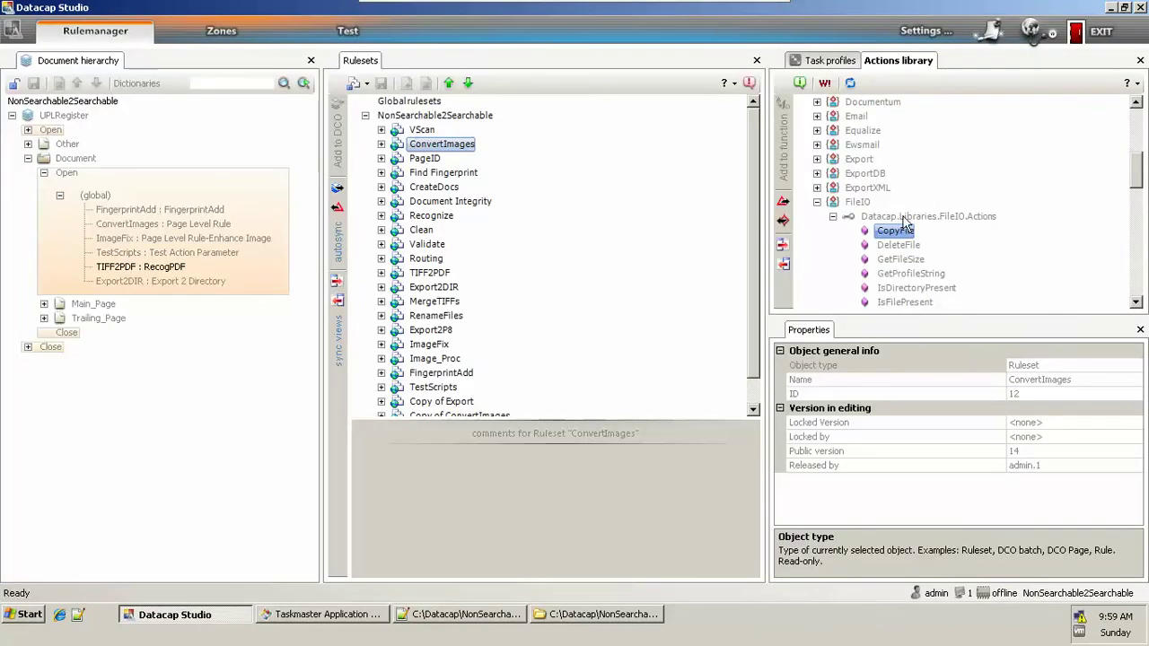